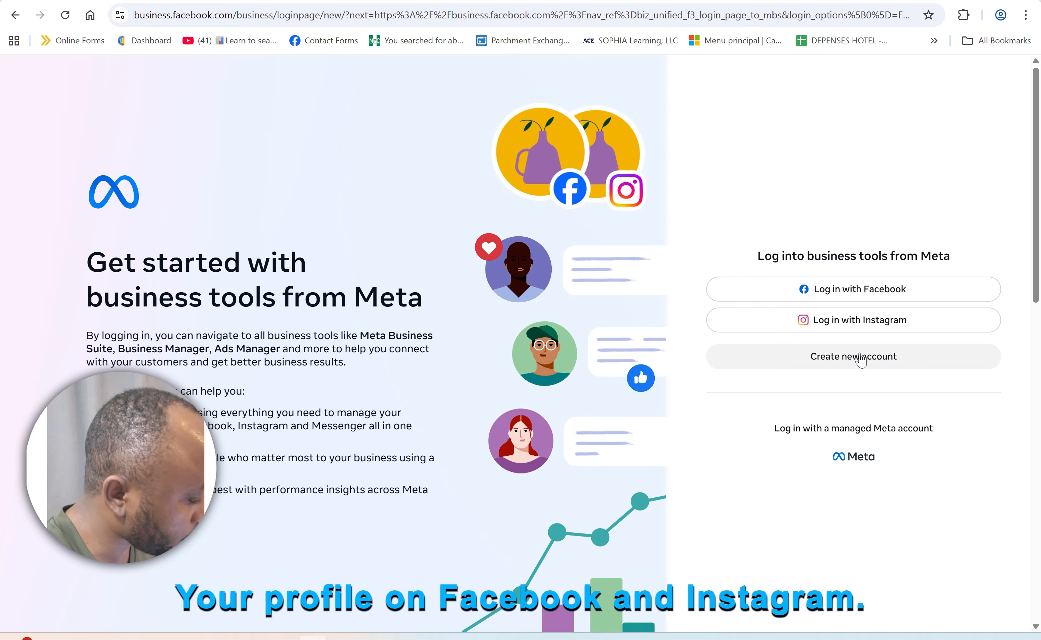
Step: Log into Meta's business tools with the Facebook account, using its e-mail and saved password
click(829, 294)
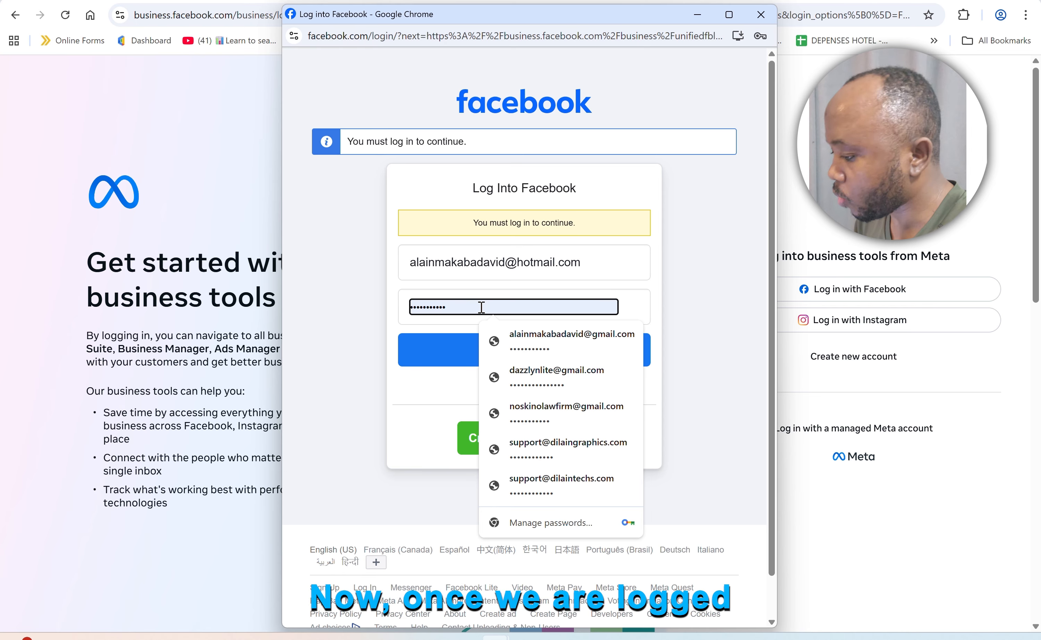
click(528, 342)
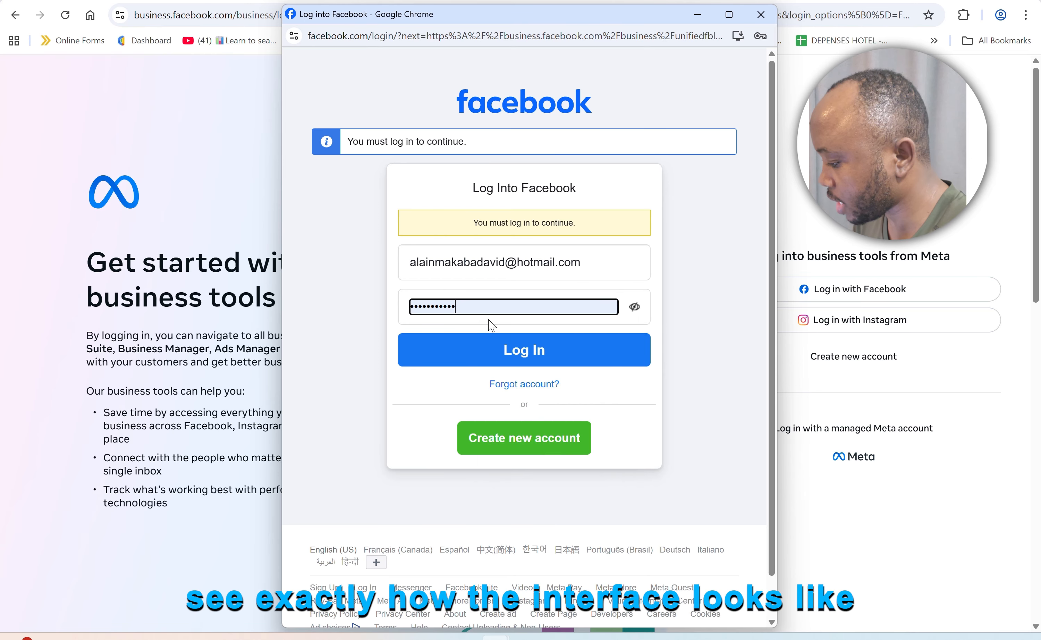
click(445, 351)
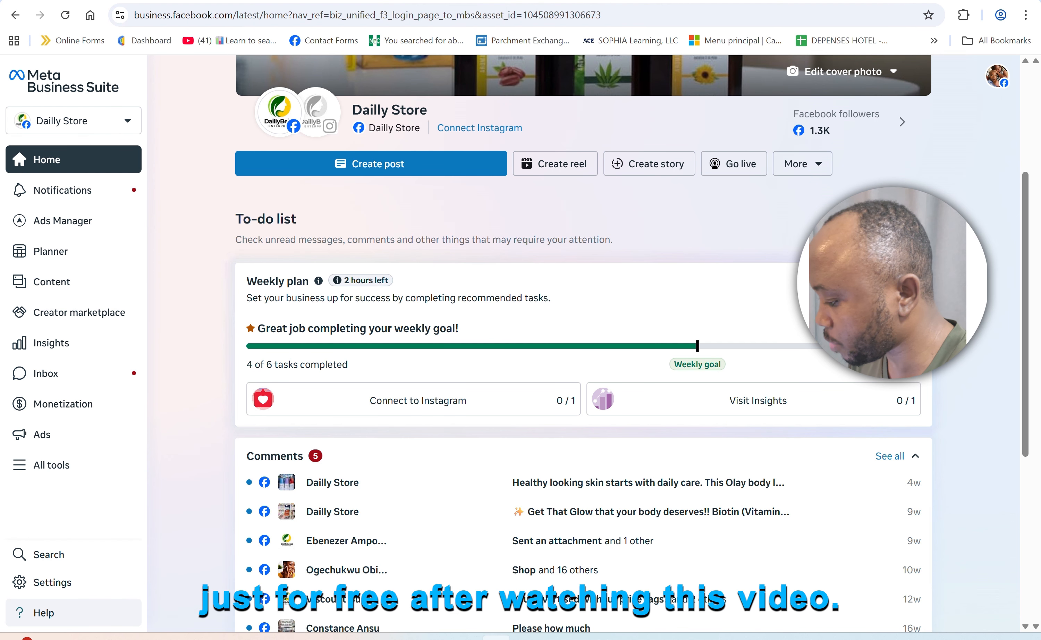
Step: Look over the Dailly Store home page, from the cover photo to the weekly plan and comments
scroll(447, 351, up, 5)
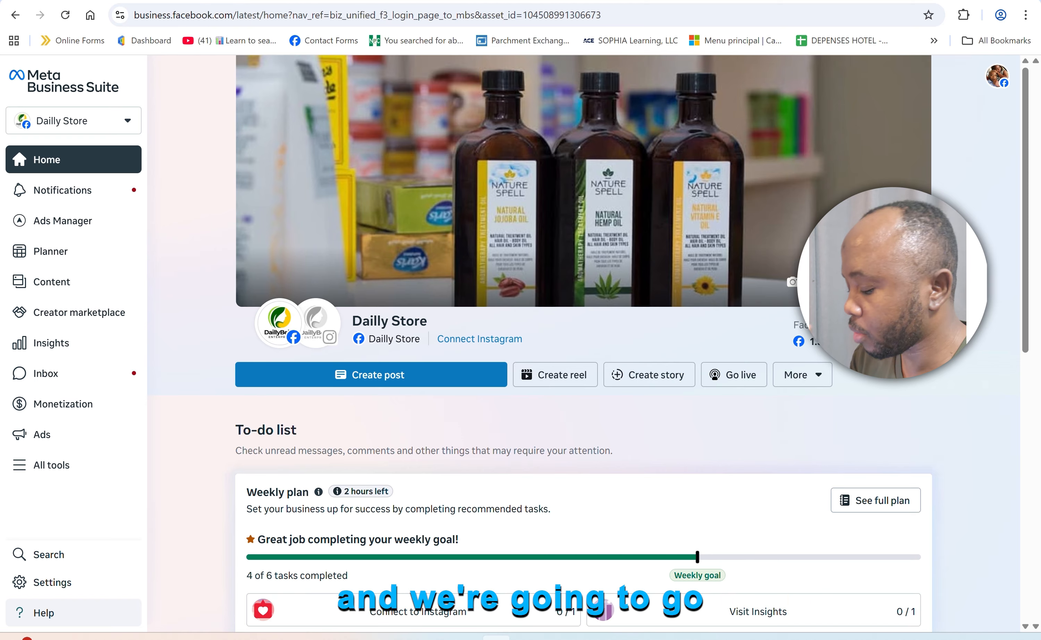
scroll(631, 343, down, 1)
scroll(583, 342, down, 7)
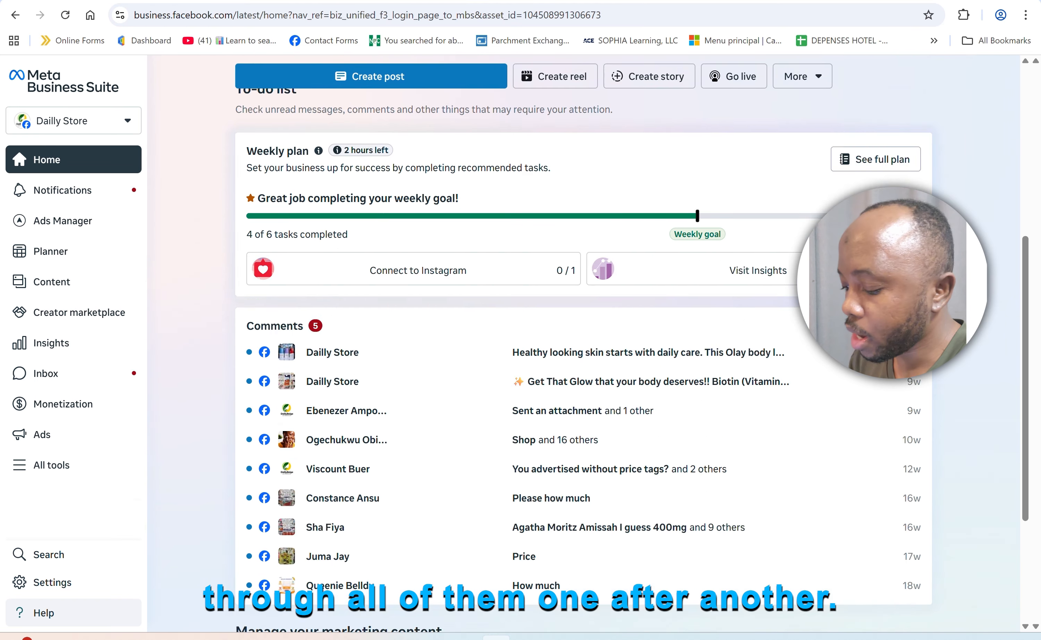
scroll(583, 342, up, 7)
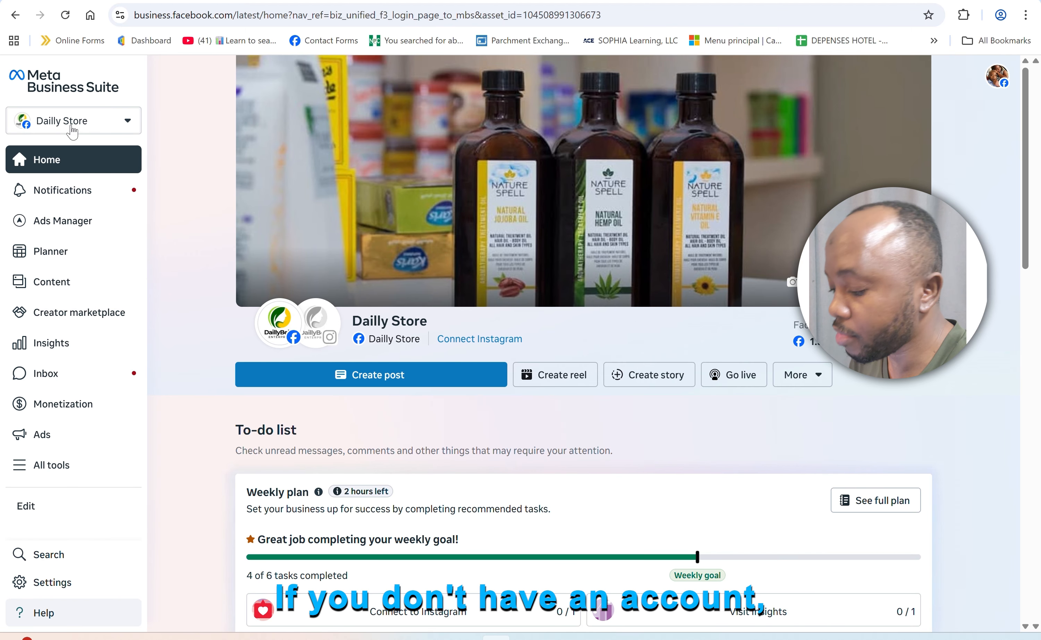
Step: Browse the available business portfolios and business assets, keeping Dailly Store as the selected page
click(126, 123)
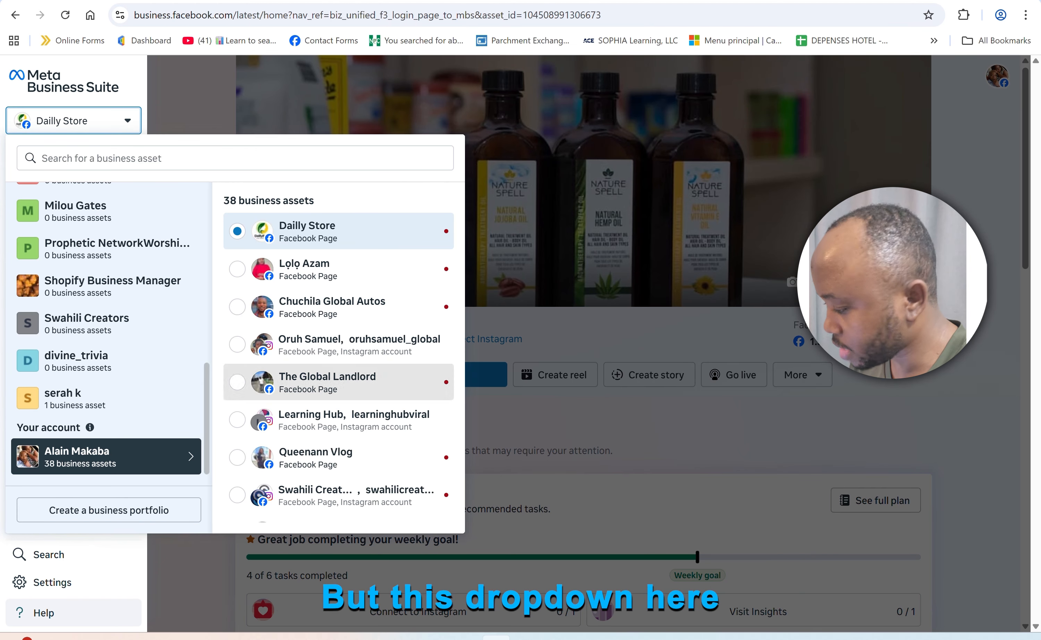
scroll(338, 381, down, 10)
scroll(107, 323, up, 9)
scroll(339, 323, up, 9)
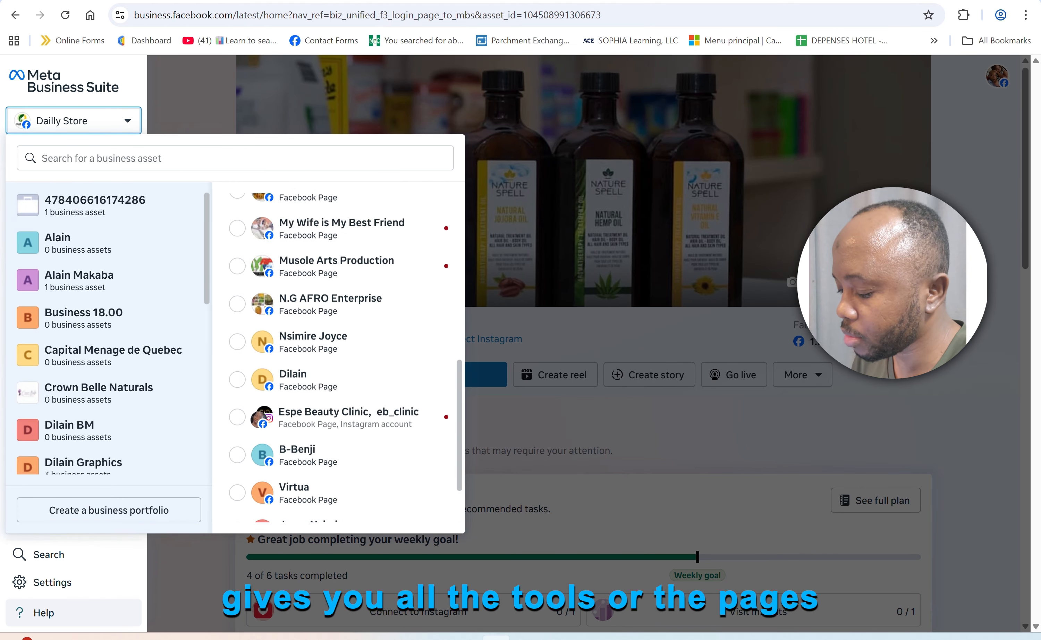
scroll(107, 280, up, 1)
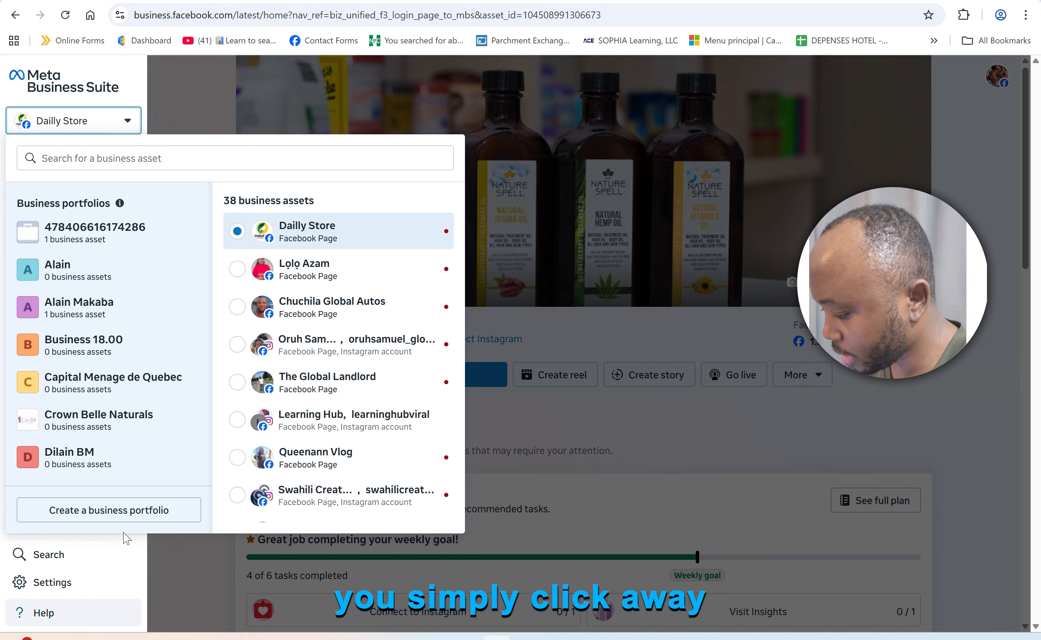
click(53, 124)
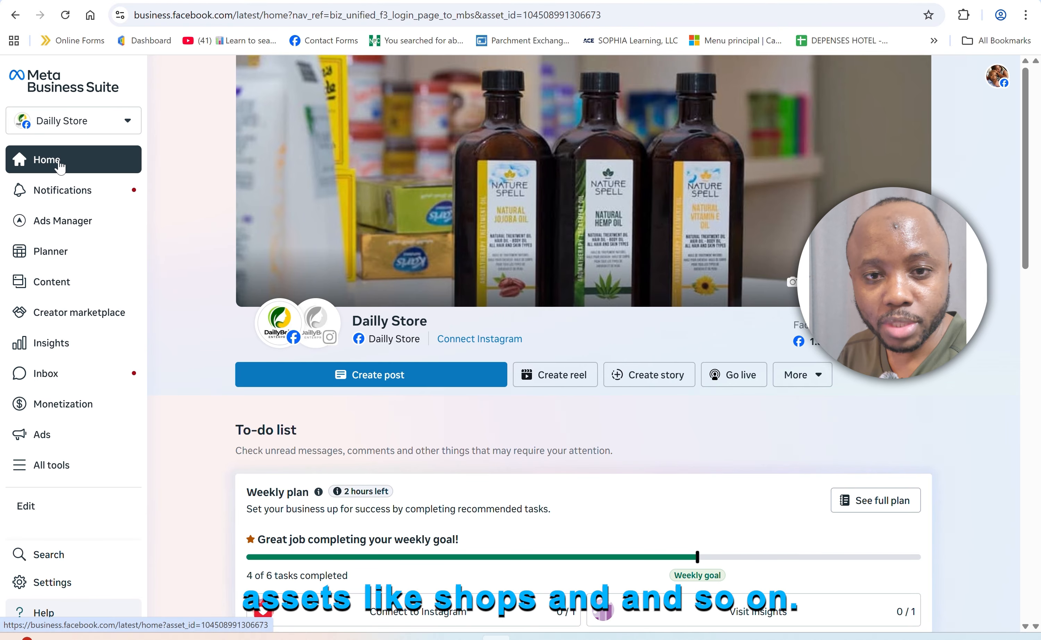
Step: Open the Home section and examine its contents along the full length of the page
click(42, 166)
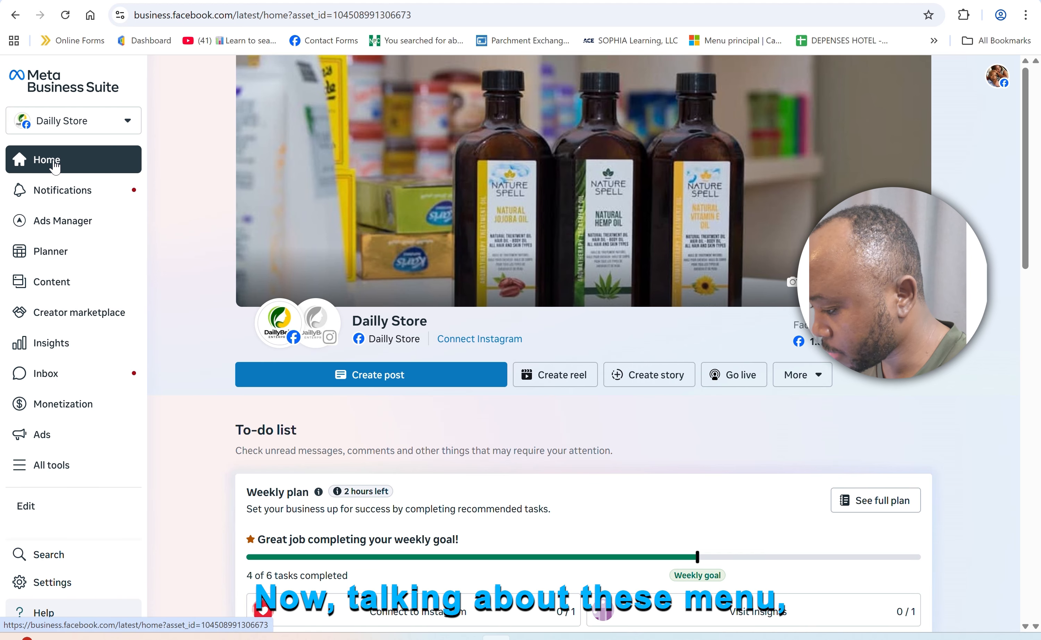
scroll(555, 464, down, 10)
scroll(555, 464, down, 3)
scroll(555, 464, up, 15)
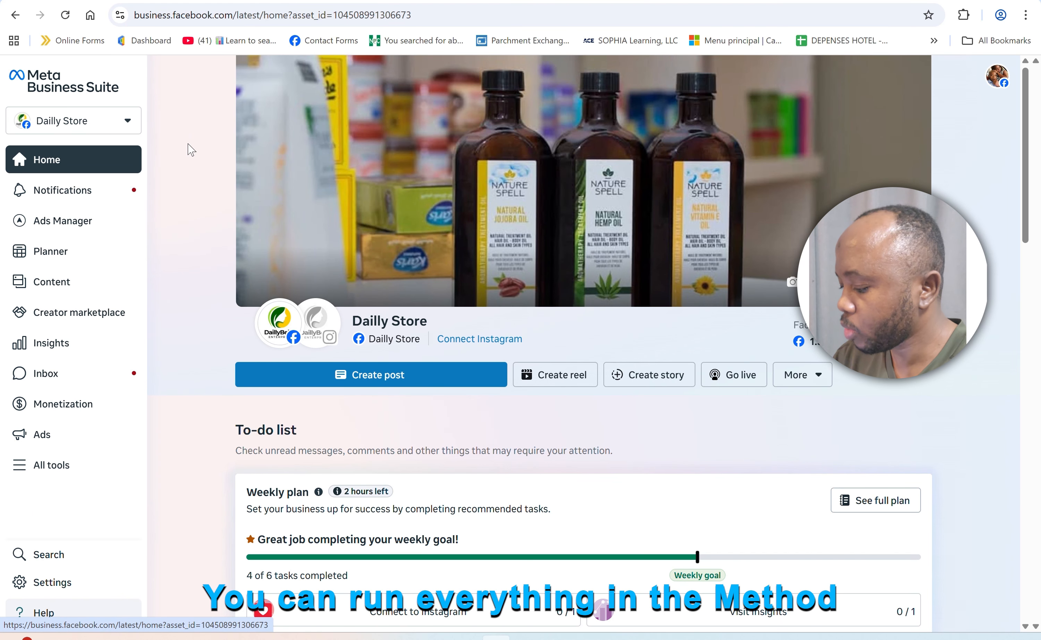
Step: Open the notifications and look through the high-priority items, suggestions and other notifications
click(57, 196)
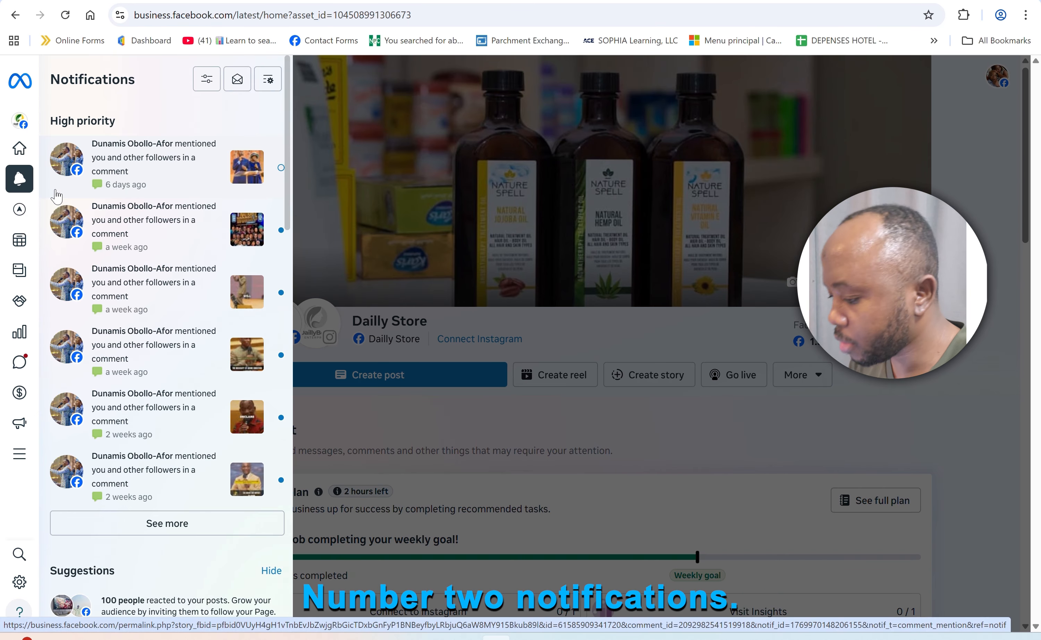
scroll(57, 196, down, 15)
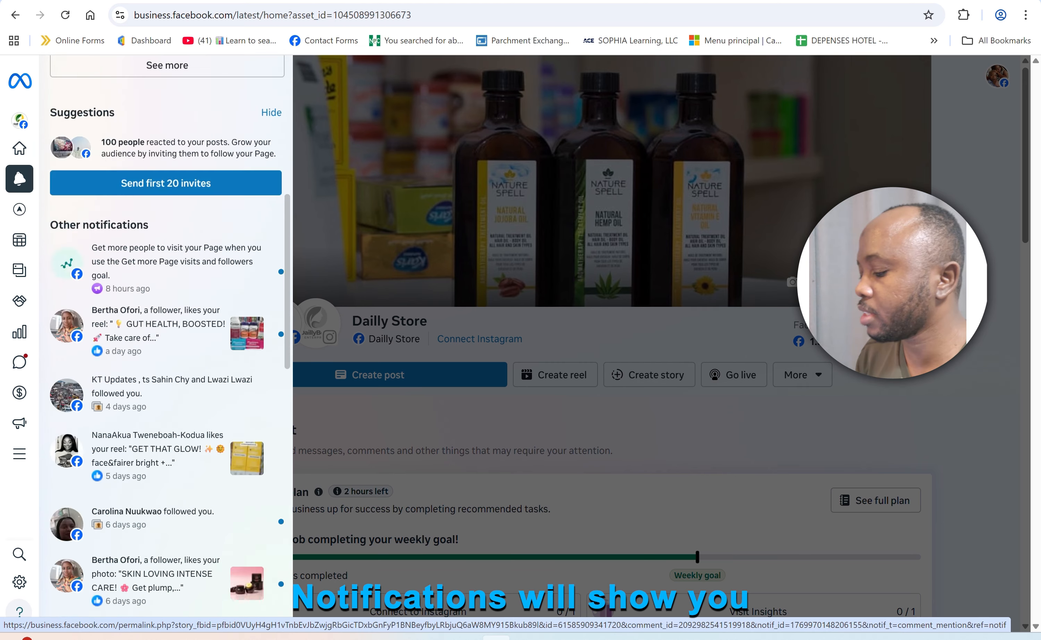
scroll(56, 196, up, 15)
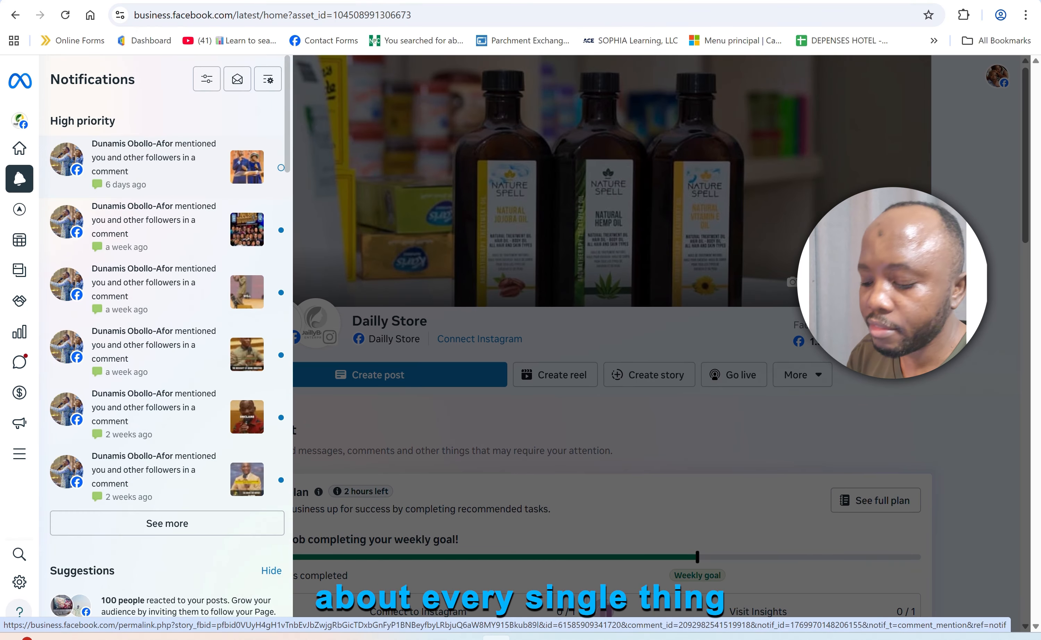
scroll(167, 299, down, 1)
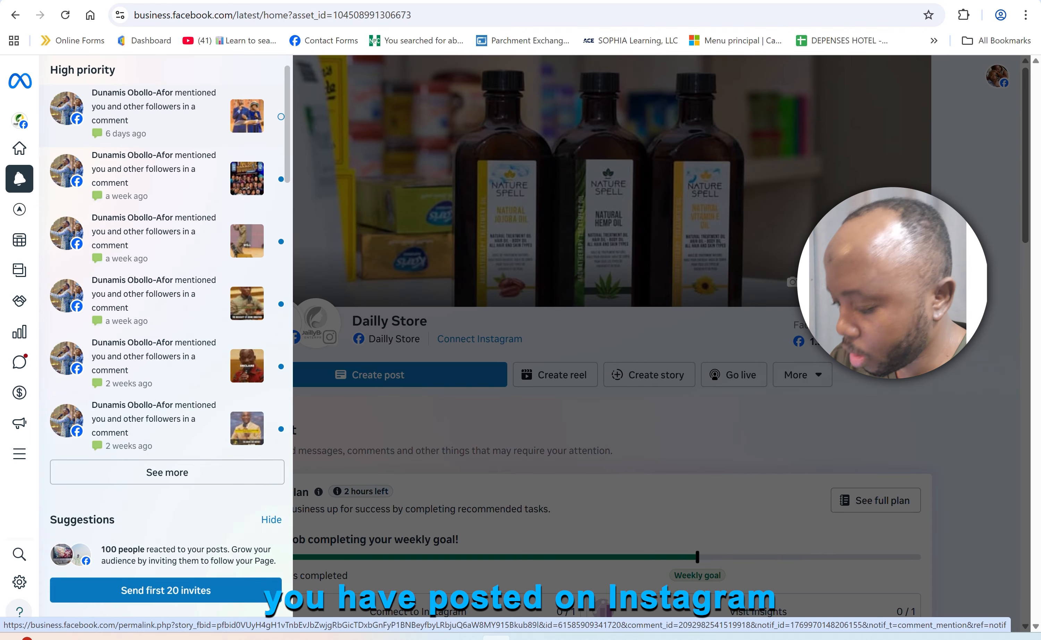
scroll(166, 335, down, 20)
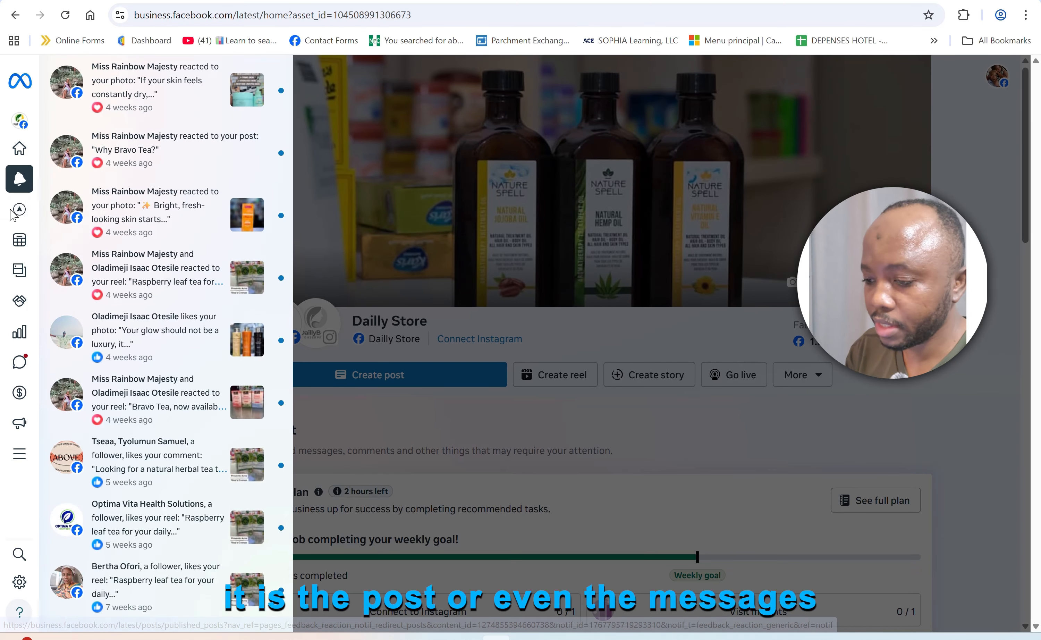
Step: Open the Planner and start a new post for the Dailly Store page
mouse_move(24, 212)
mouse_move(57, 227)
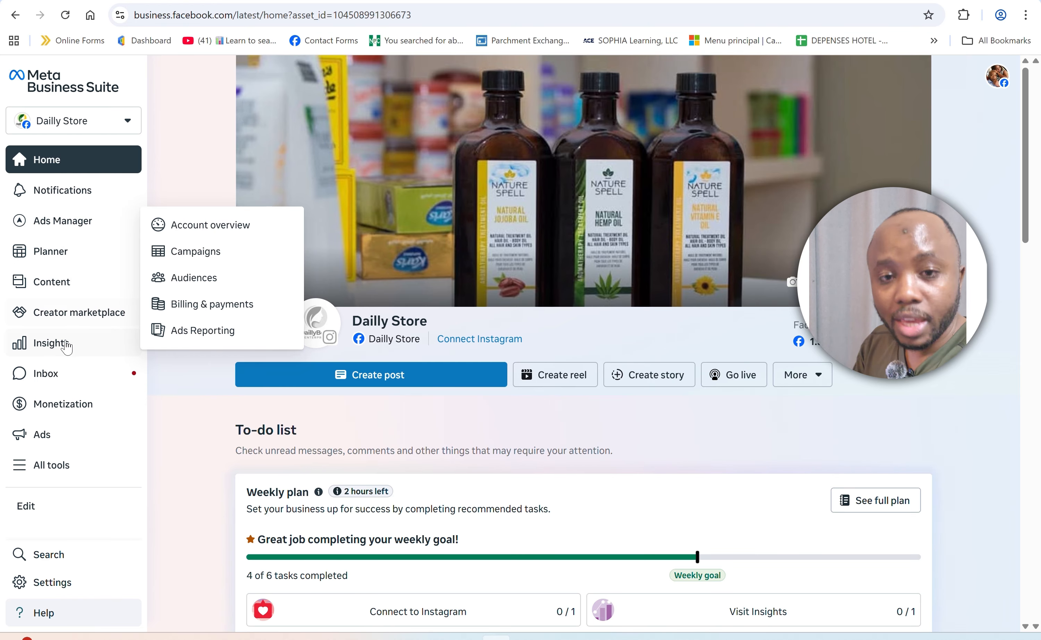
click(44, 256)
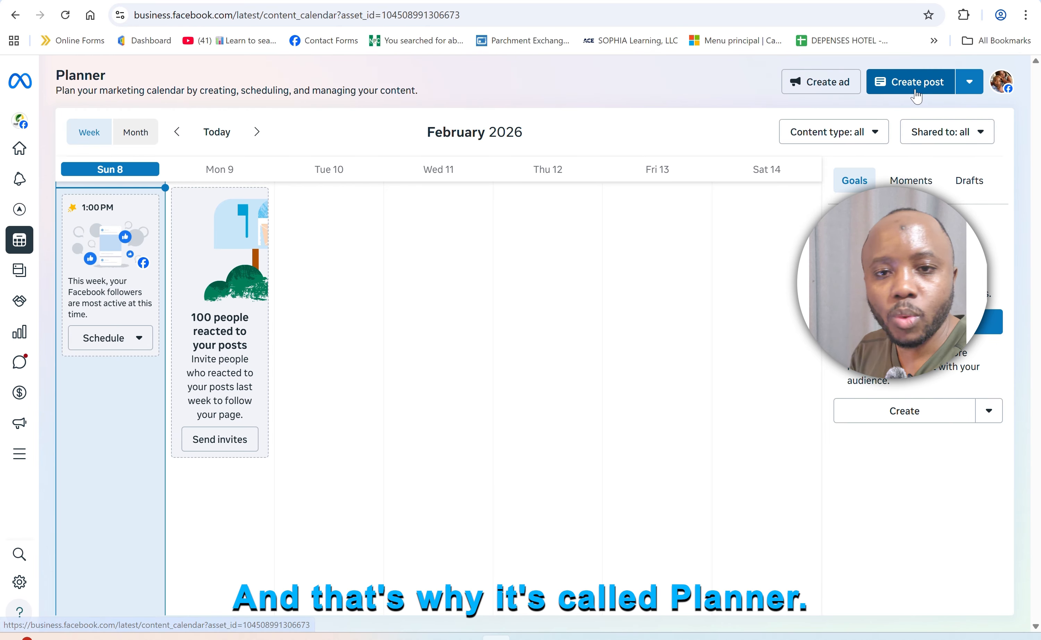
click(915, 92)
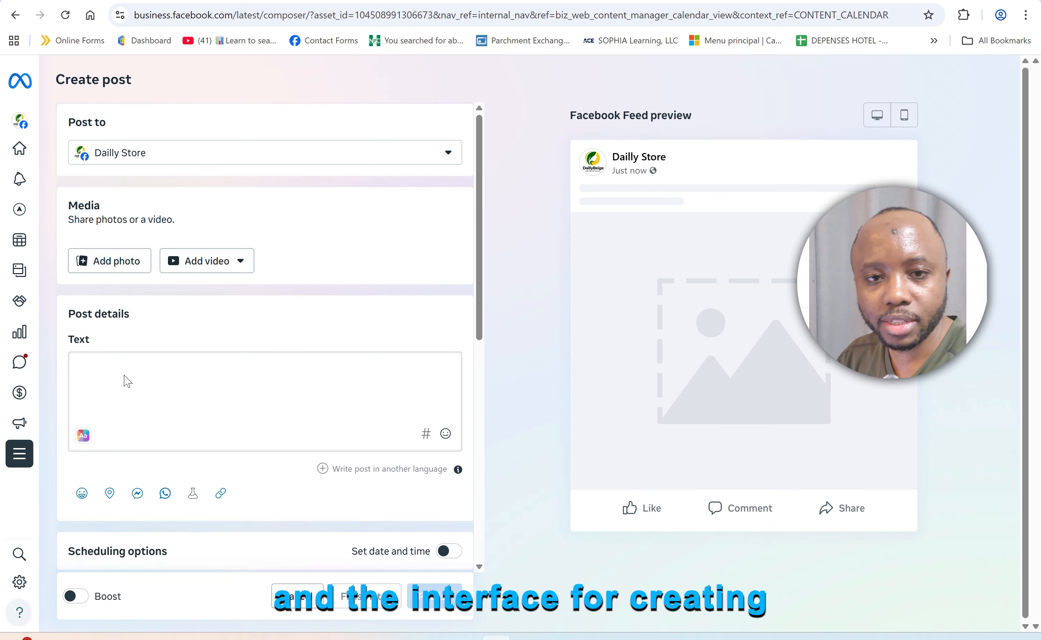
click(103, 378)
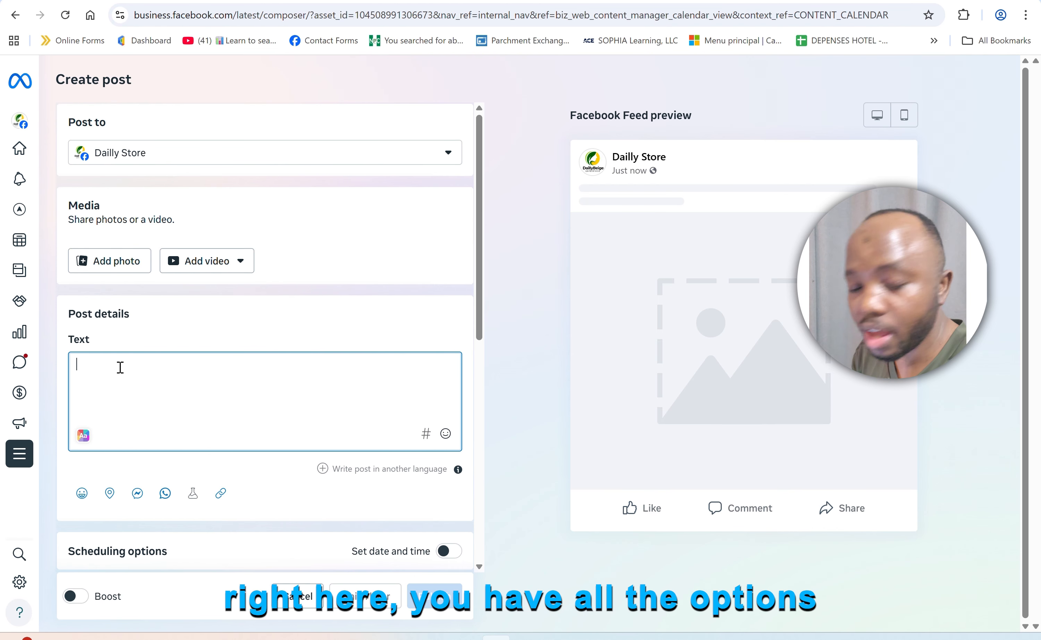
text(Gor)
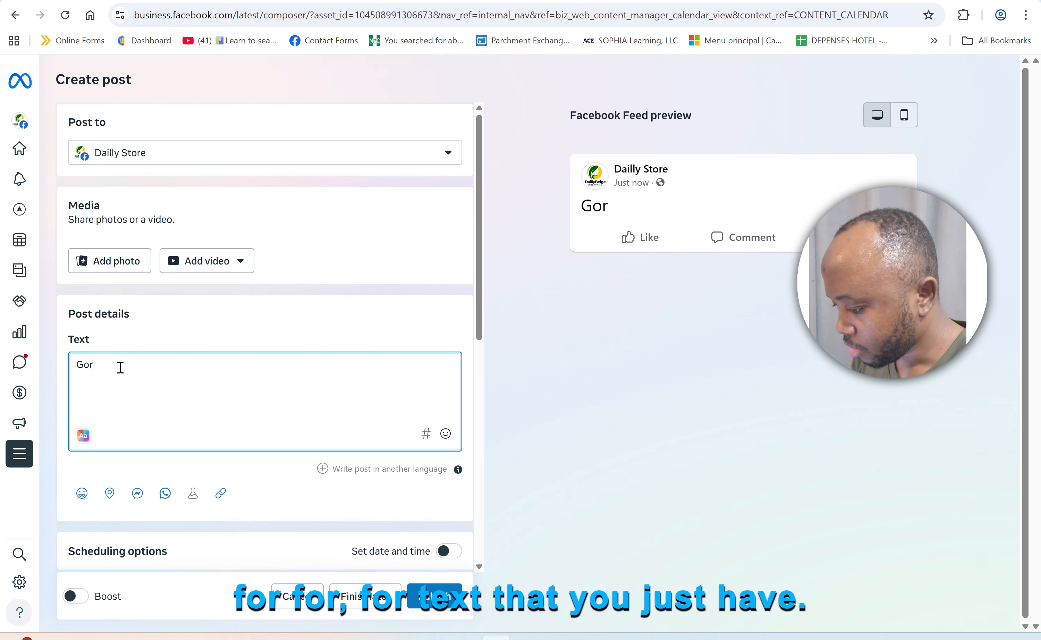
text(dmong)
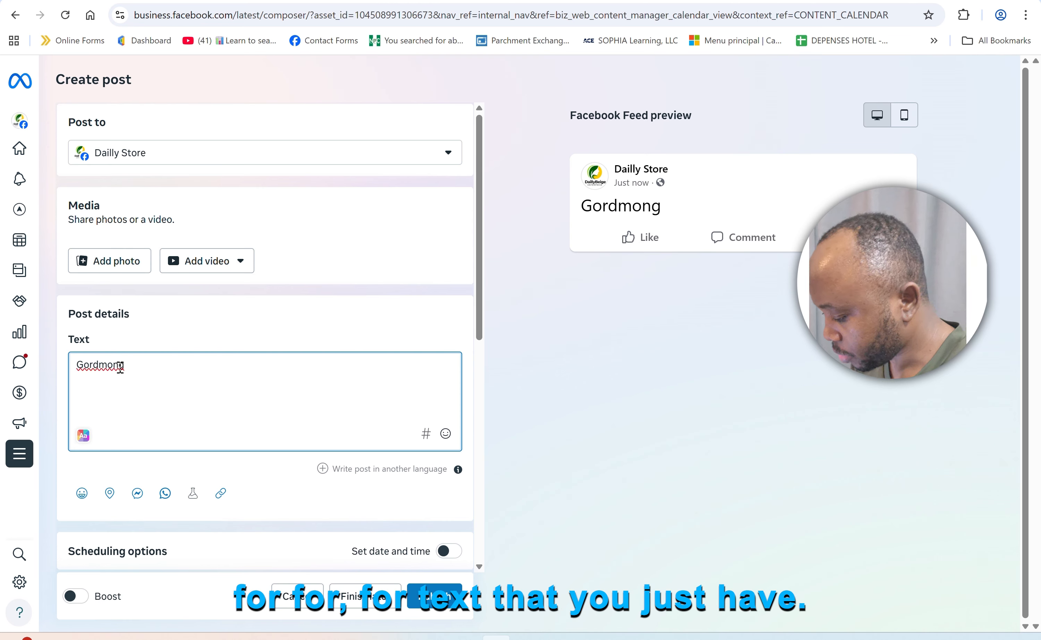
right_click(122, 365)
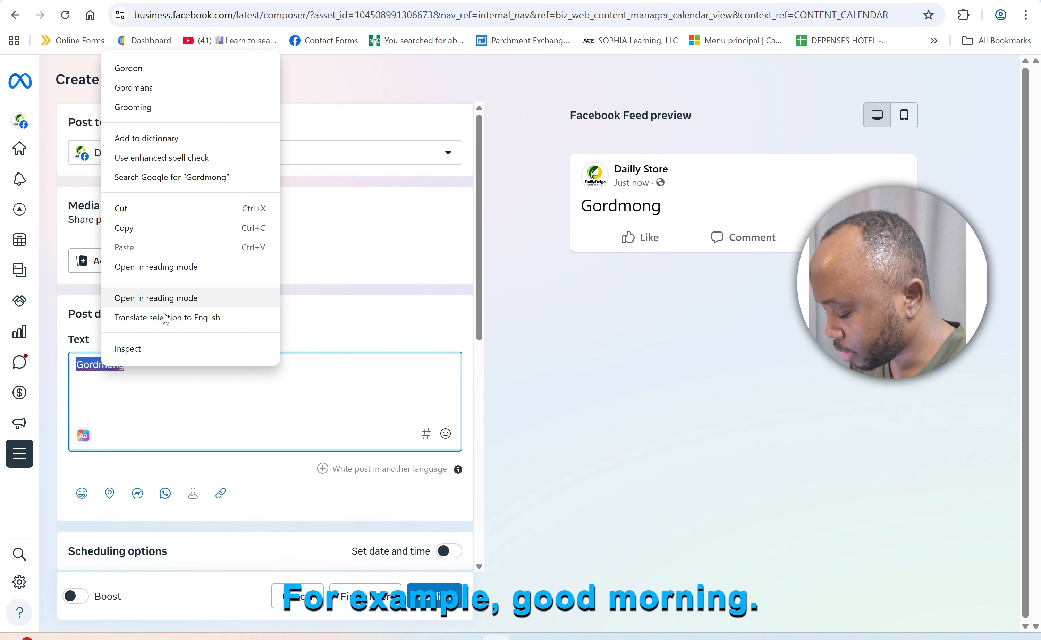
click(144, 377)
key(BackSpace)
Step: Write "Good morning" as the post text, using the spelling suggestion to separate the two words
text(G)
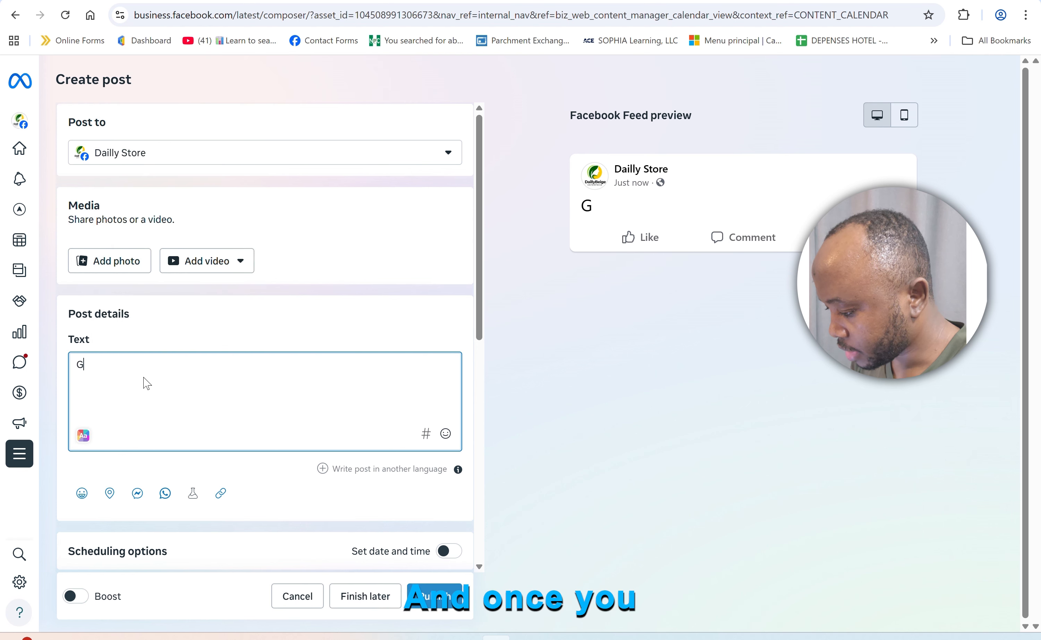
text(ood)
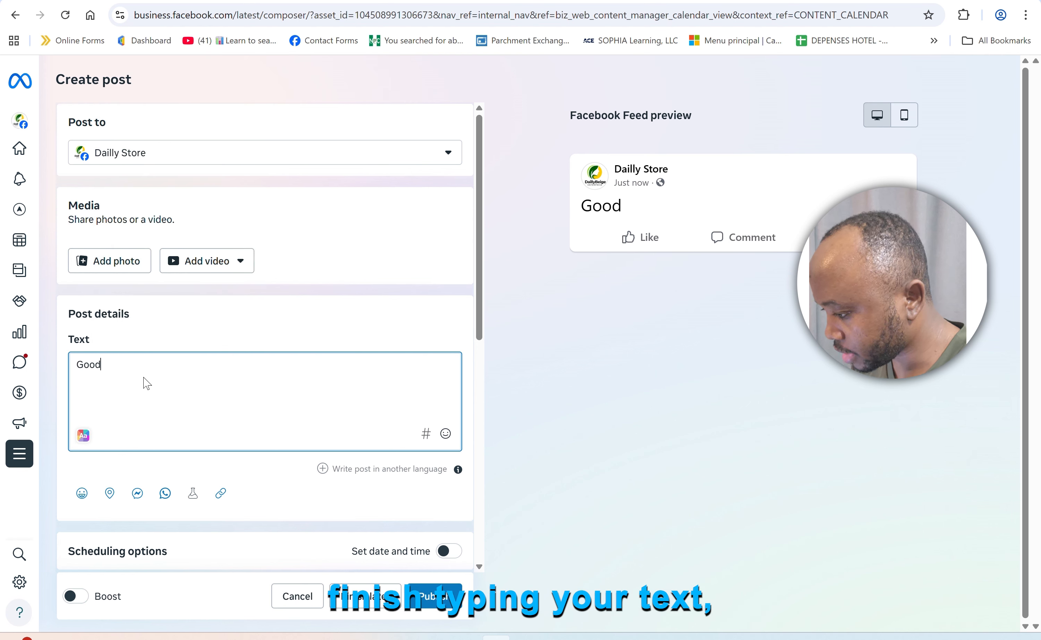
text(morning)
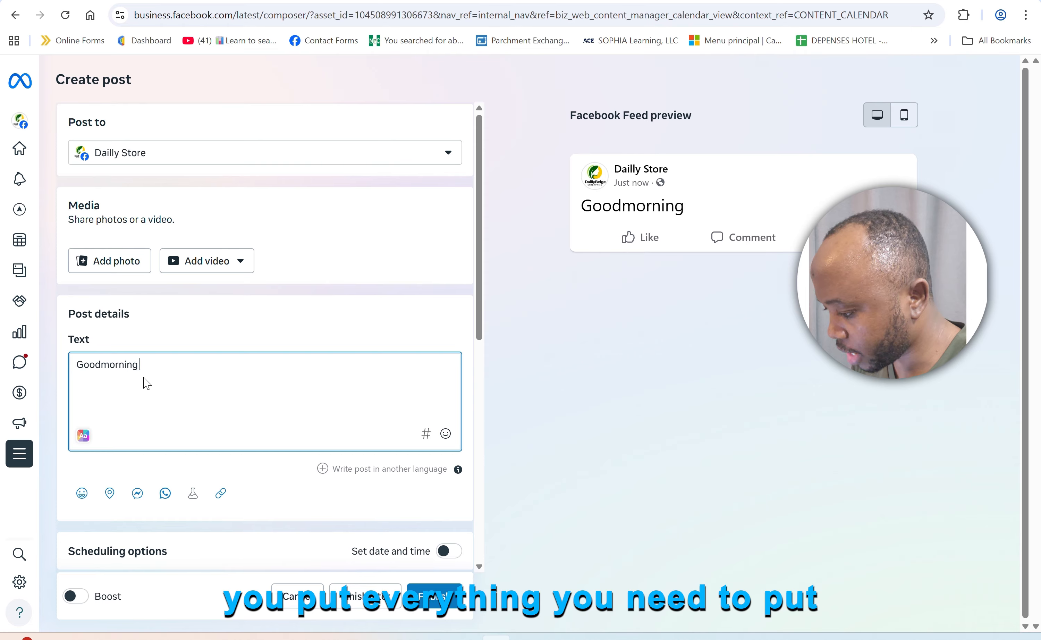
right_click(102, 365)
click(144, 102)
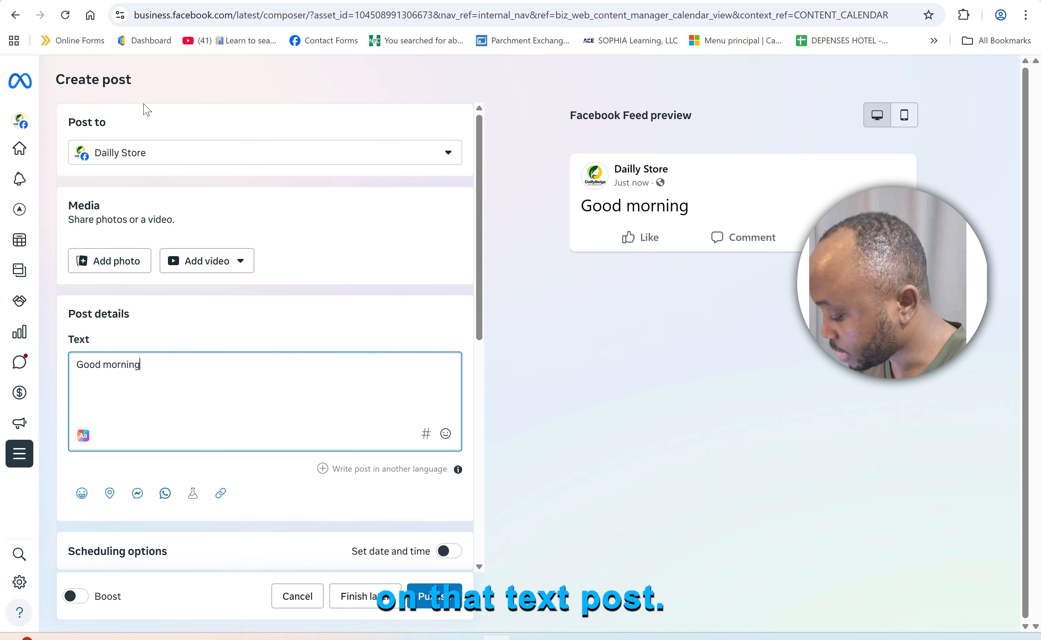
Step: Add the suggested hashtag #glowskin on a new line below the greeting in the post text
click(426, 434)
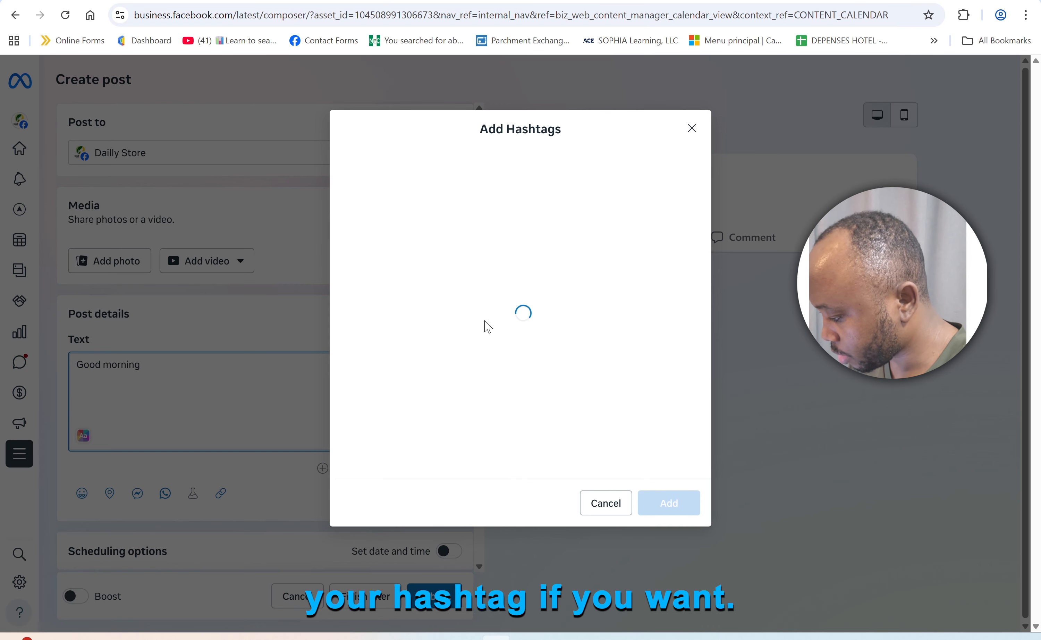
click(690, 129)
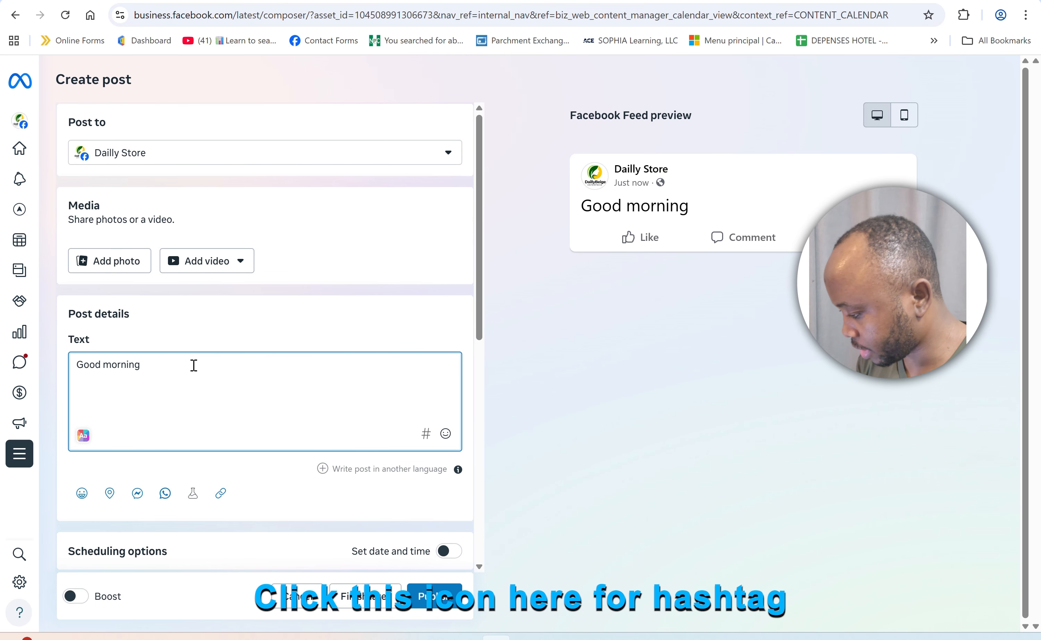
key(Return)
text(#)
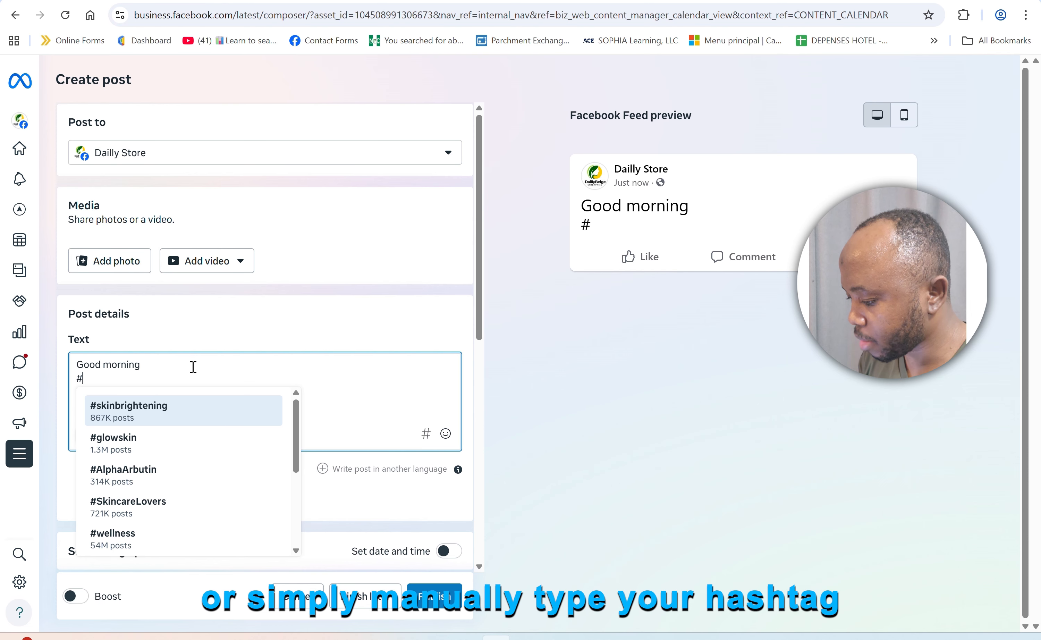
click(124, 445)
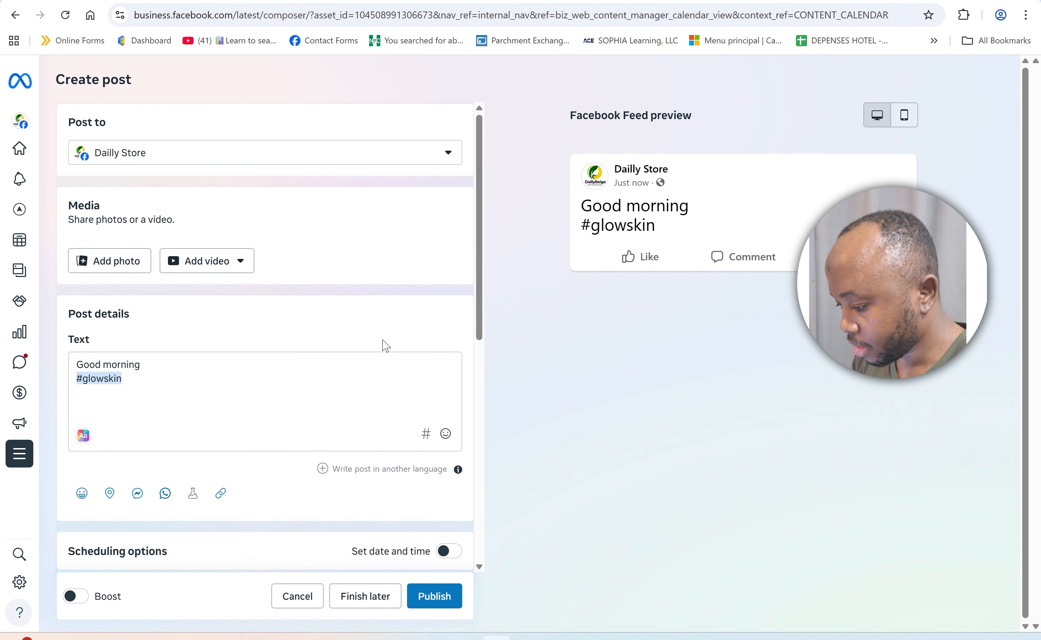
Step: Insert the fire emoji and the smiling face with hearts emoji after the #glowskin hashtag
click(446, 436)
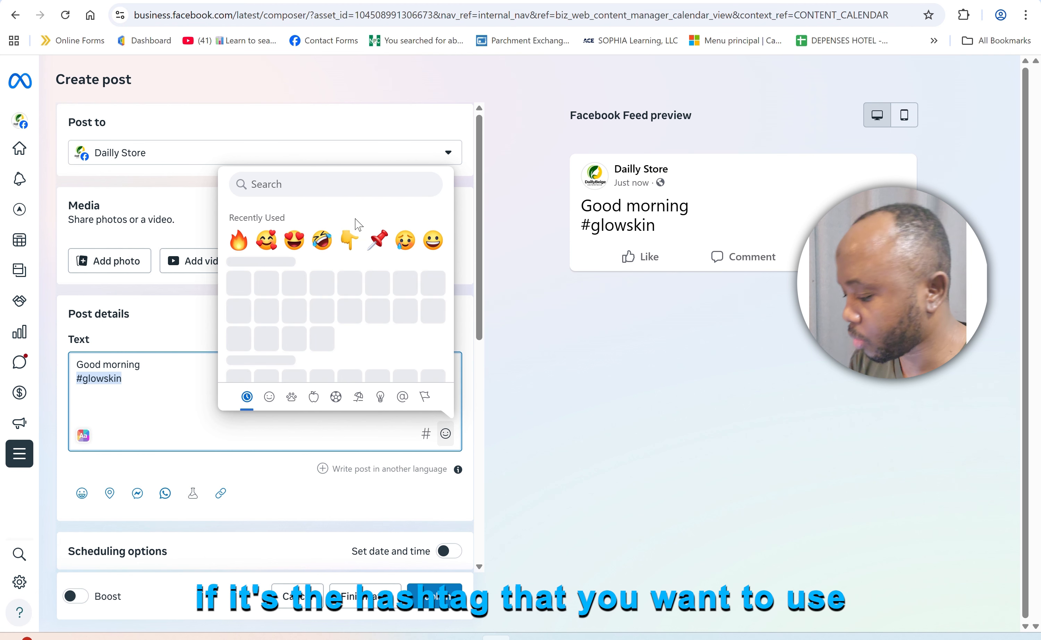
click(240, 242)
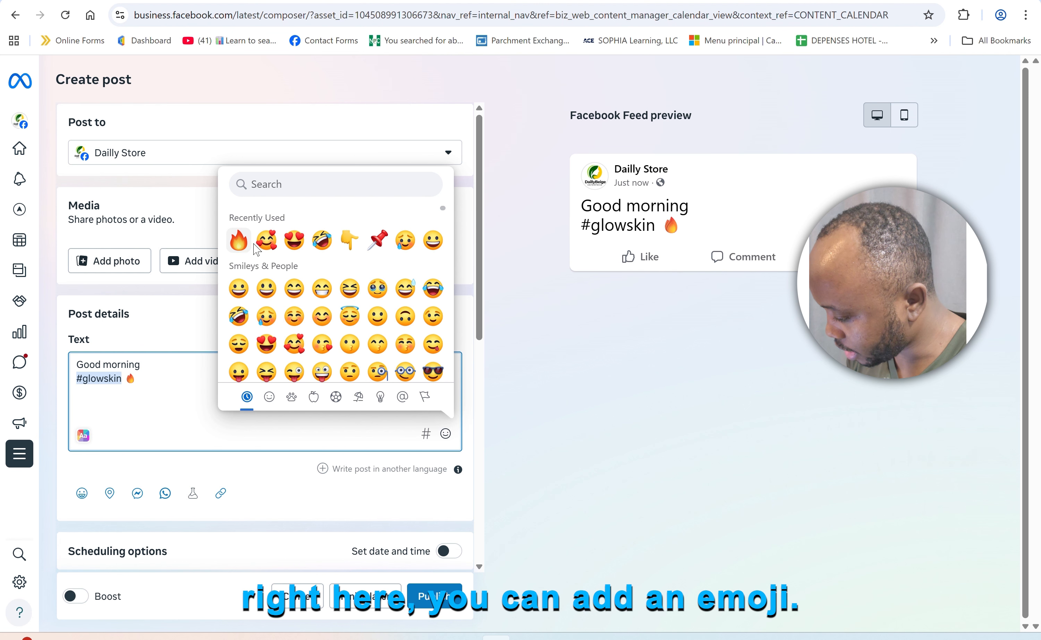
click(267, 240)
click(167, 382)
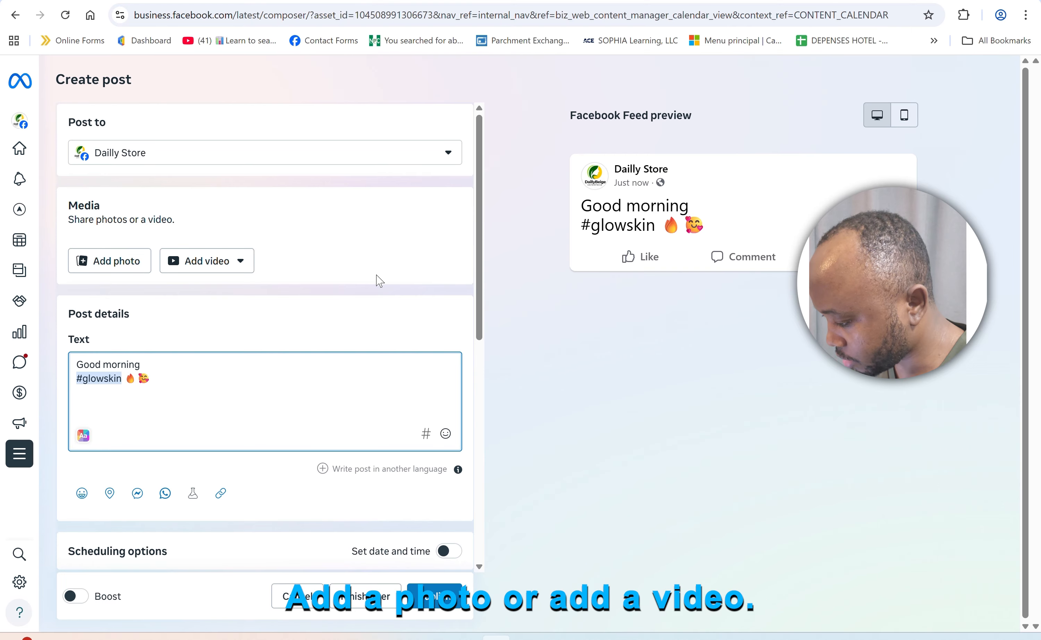
Step: Turn on scheduling for the post and set its Facebook publishing date to Feb 10, 2026 through the active times
scroll(376, 281, down, 5)
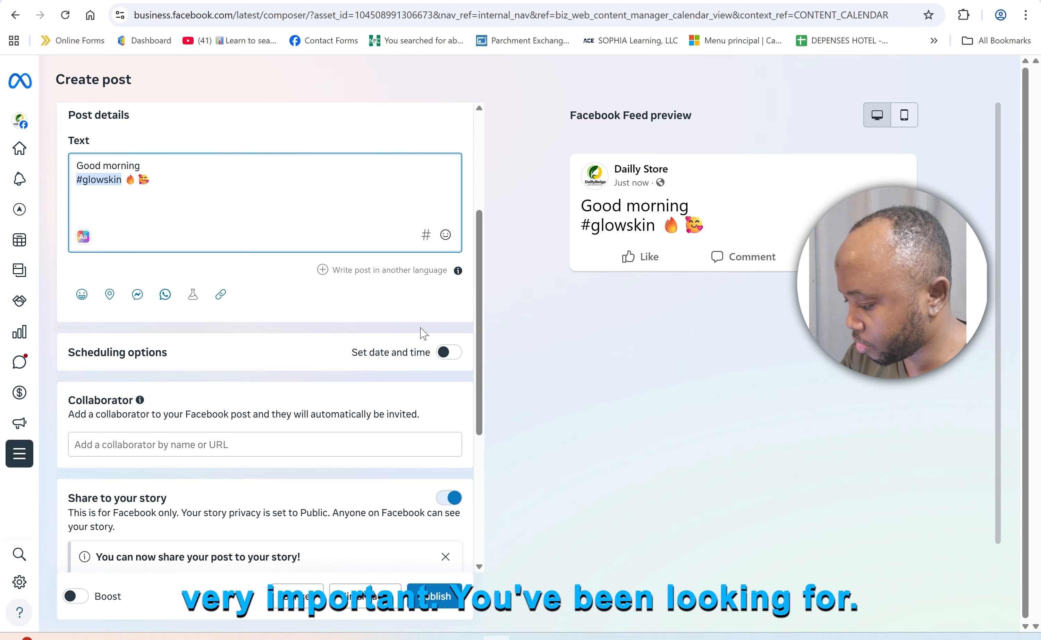
click(448, 353)
scroll(450, 361, down, 6)
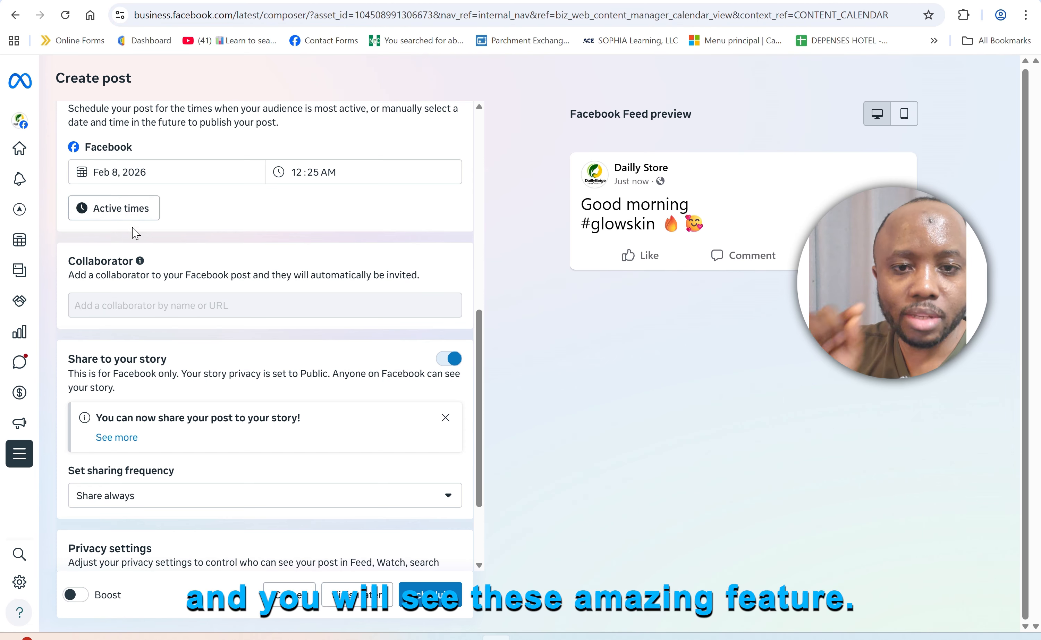
click(103, 214)
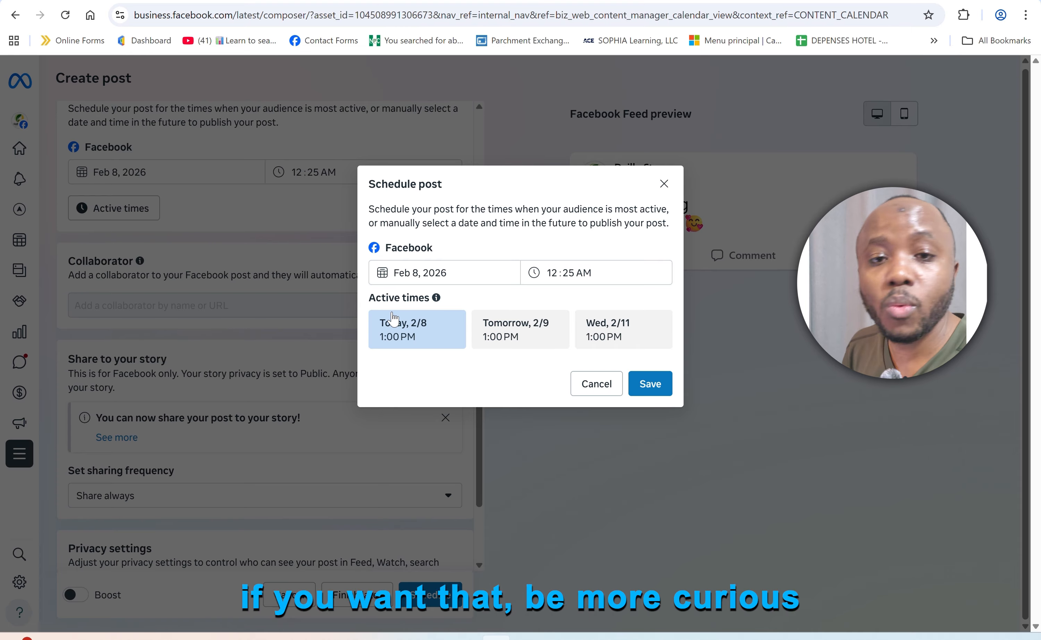
click(425, 274)
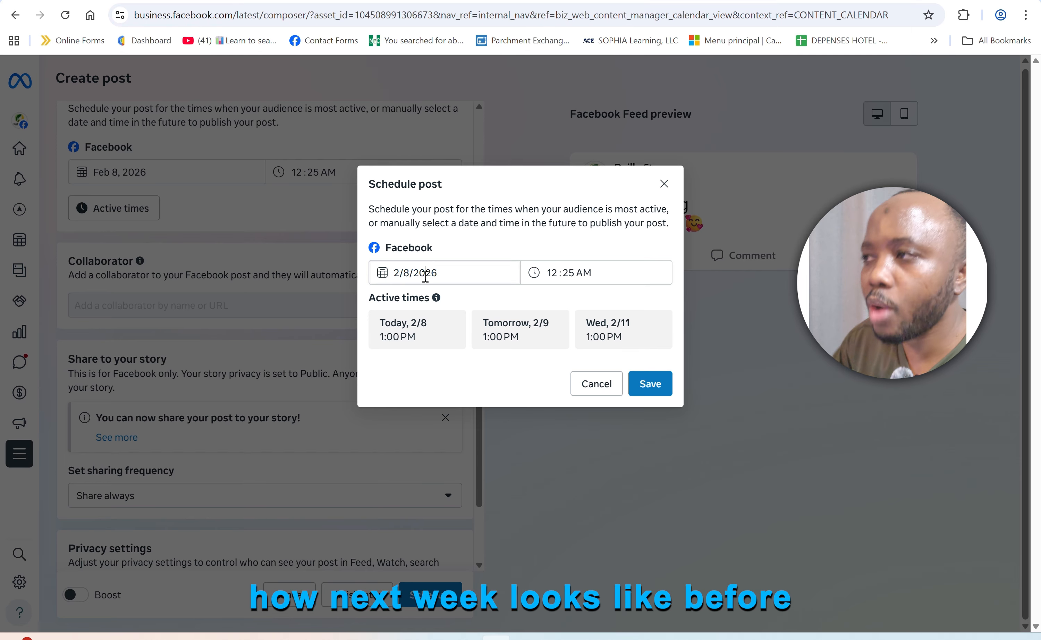
click(434, 365)
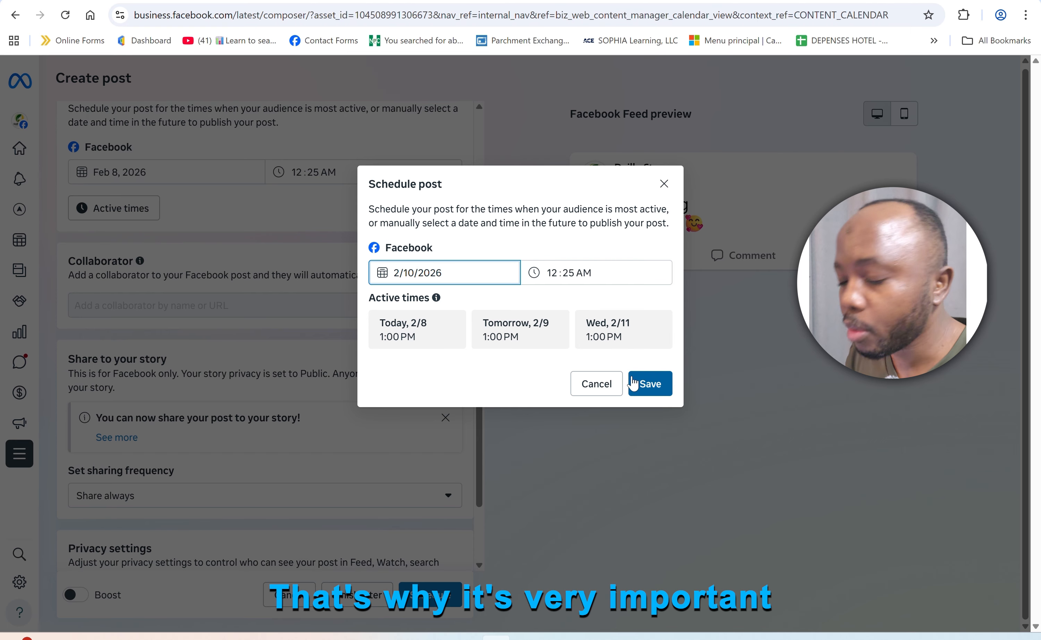
click(649, 383)
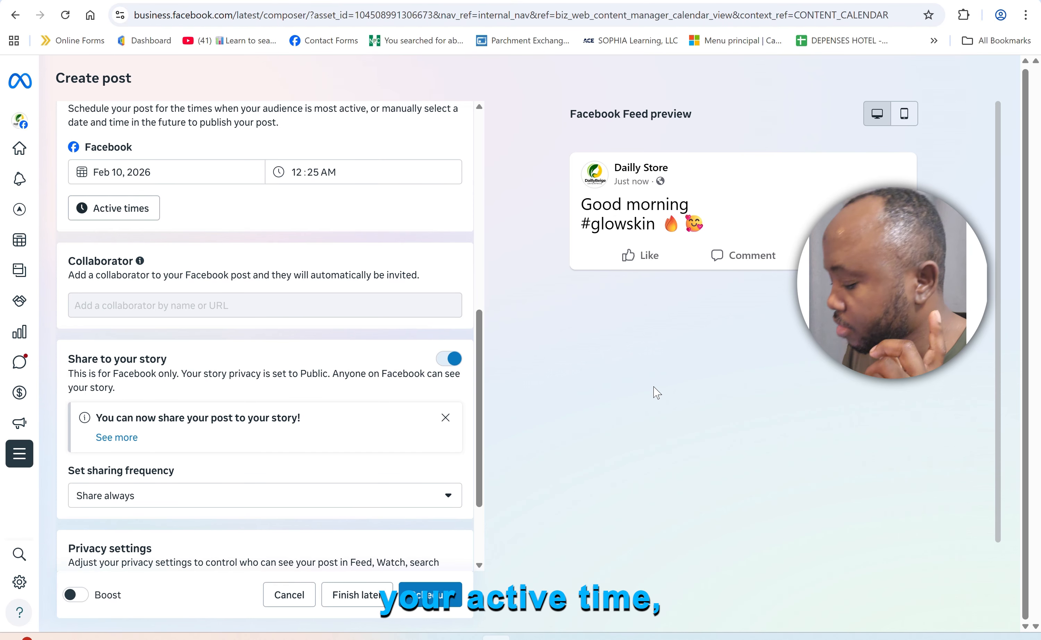
Step: Review the post's story-sharing and privacy settings and preview the post in its mobile layout
scroll(265, 337, down, 3)
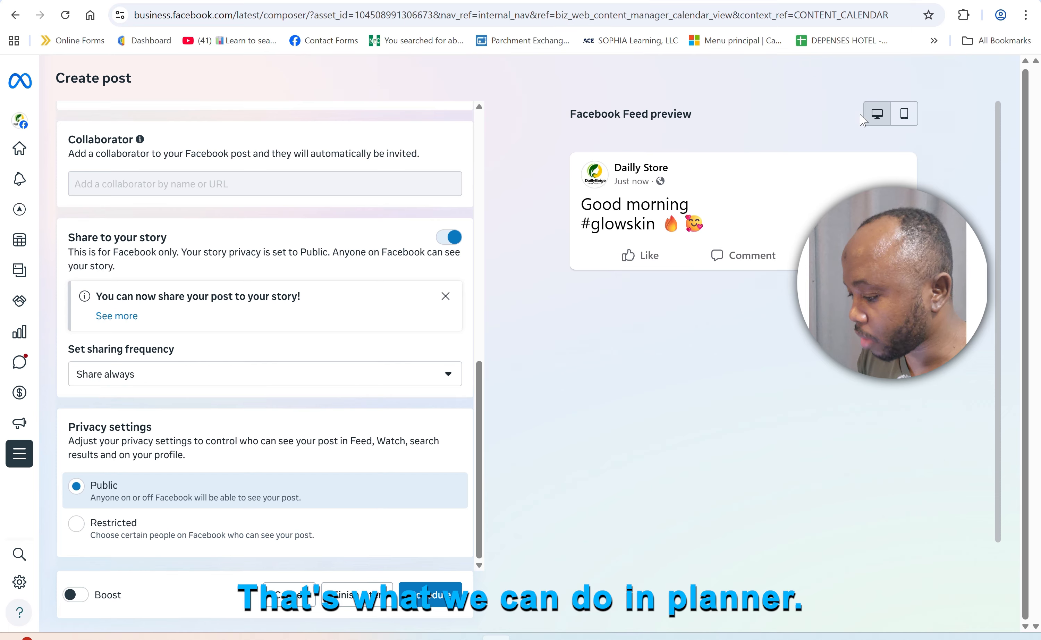
click(907, 119)
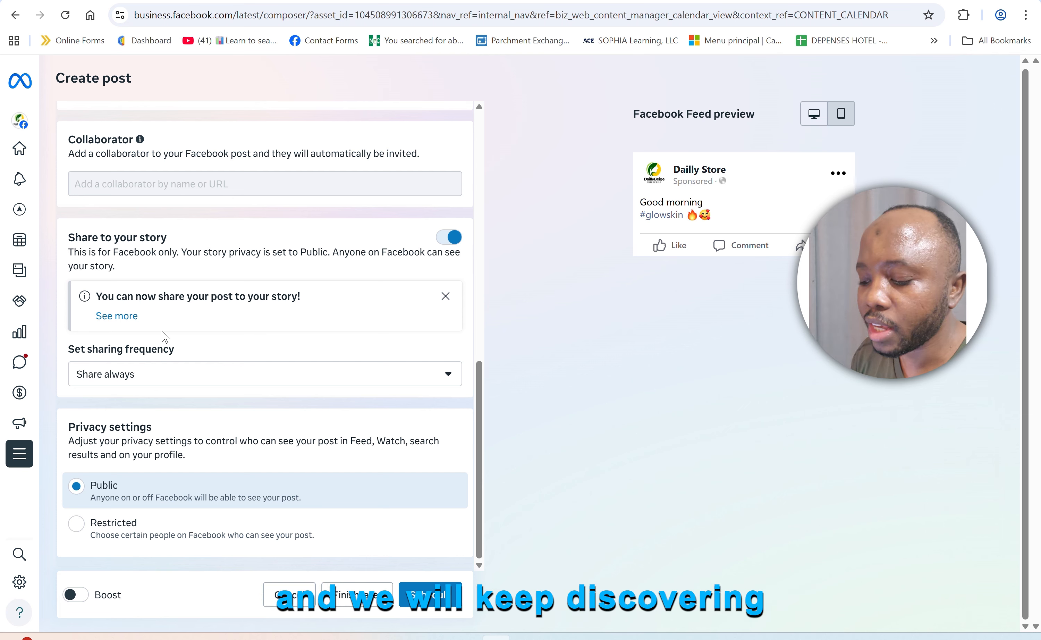
Step: Cancel the unpublished post and discard its changes to leave the composer
mouse_move(9, 248)
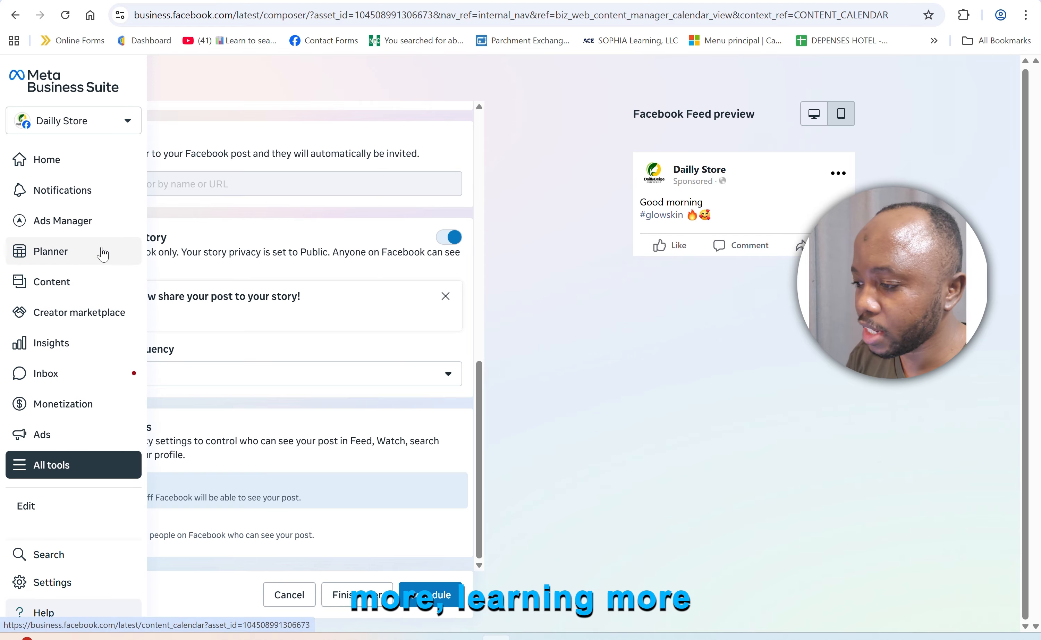
click(50, 292)
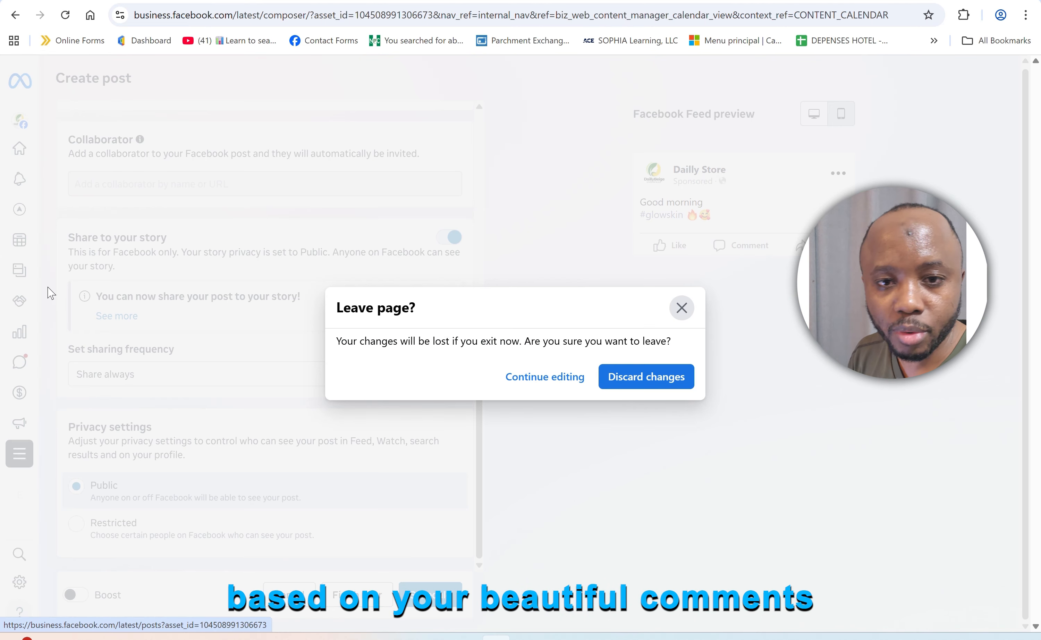
click(545, 377)
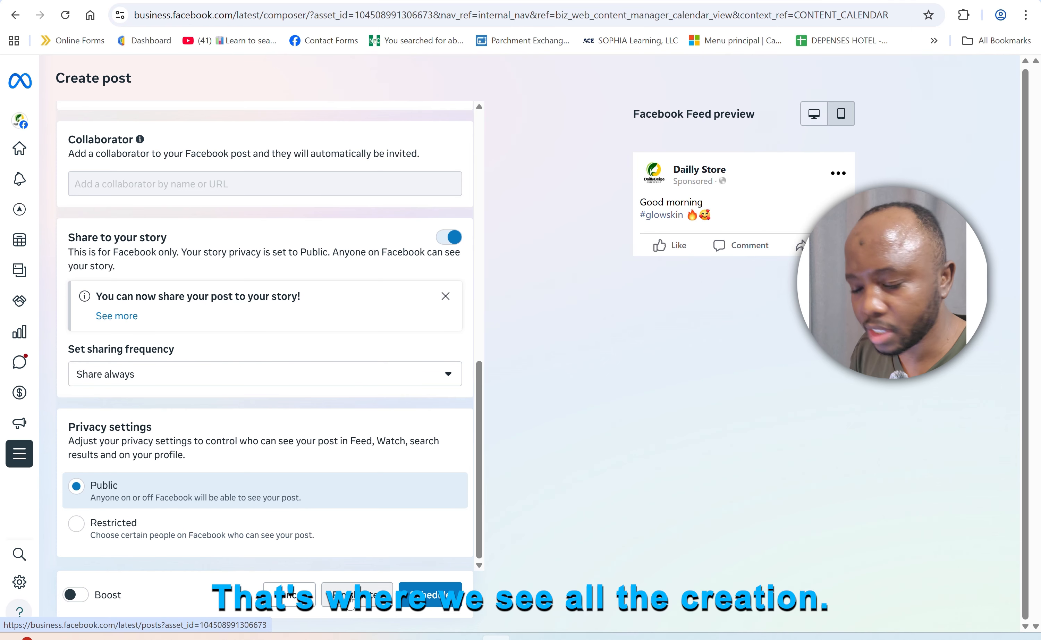
click(290, 594)
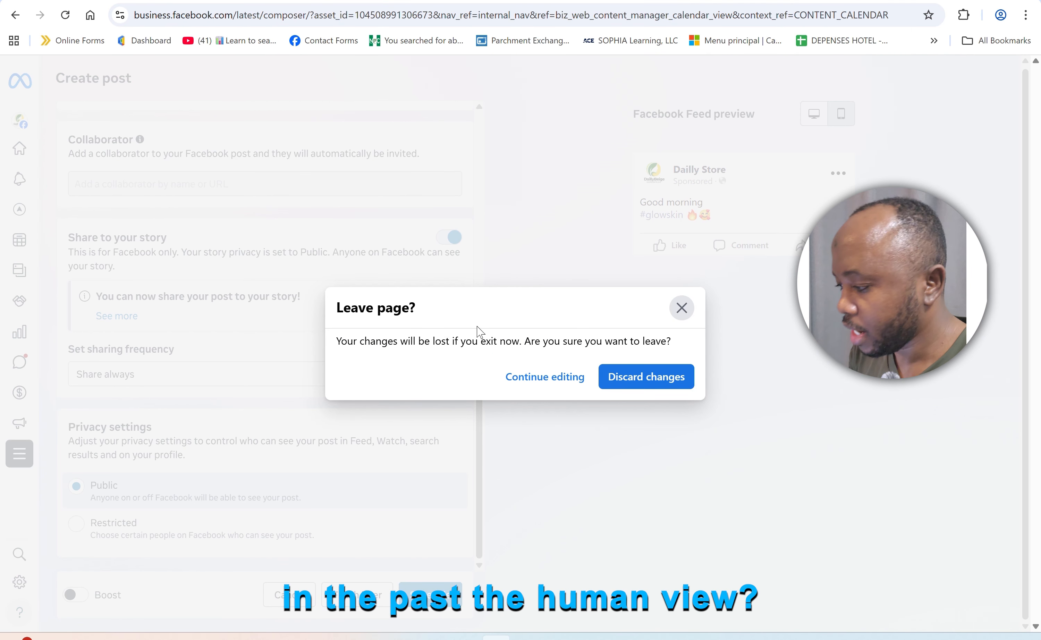
click(639, 377)
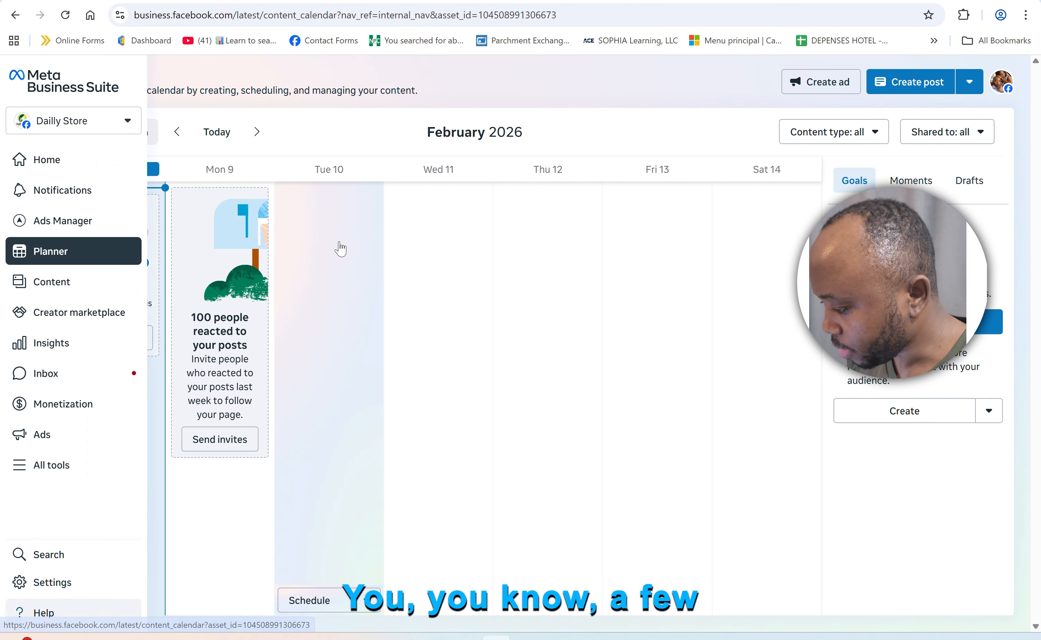
Step: Open the Content section and limit the published posts and reels to last week
click(47, 288)
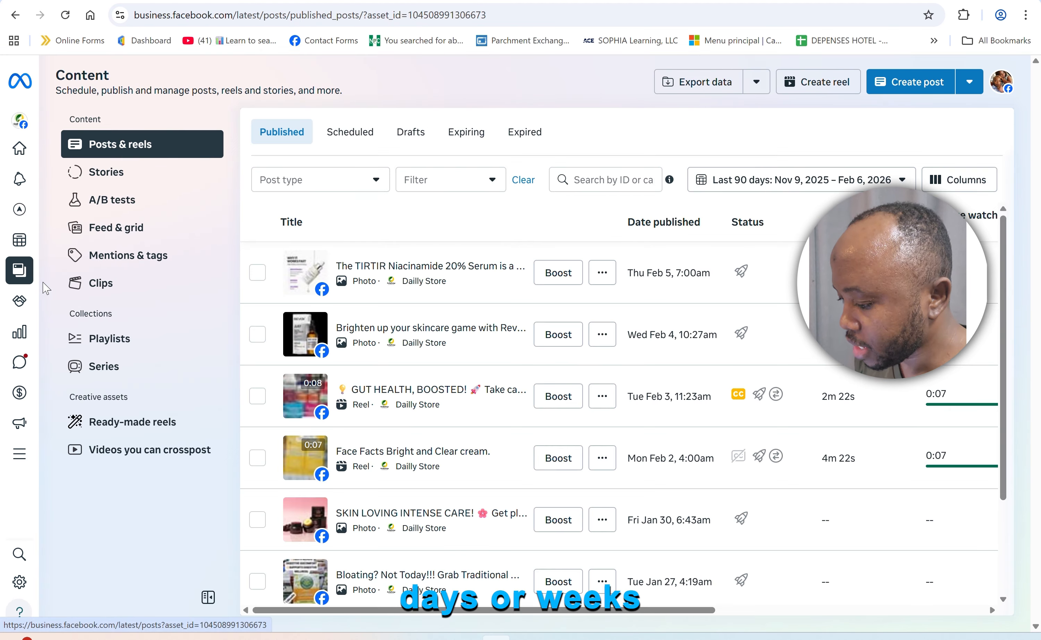
scroll(620, 423, down, 5)
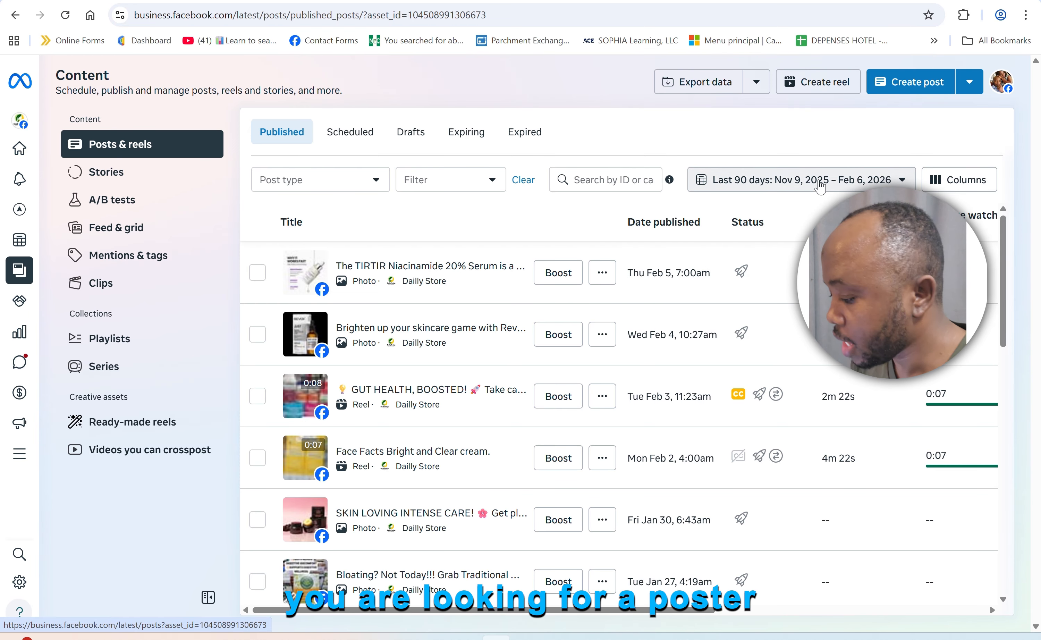
click(816, 181)
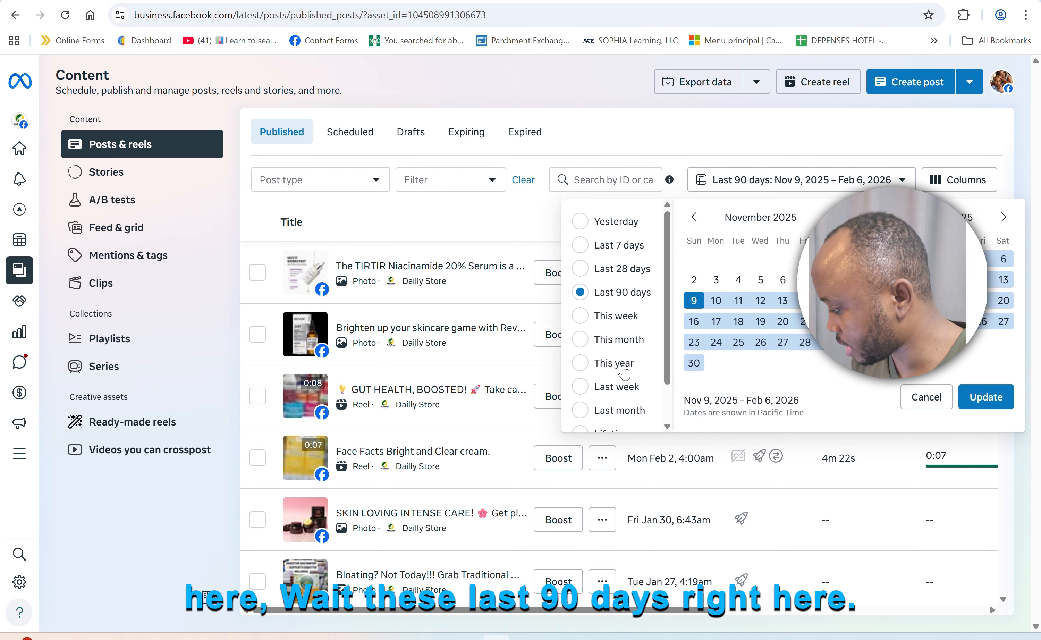
click(618, 386)
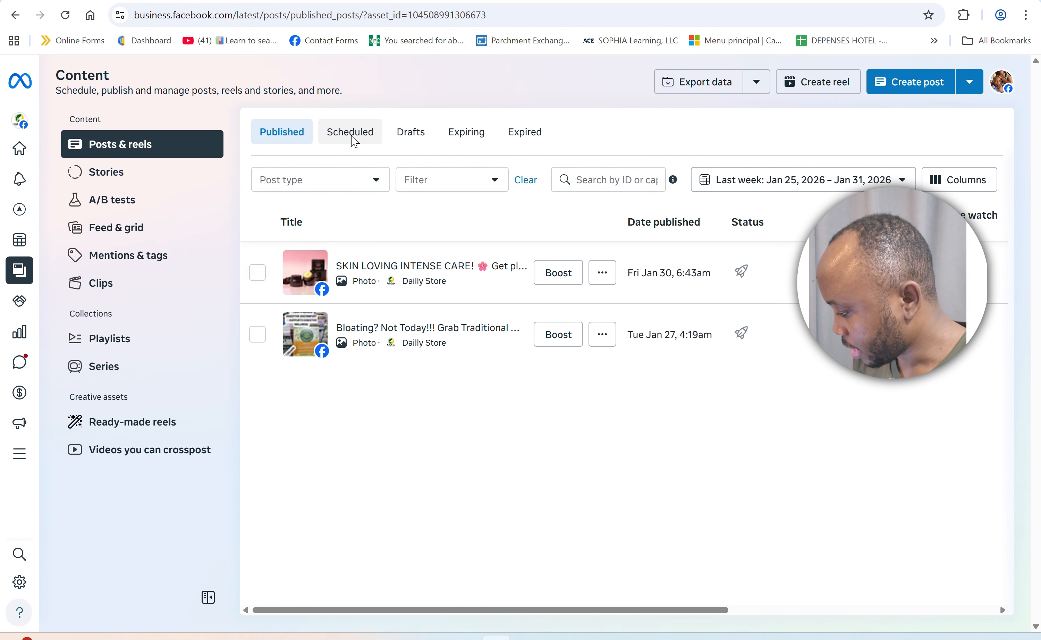
Step: Look through the scheduled and expiring posts, and filter the expiring ones to show only Reels
click(354, 139)
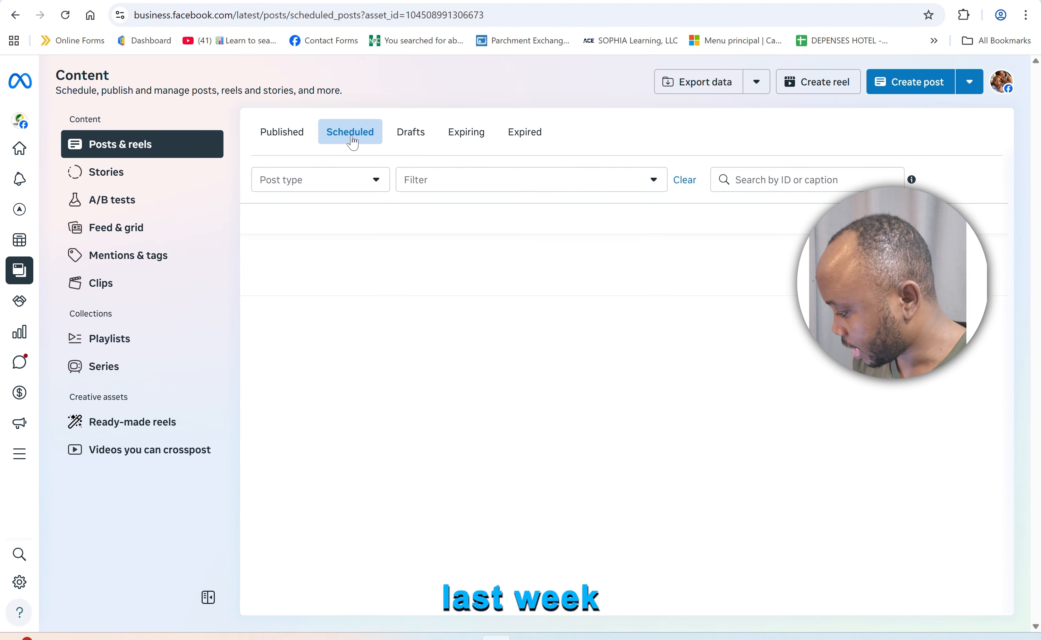
click(430, 137)
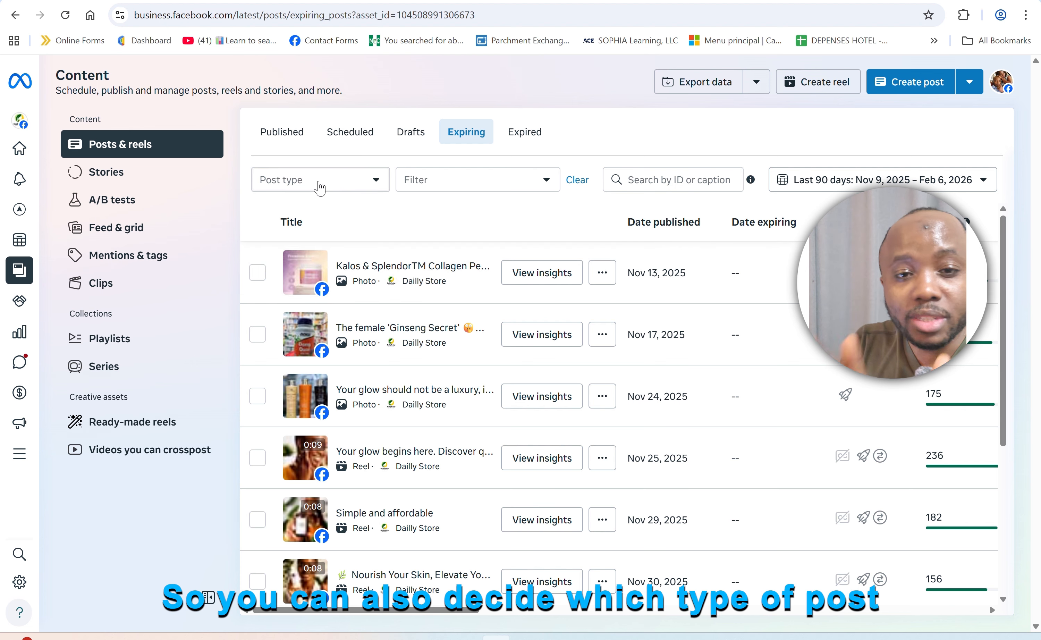
click(320, 184)
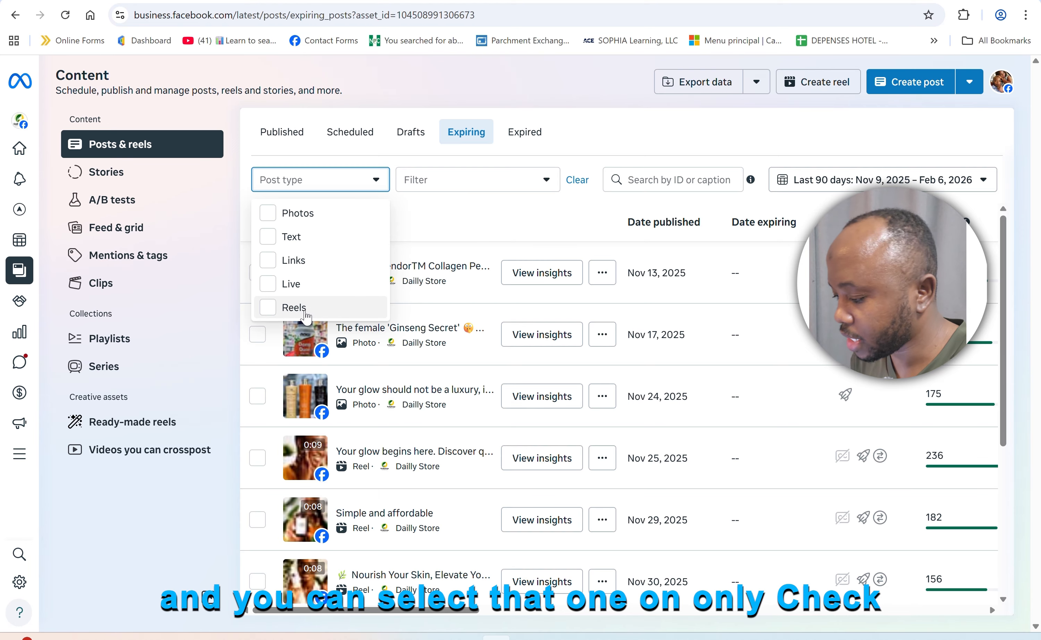
click(304, 309)
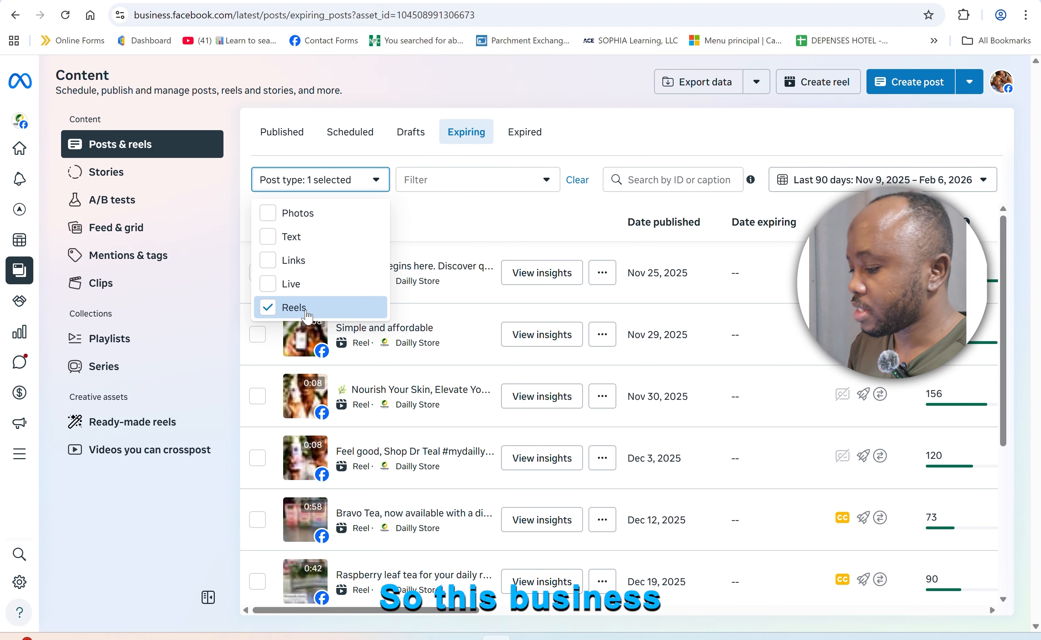
click(471, 230)
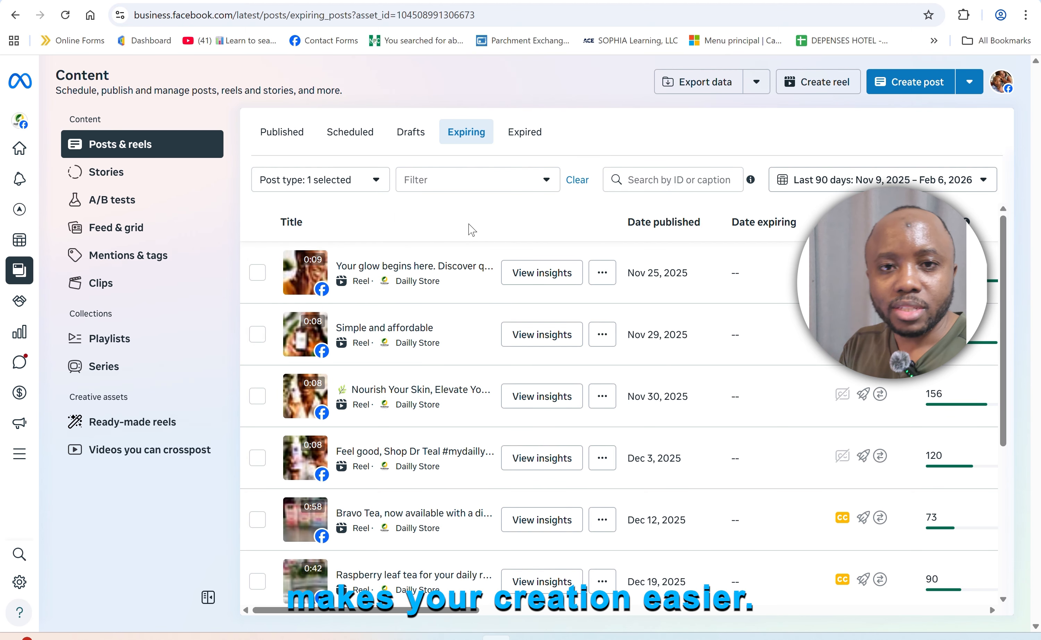
Step: Browse the expiring reels, view the insights of the "Feel good, Shop Dr Teal" reel, and return to the list
scroll(619, 423, down, 7)
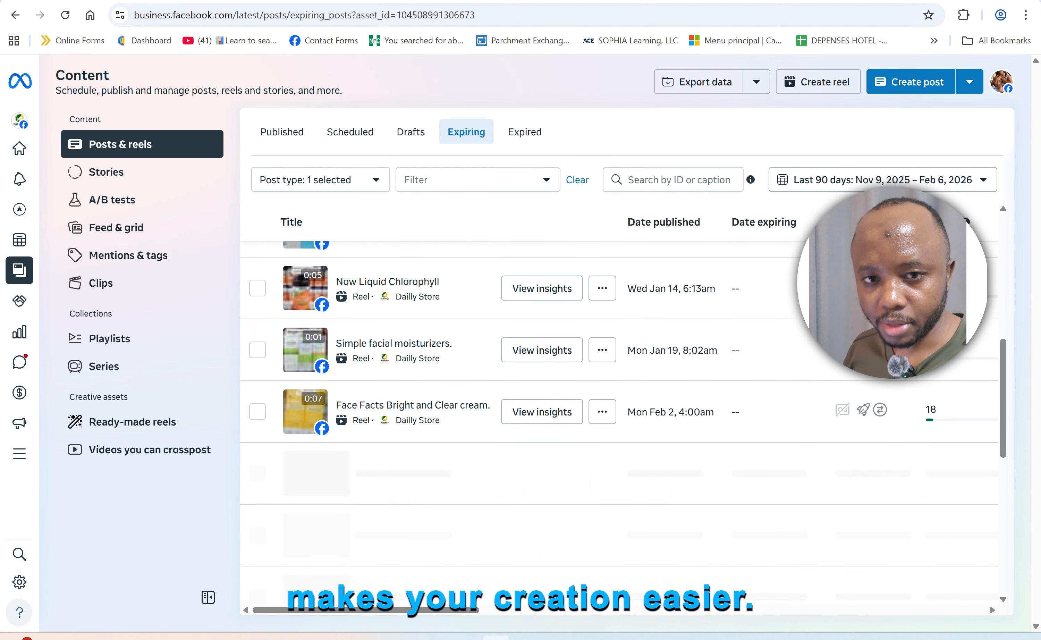
scroll(542, 328, up, 3)
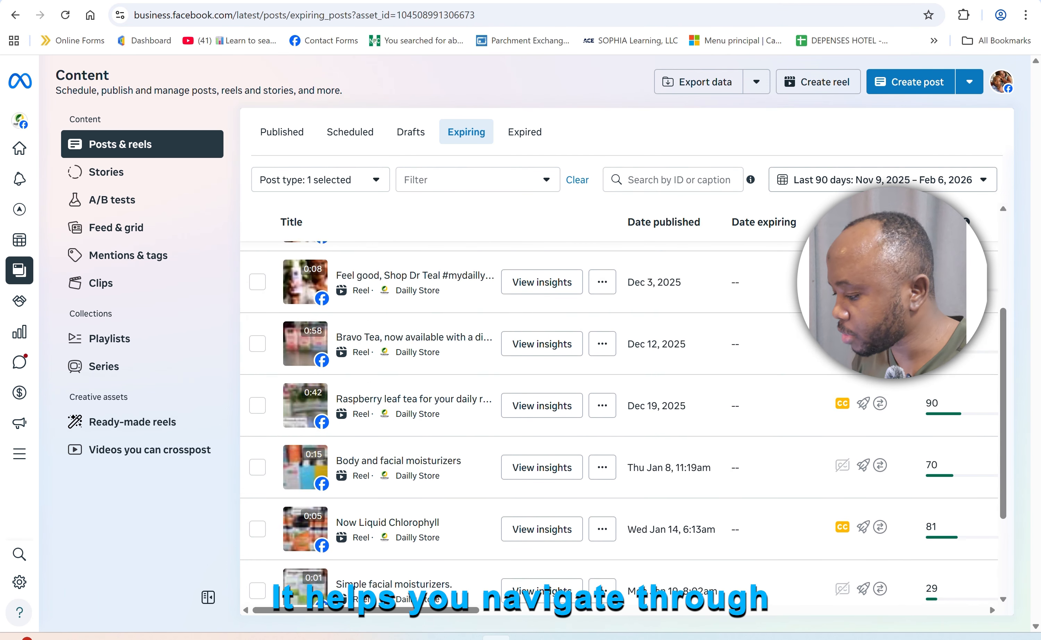
click(542, 458)
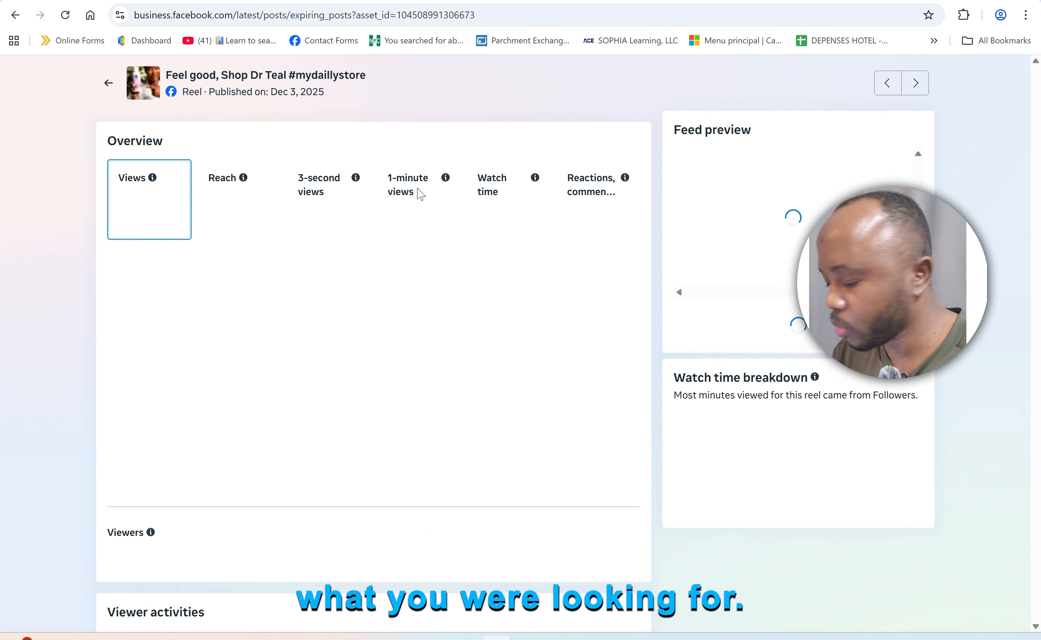
click(109, 83)
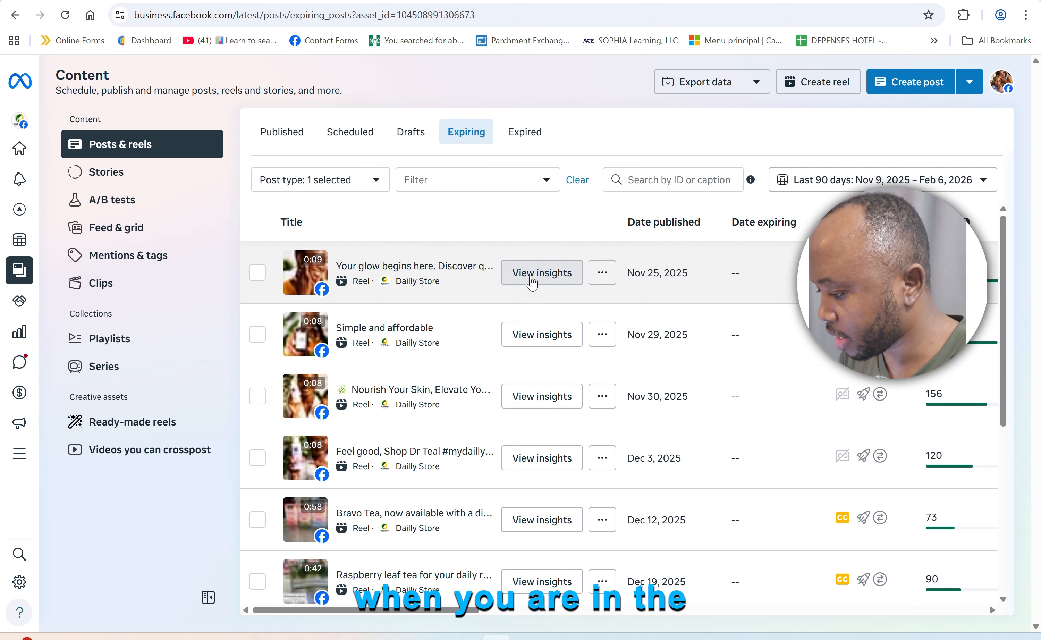
Step: Examine the insights of the "Your glow begins here" reel, from overview to audience retention, and return to the list
click(534, 278)
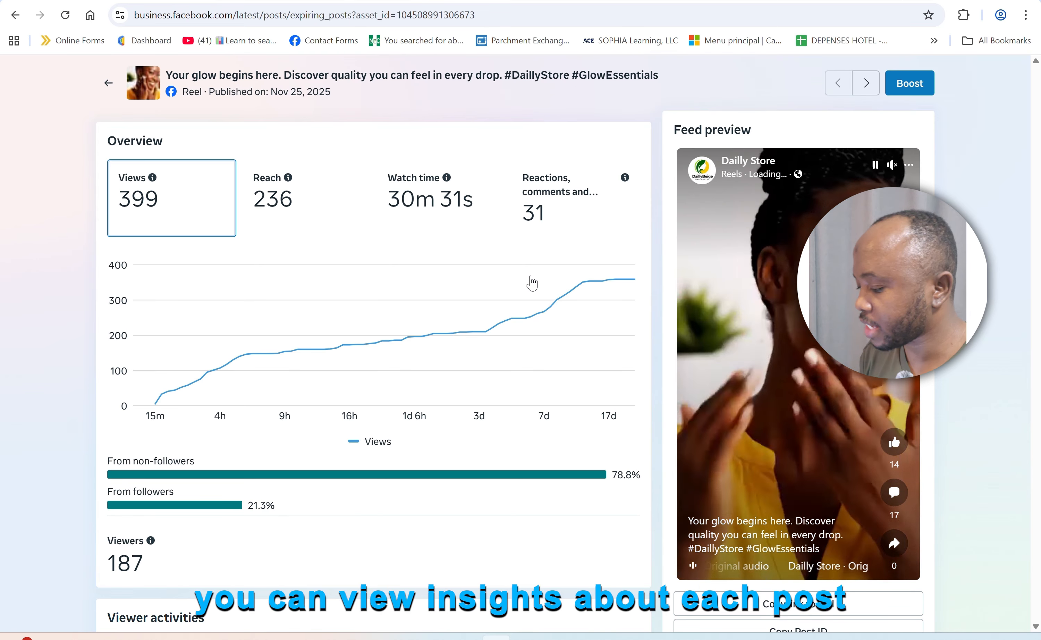
scroll(532, 282, down, 10)
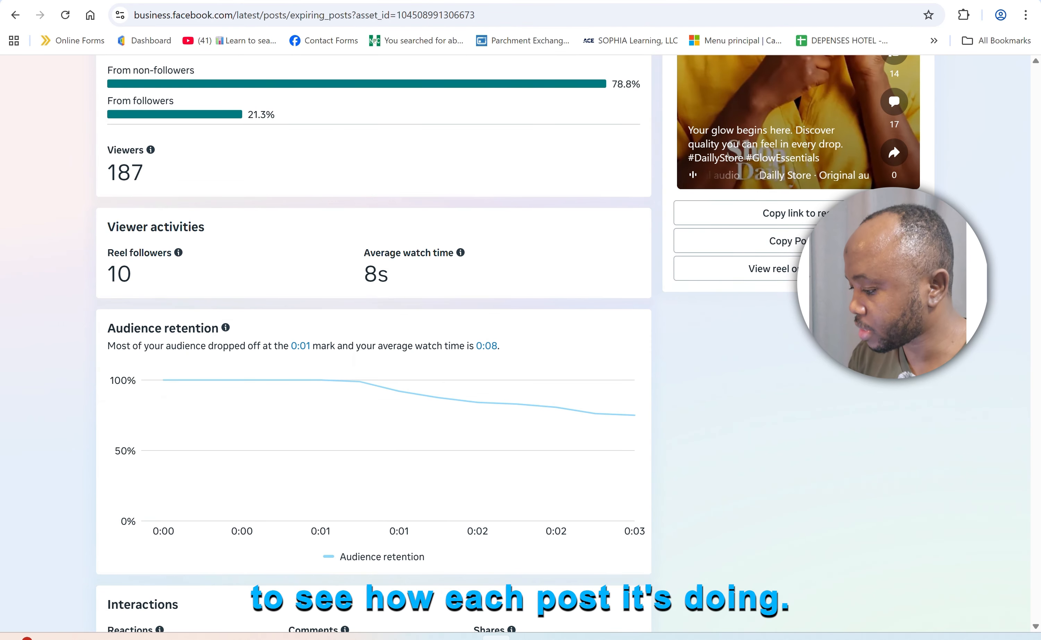
scroll(373, 341, down, 2)
scroll(374, 342, up, 12)
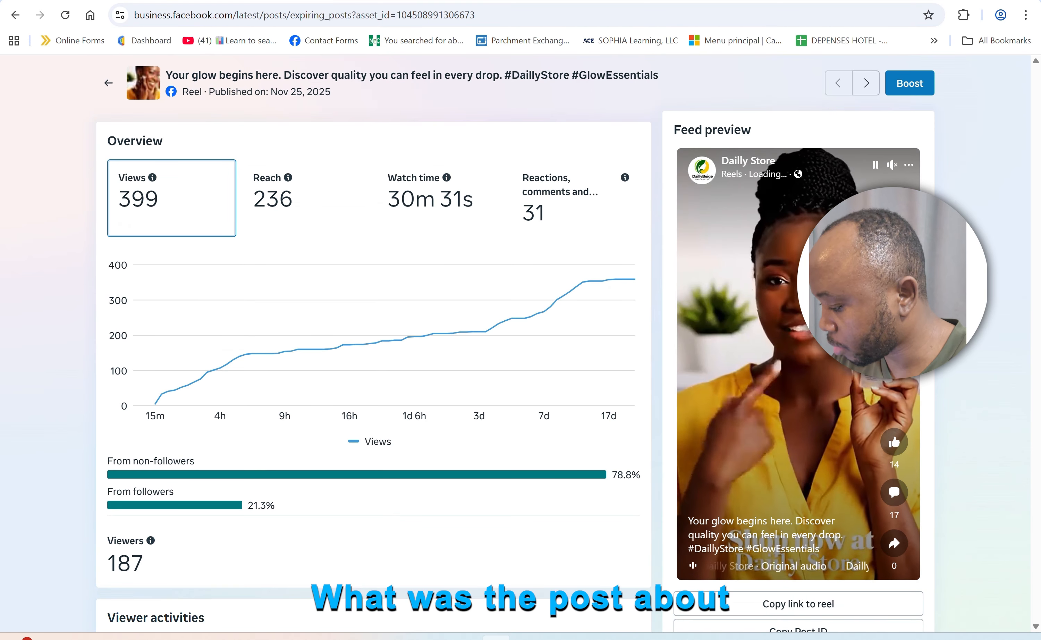
mouse_move(340, 300)
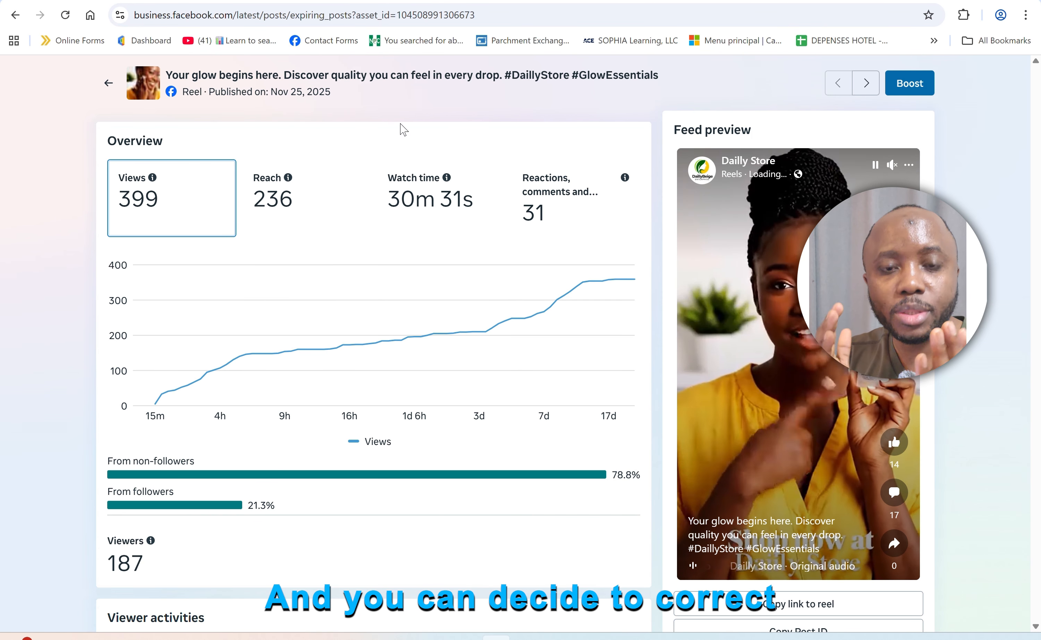
mouse_move(371, 318)
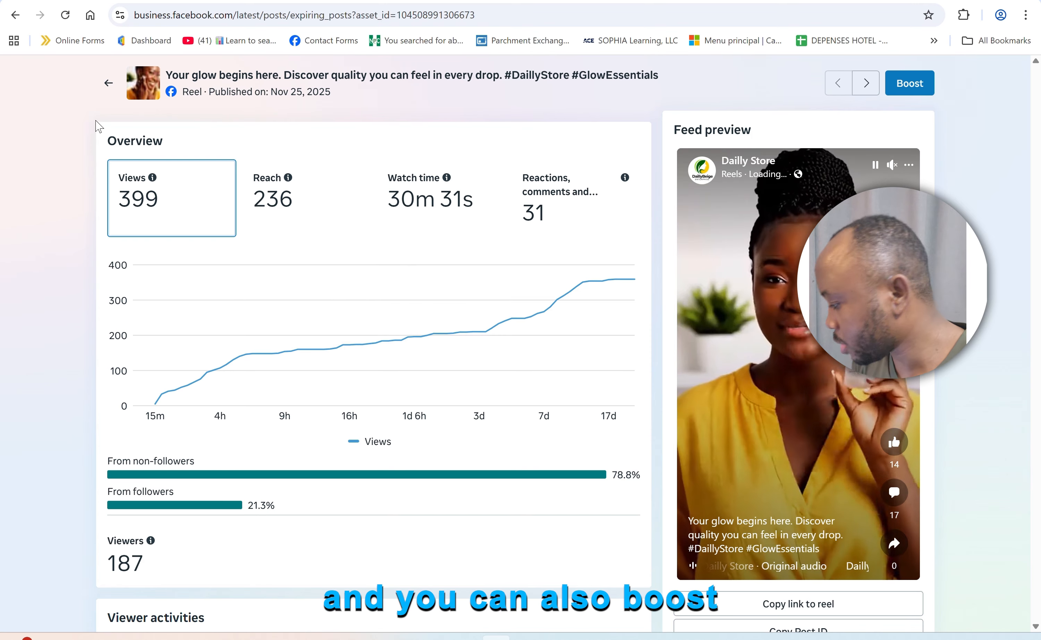
click(109, 85)
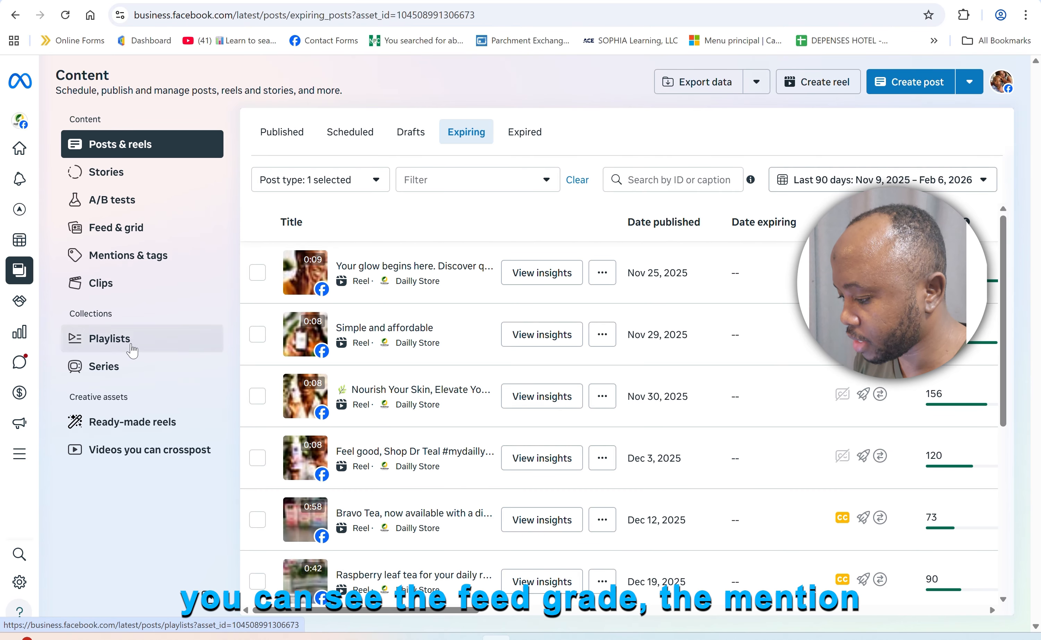
Step: Open the Playlists collection, view the extra options of the Raspberry leaf tea reel, and show all playlists
click(132, 347)
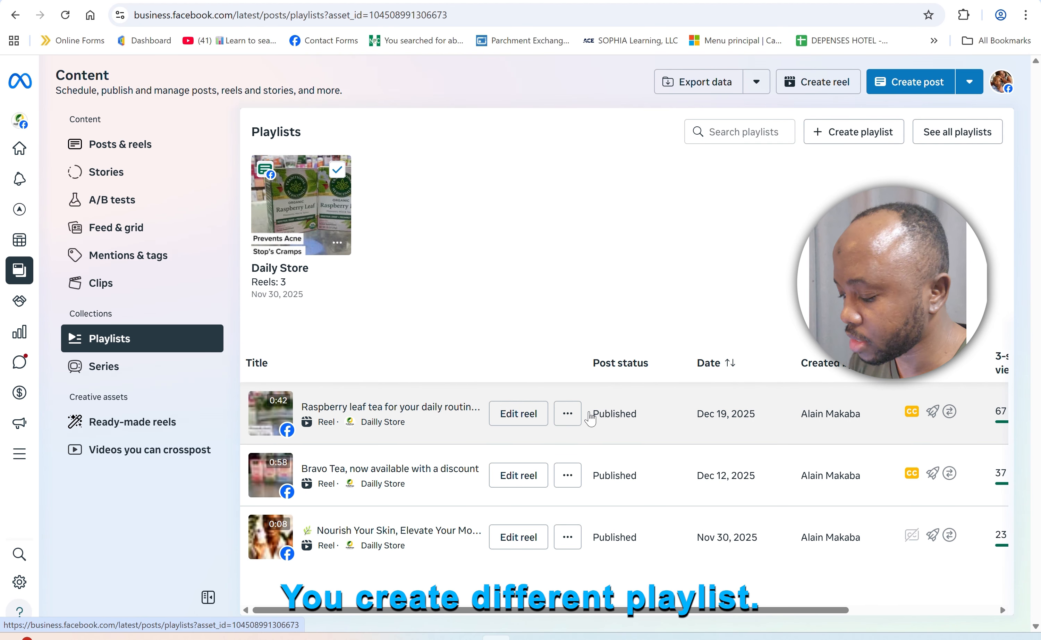
click(568, 416)
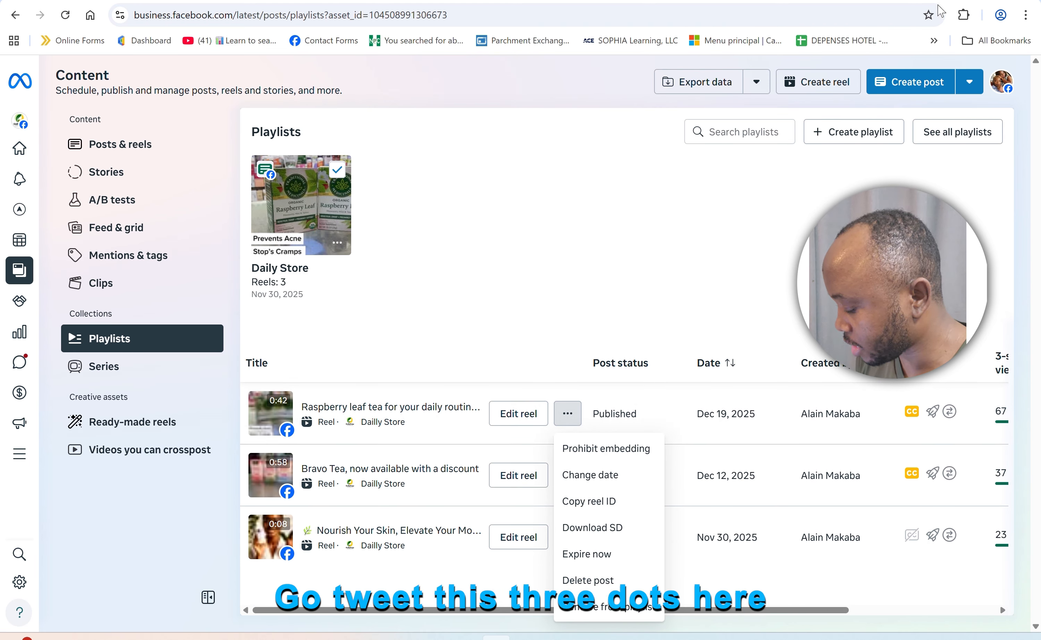
click(951, 138)
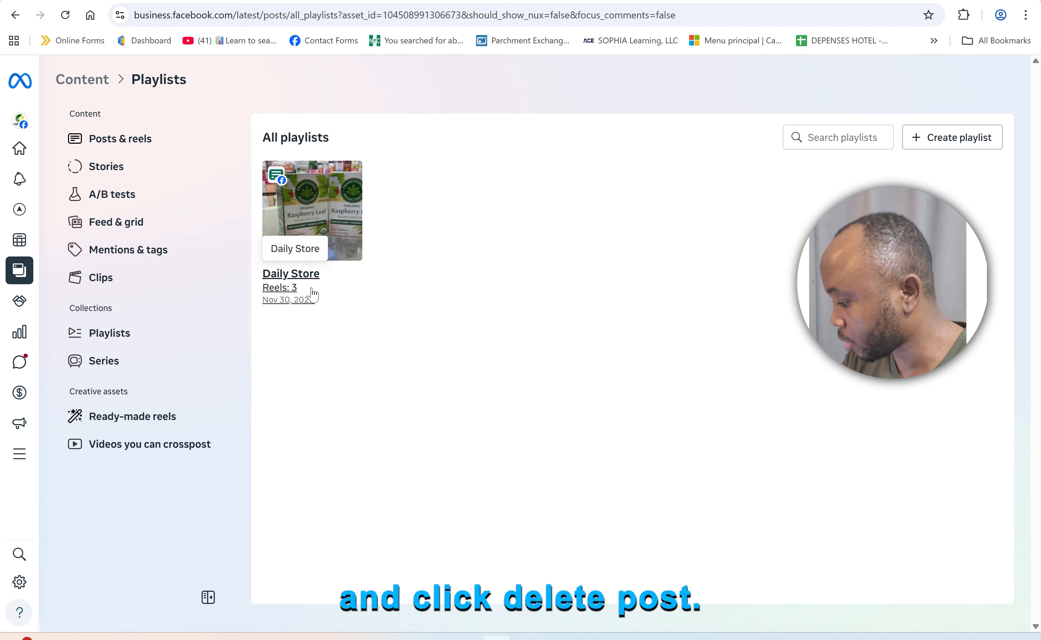
Step: Open the Daily Store playlist and view the additional options available for it
click(299, 277)
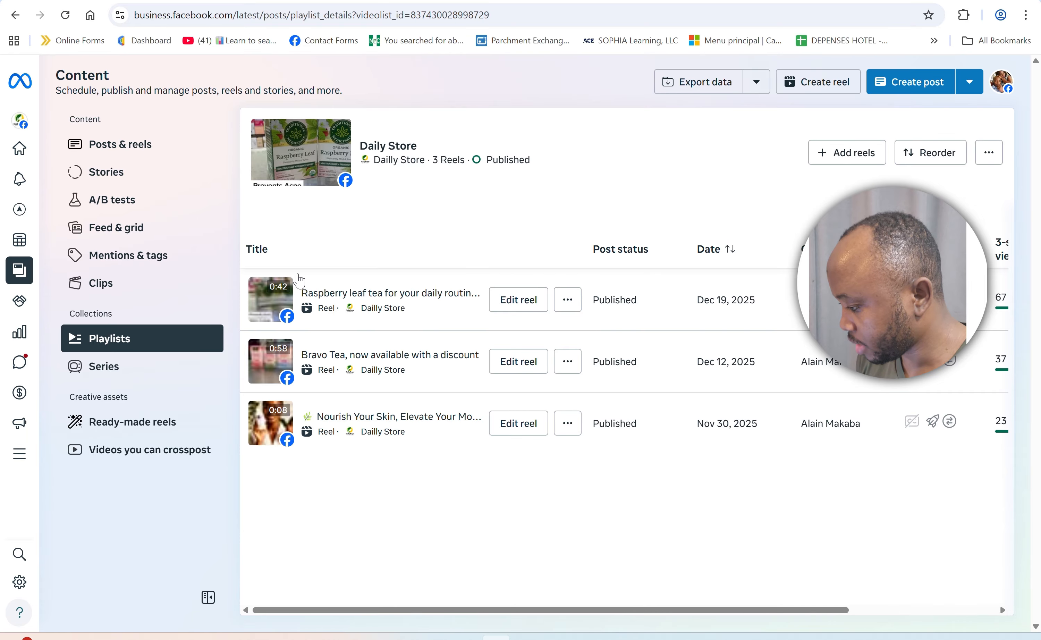
click(991, 156)
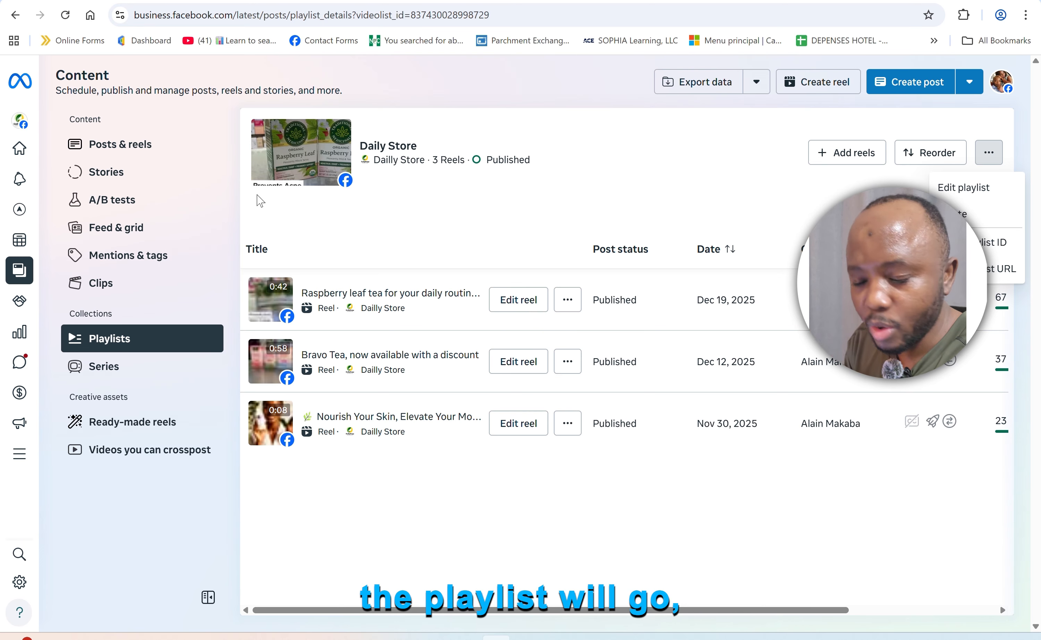
Step: Try to open the Creator marketplace and dismiss the error message
mouse_move(52, 318)
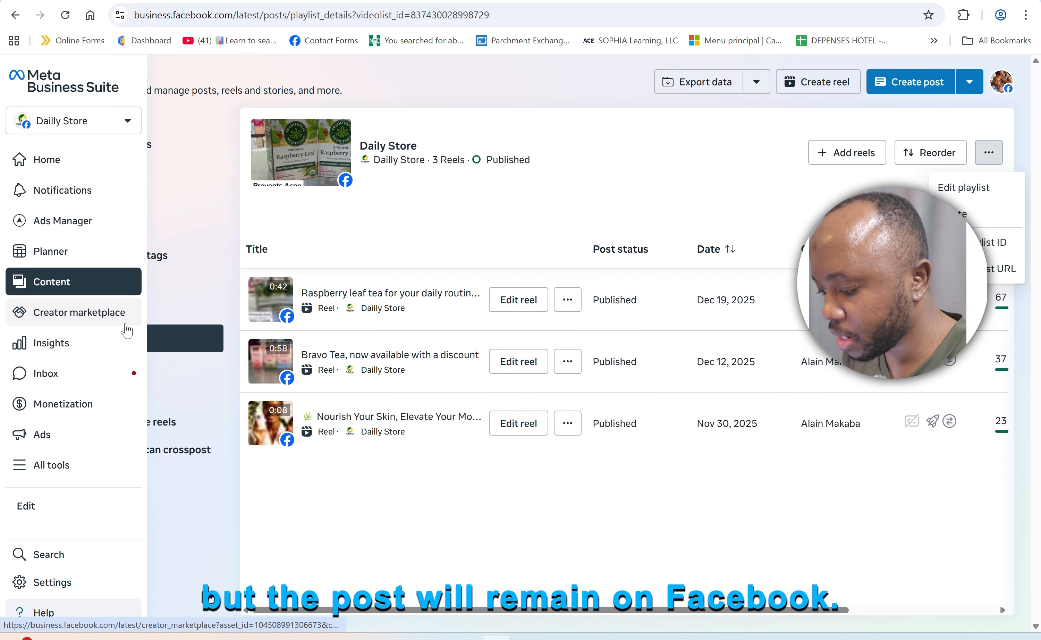
click(64, 317)
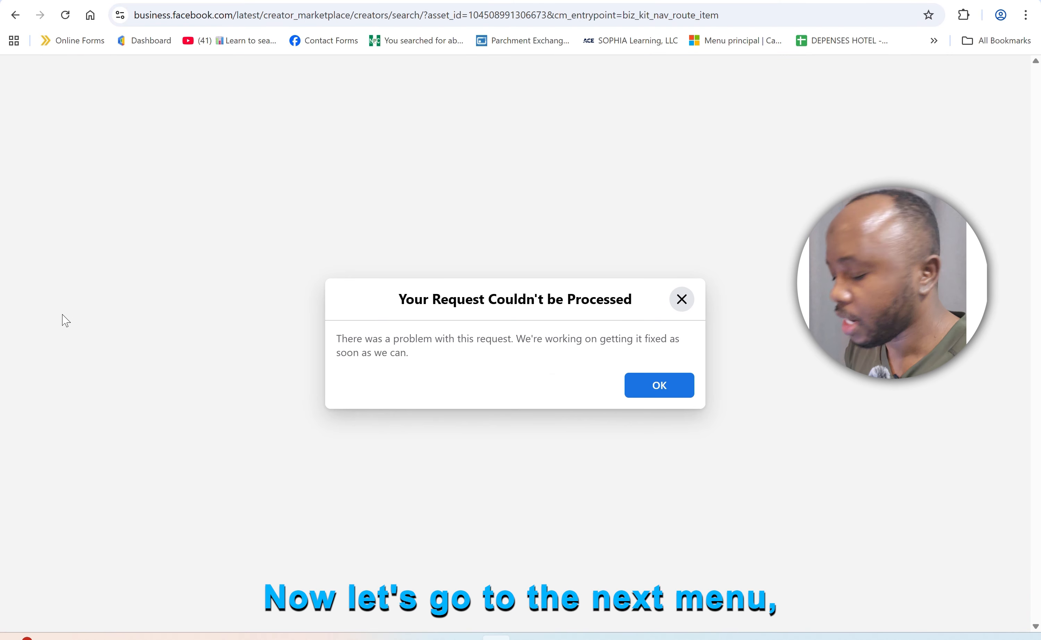
click(655, 385)
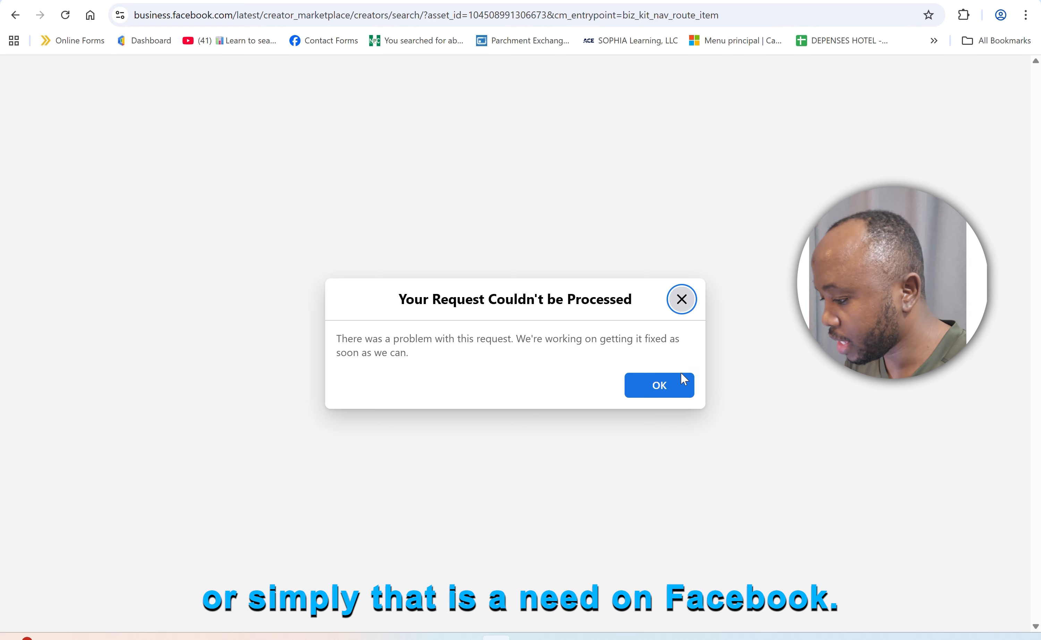
click(661, 392)
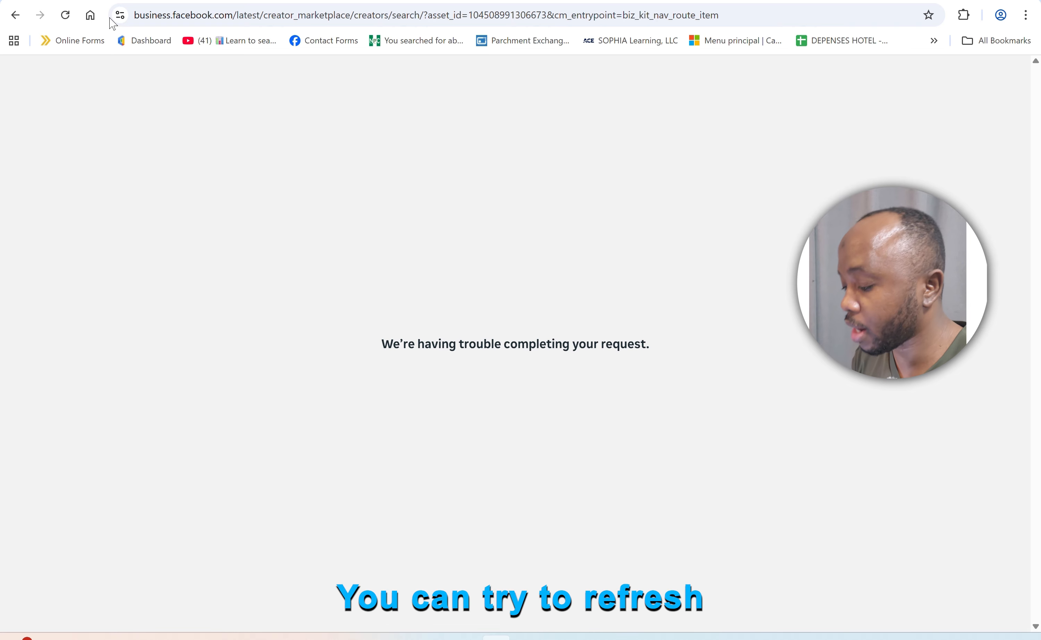
Step: Go back through the browsing history to the Meta Business Suite home page of Dailly Store
click(16, 17)
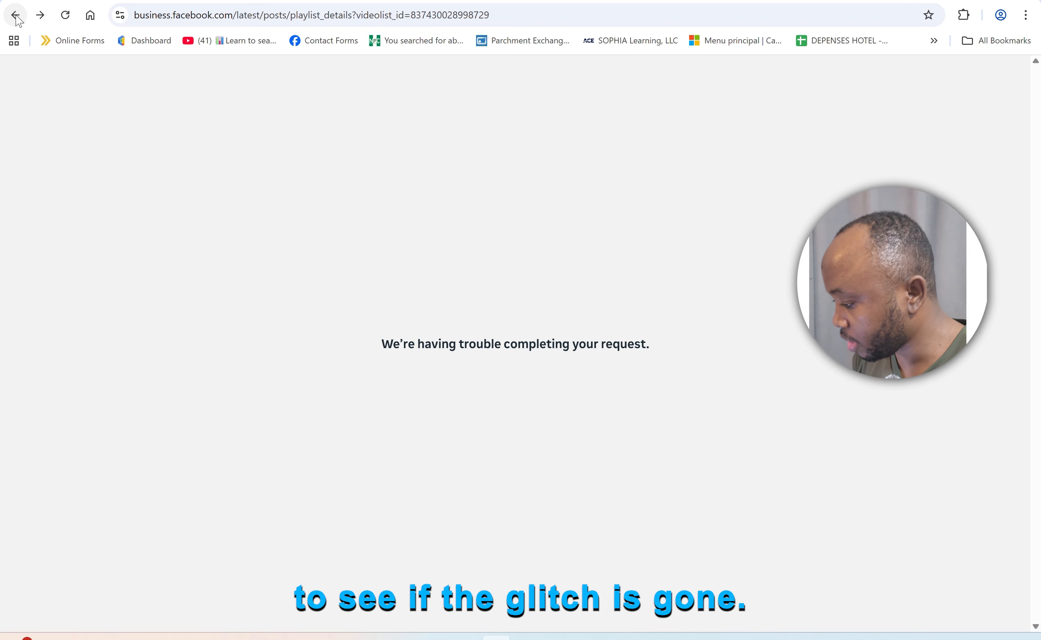
click(15, 16)
click(17, 16)
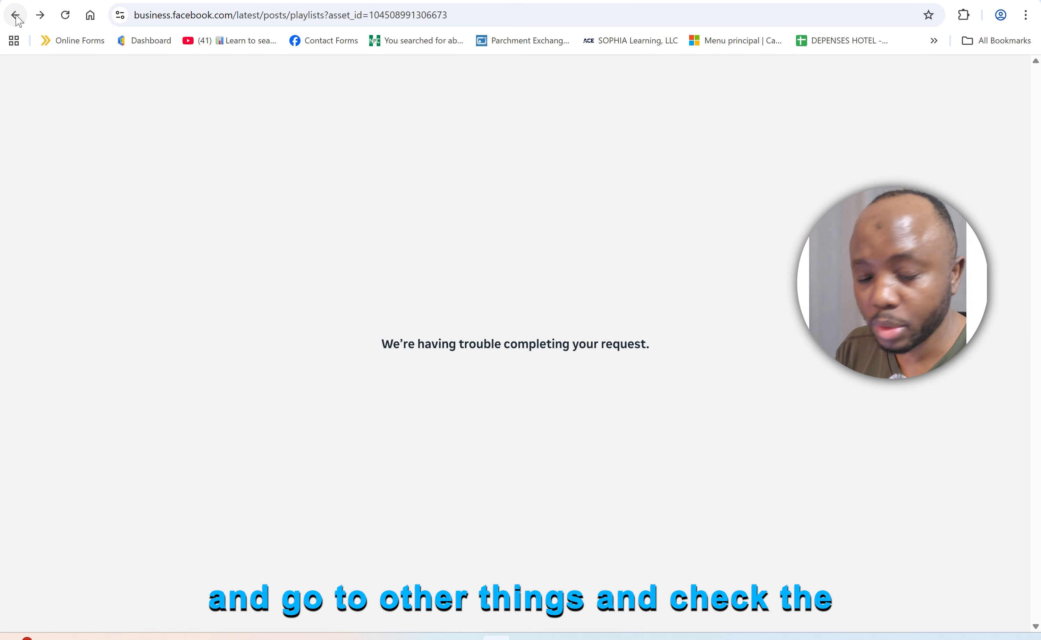
click(17, 16)
click(17, 16)
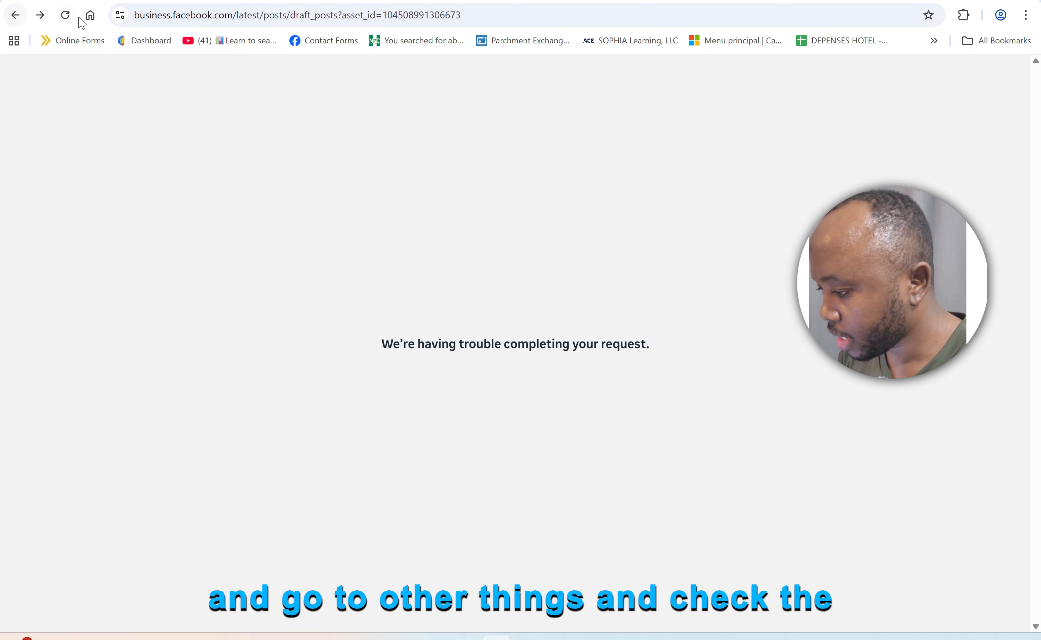
click(17, 17)
click(17, 16)
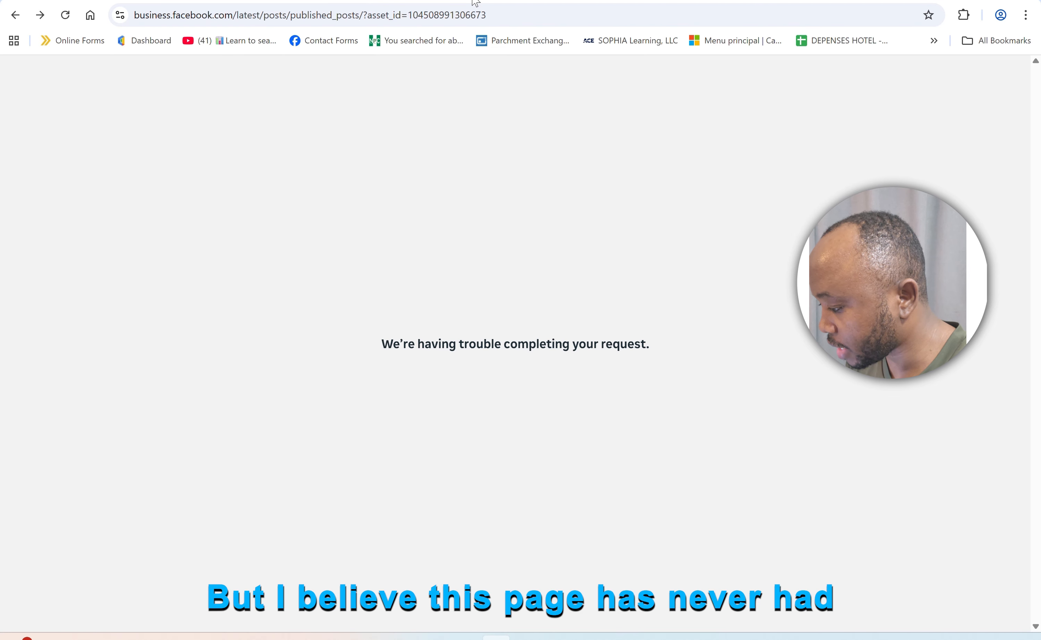
key(alt+Left)
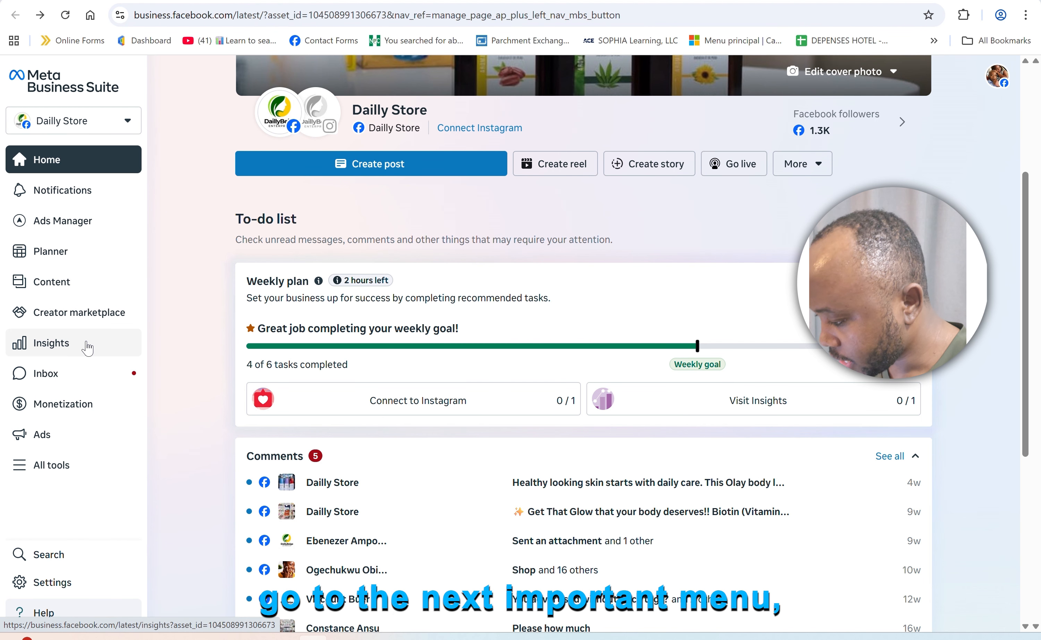
Step: Open the page's Insights overview, and view the audience demographics and the follower trends
click(49, 348)
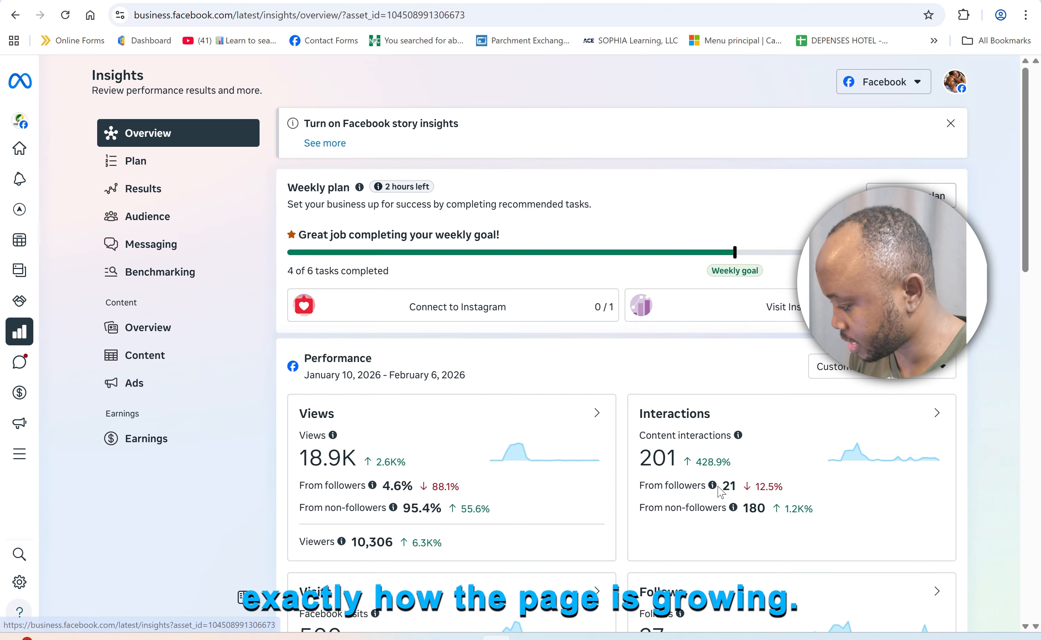
click(722, 484)
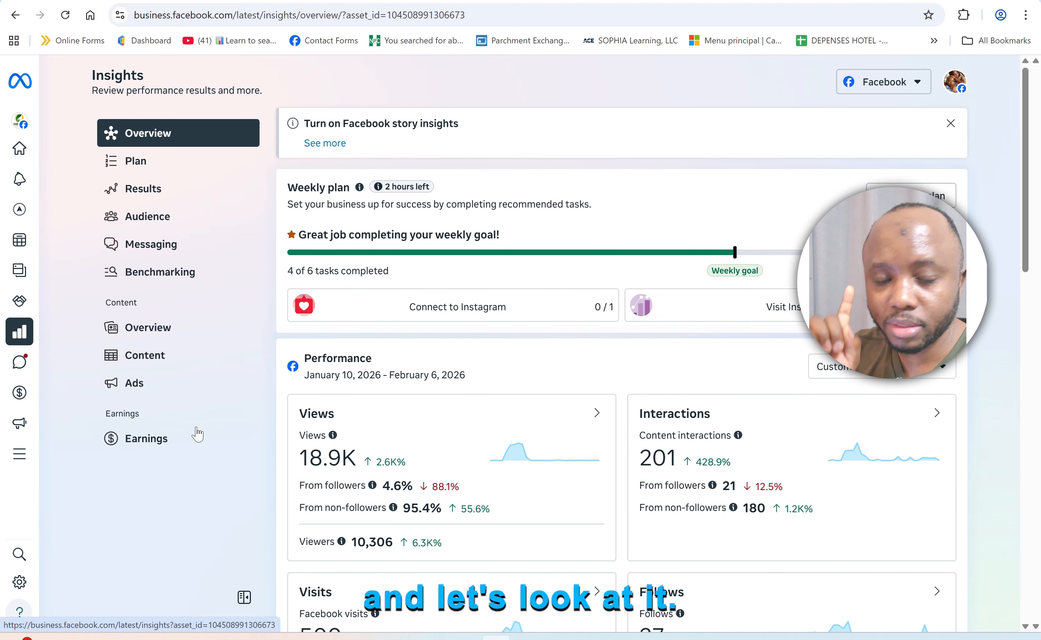
click(151, 225)
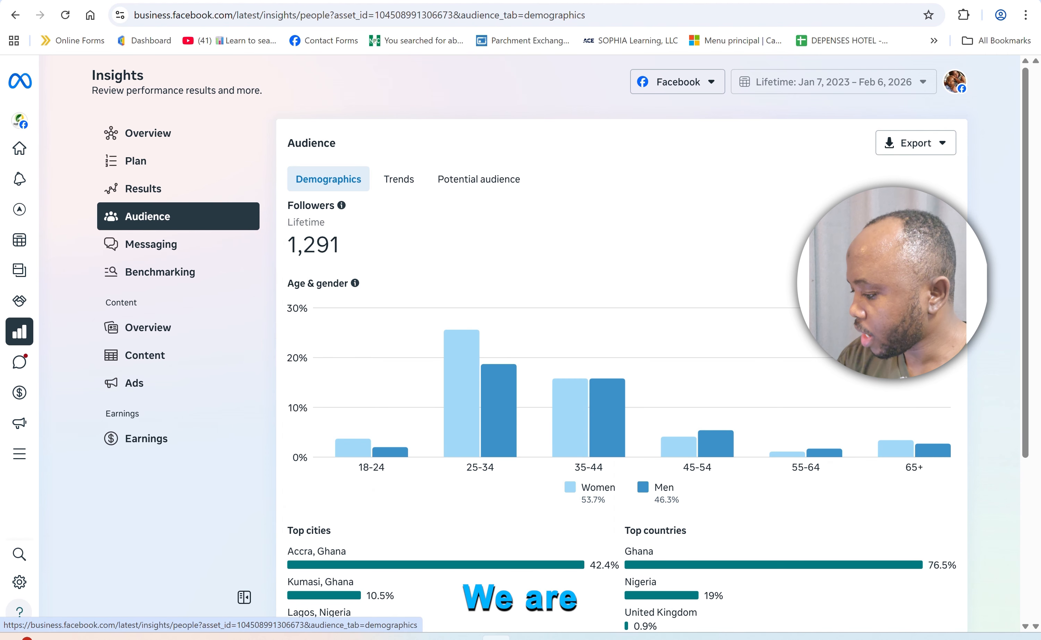
click(398, 179)
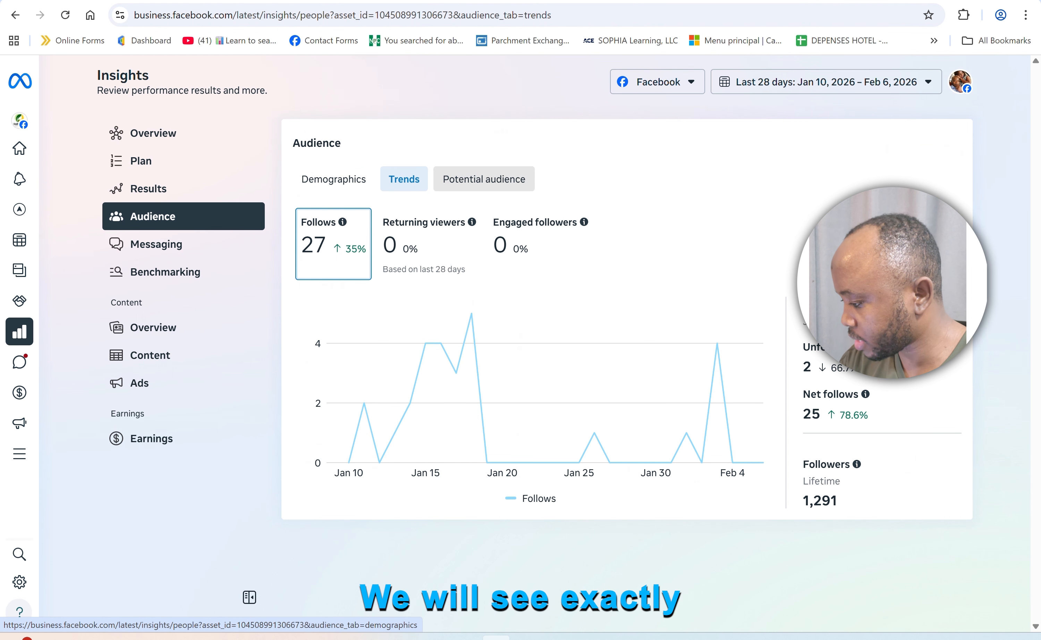
Step: Examine the potential audience down to its top cities, countries and pages, and return to the follower demographics
click(484, 179)
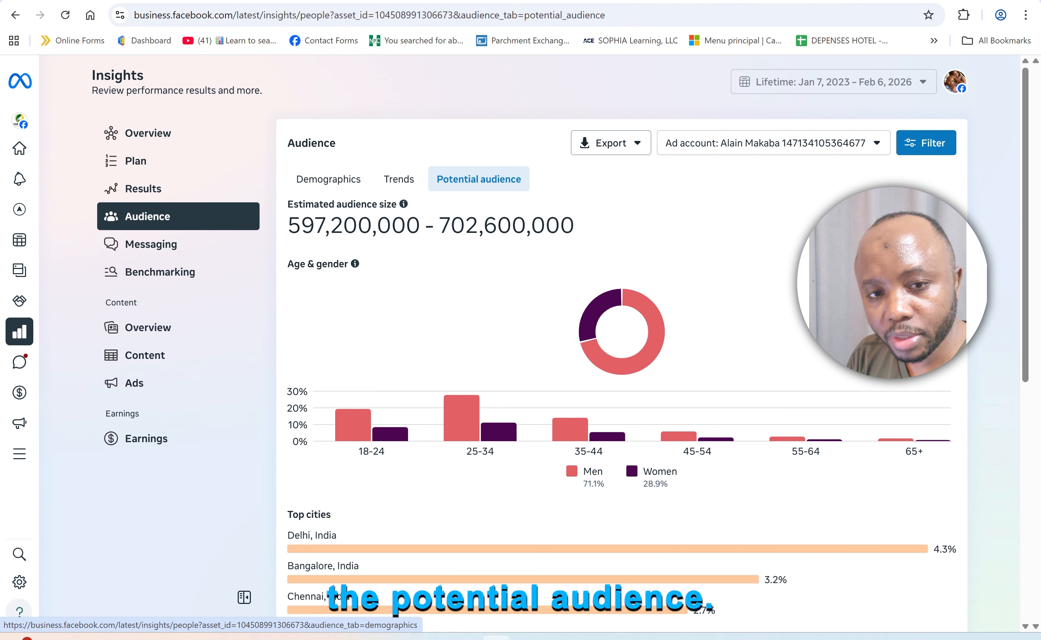
scroll(620, 341, down, 6)
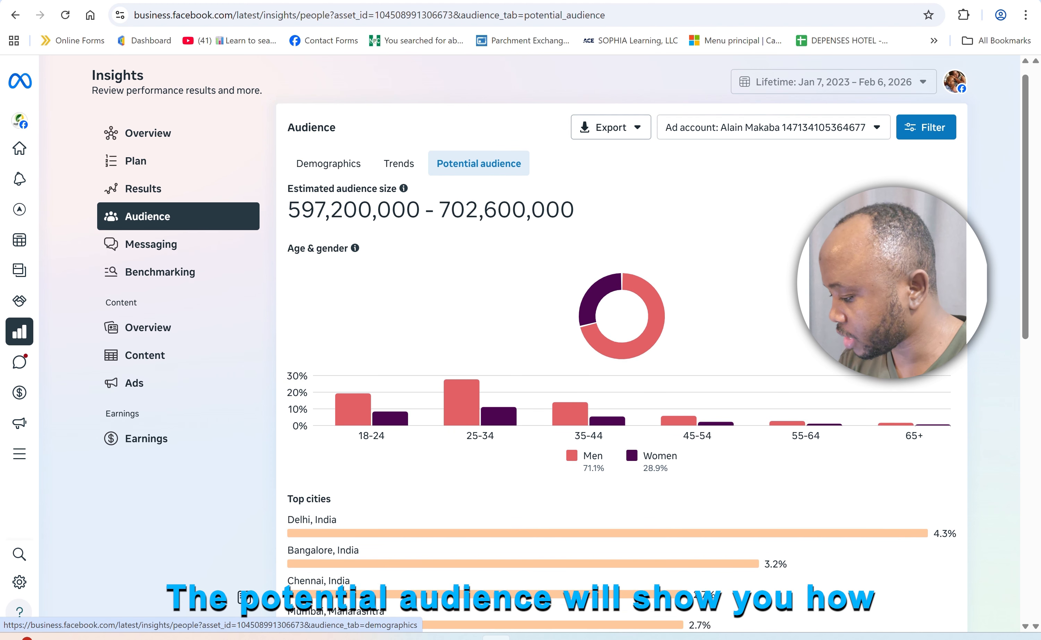
scroll(620, 341, down, 5)
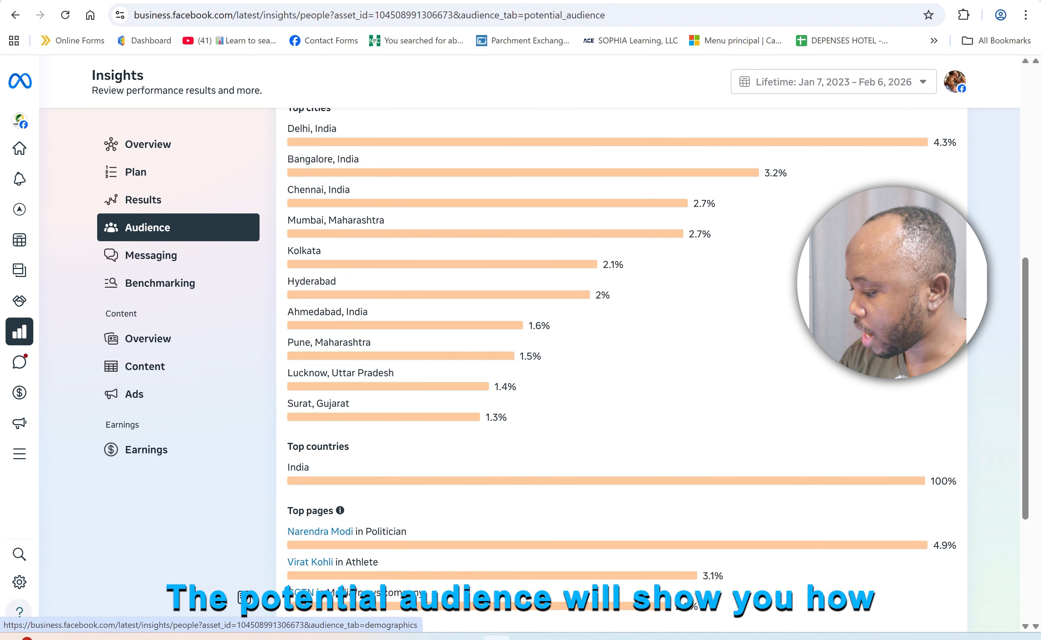
scroll(619, 342, up, 12)
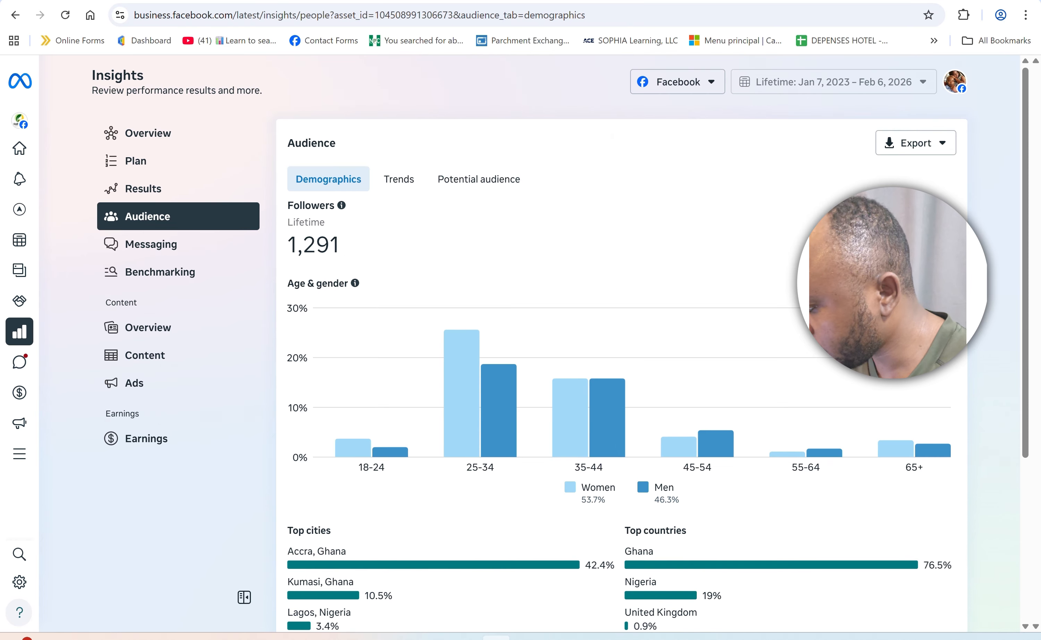
Step: Examine the followers' age and gender split together with their top cities and top countries
scroll(243, 597, down, 5)
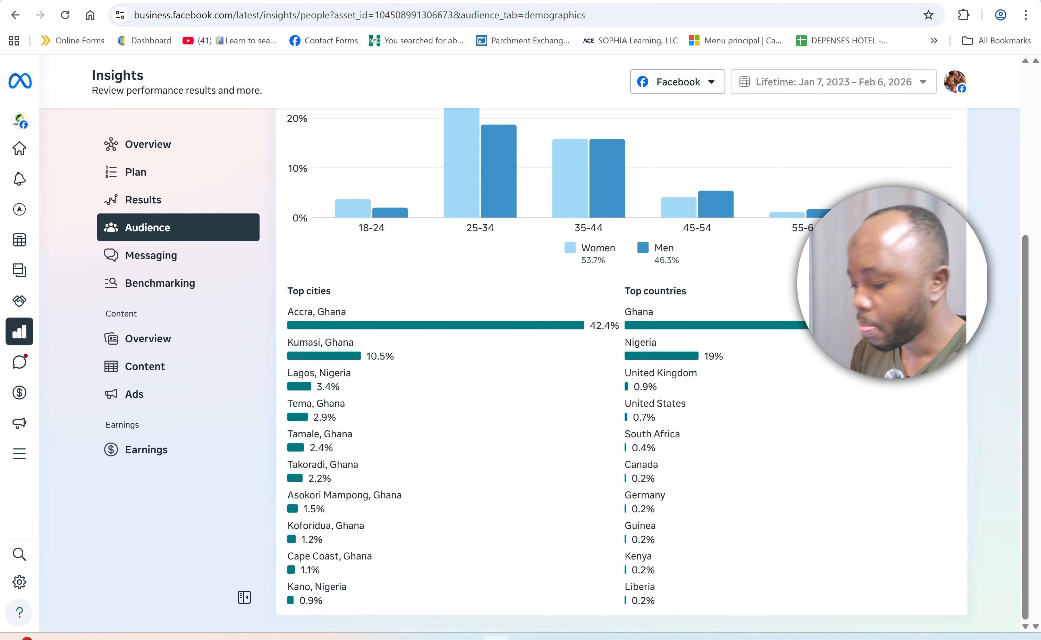
scroll(622, 363, up, 3)
scroll(622, 362, down, 3)
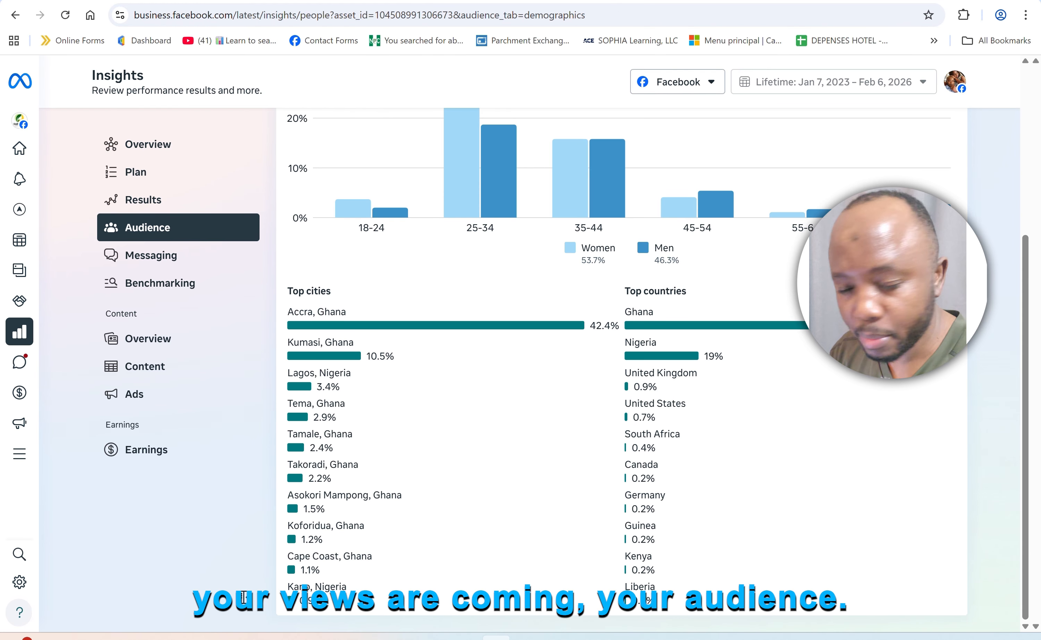
scroll(622, 367, up, 4)
scroll(621, 367, down, 4)
scroll(622, 367, up, 3)
scroll(622, 367, down, 3)
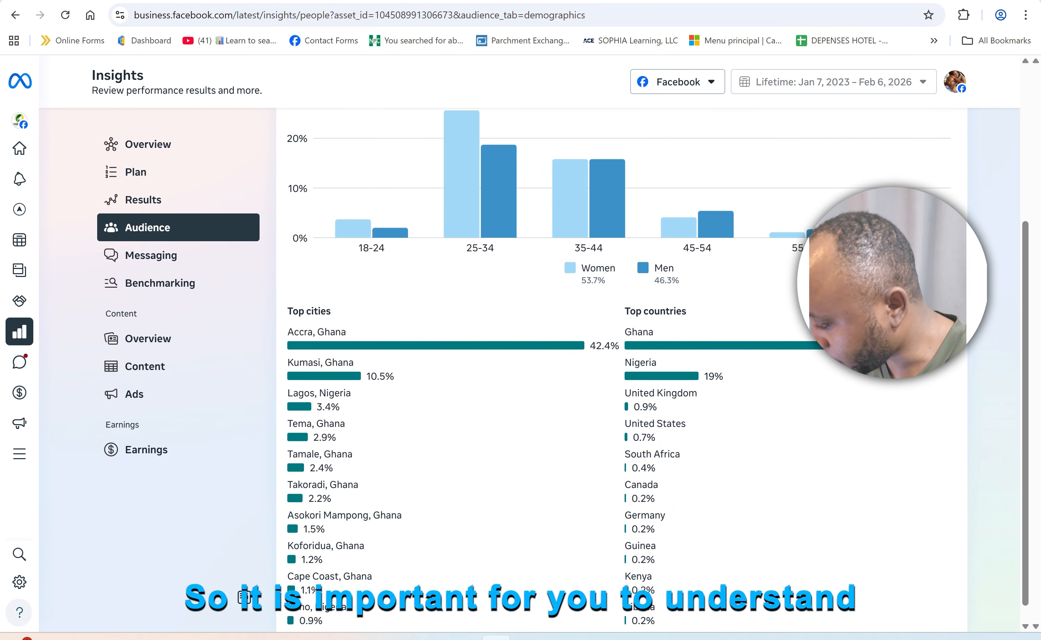
scroll(792, 402, up, 1)
scroll(770, 408, up, 4)
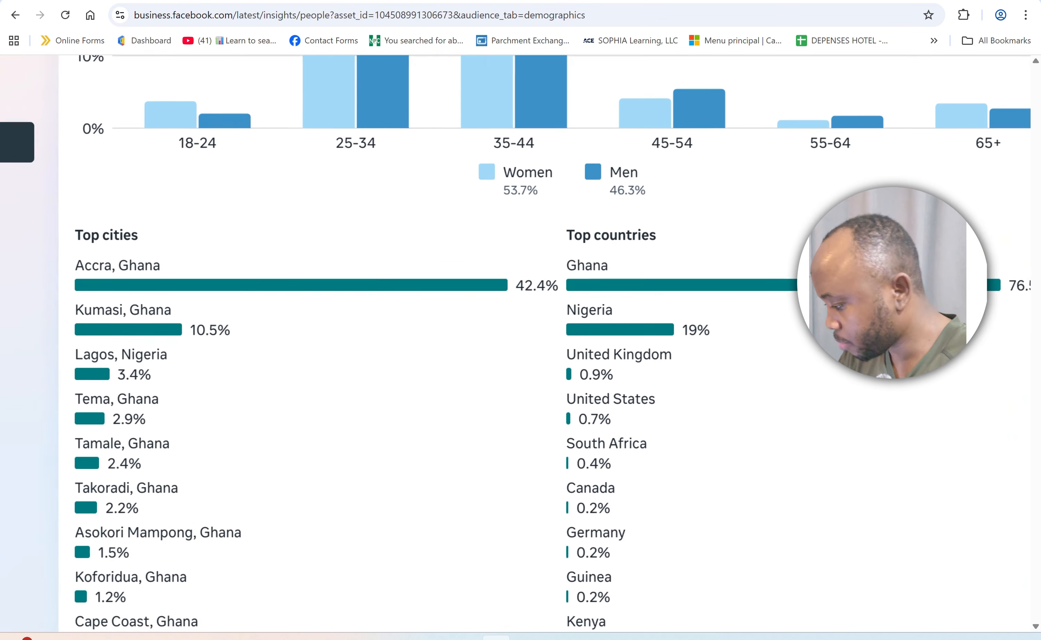
scroll(769, 408, down, 3)
scroll(919, 382, up, 2)
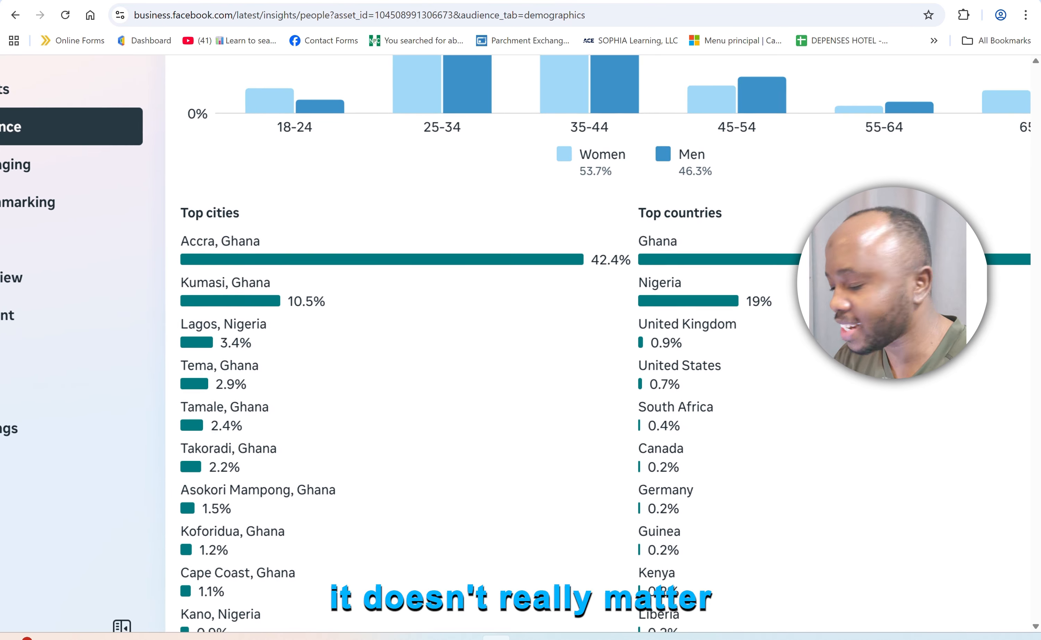
scroll(739, 470, down, 2)
scroll(777, 440, down, 1)
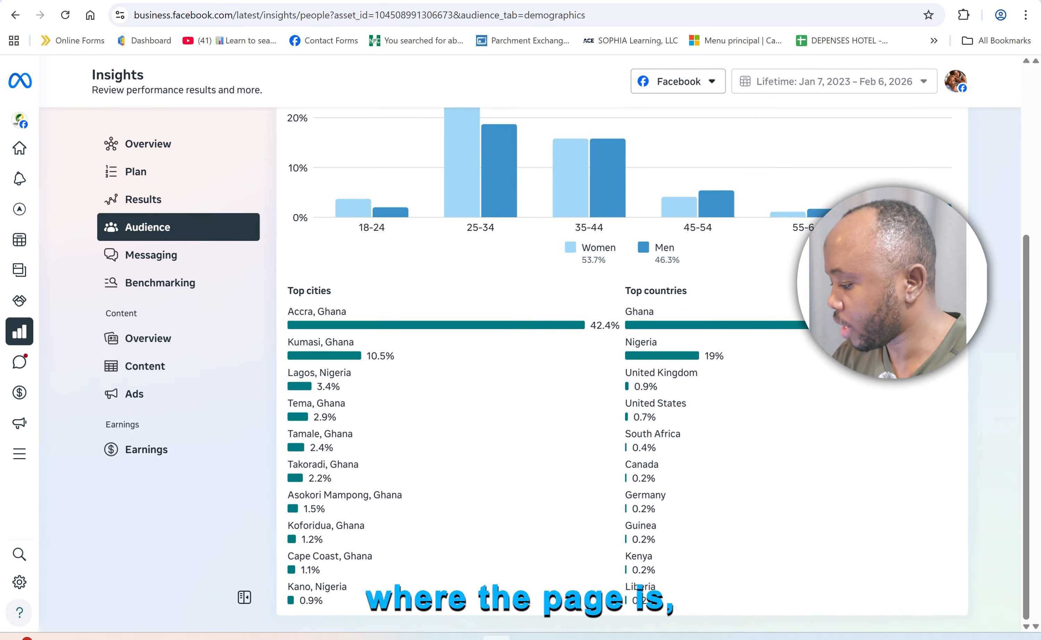
scroll(777, 440, up, 1)
scroll(778, 440, down, 1)
scroll(791, 440, up, 2)
scroll(825, 397, up, 3)
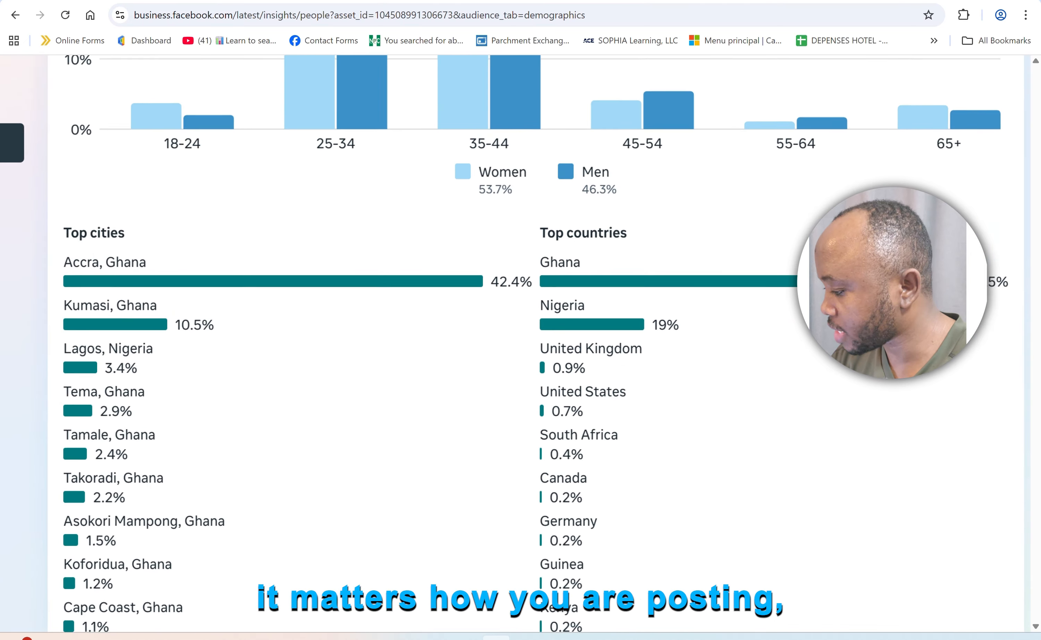
scroll(825, 398, left, 1)
scroll(825, 342, left, 2)
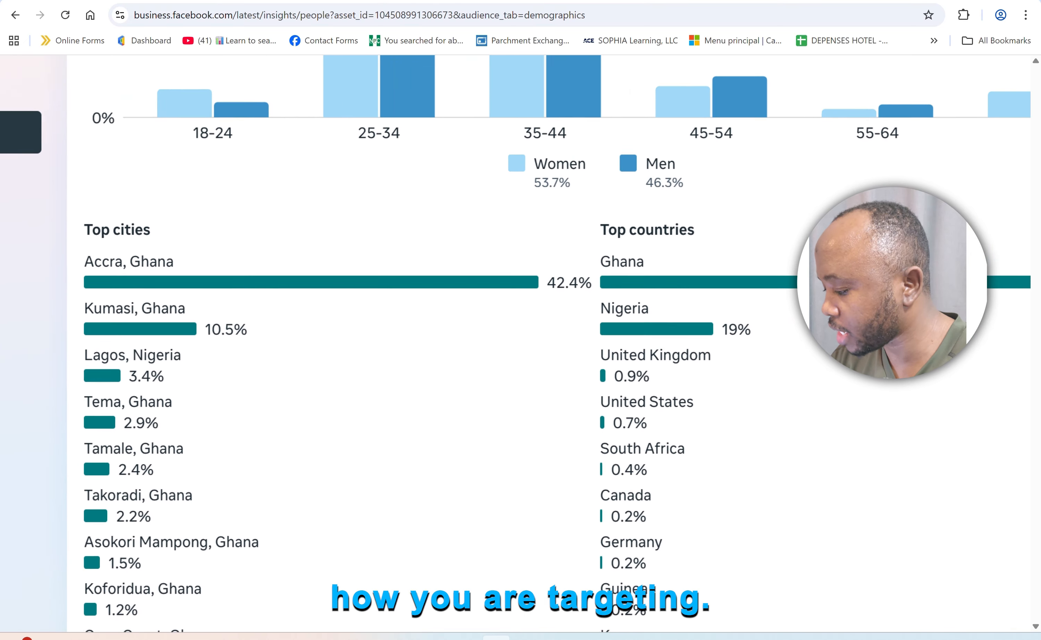
scroll(825, 342, up, 1)
scroll(697, 370, down, 4)
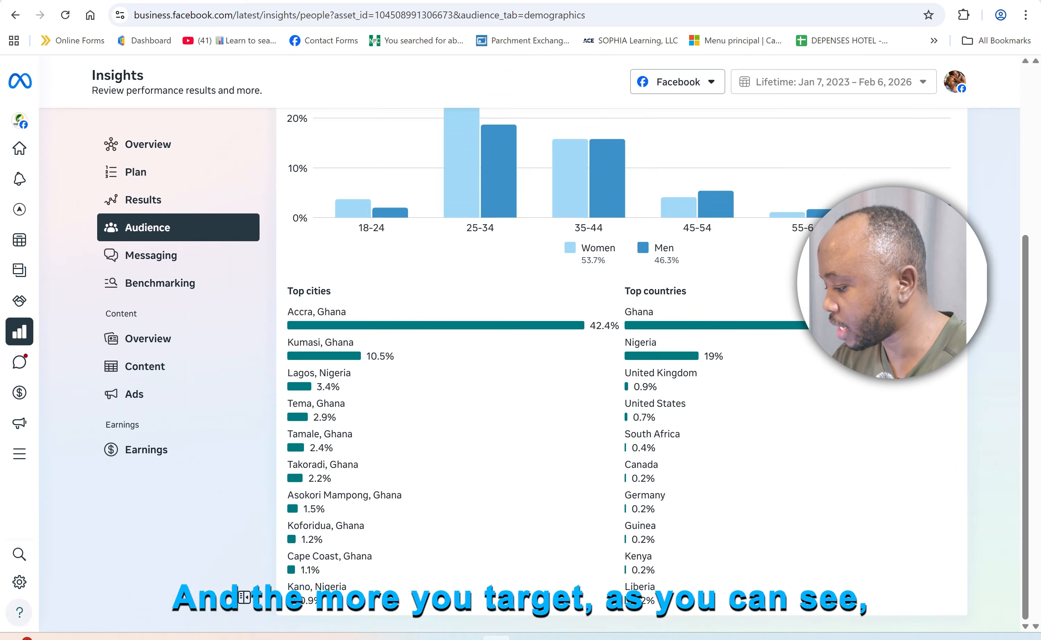
Step: Examine the top countries list up close, from Ghana and Nigeria to the United Kingdom, United States and South Africa
scroll(701, 327, up, 1)
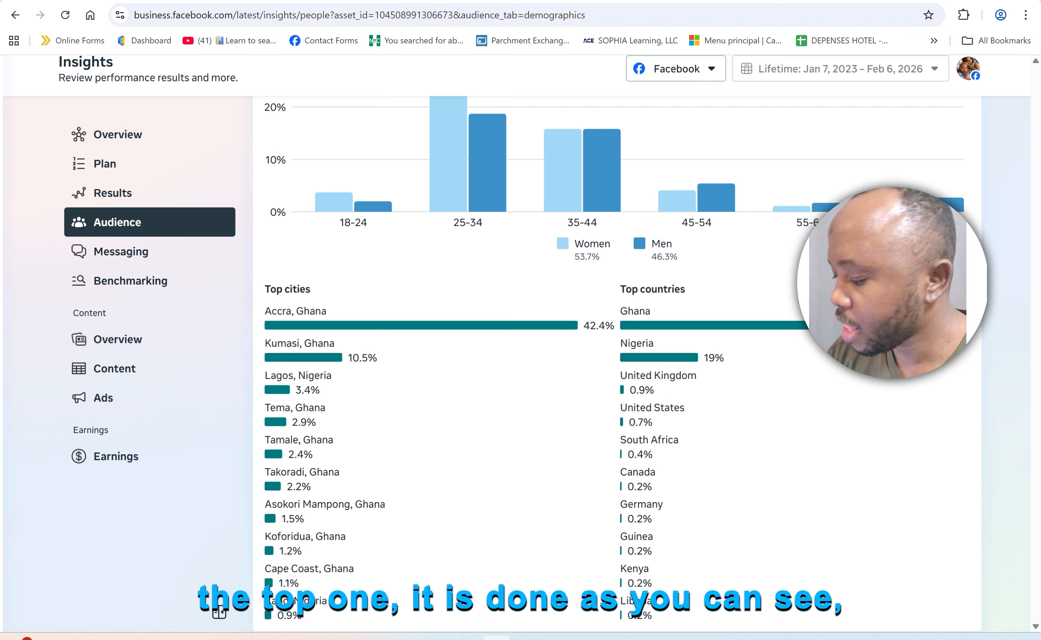
scroll(701, 326, up, 8)
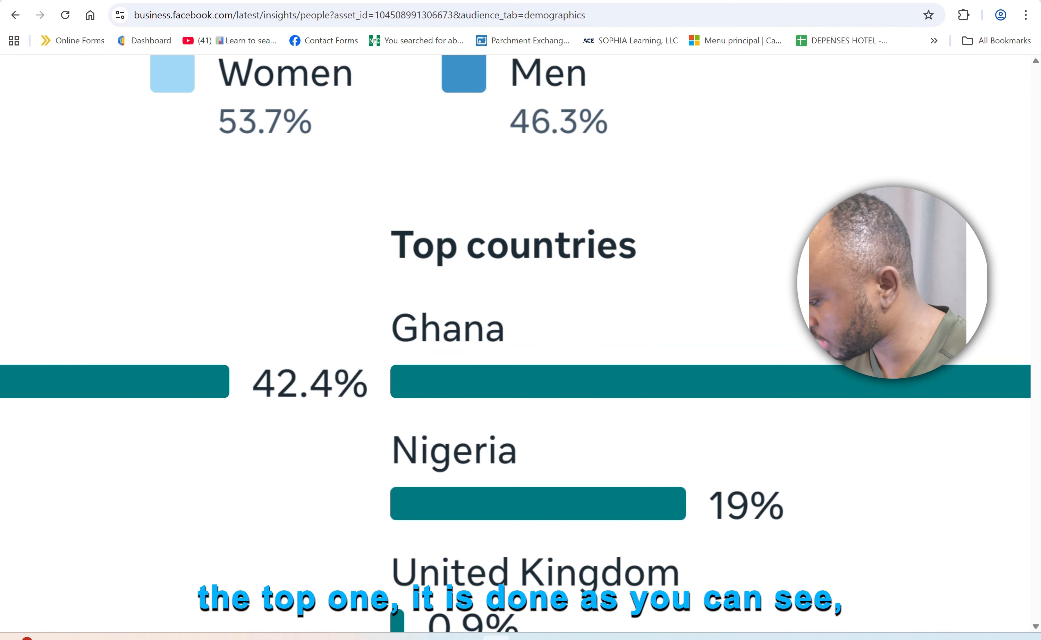
scroll(727, 269, down, 6)
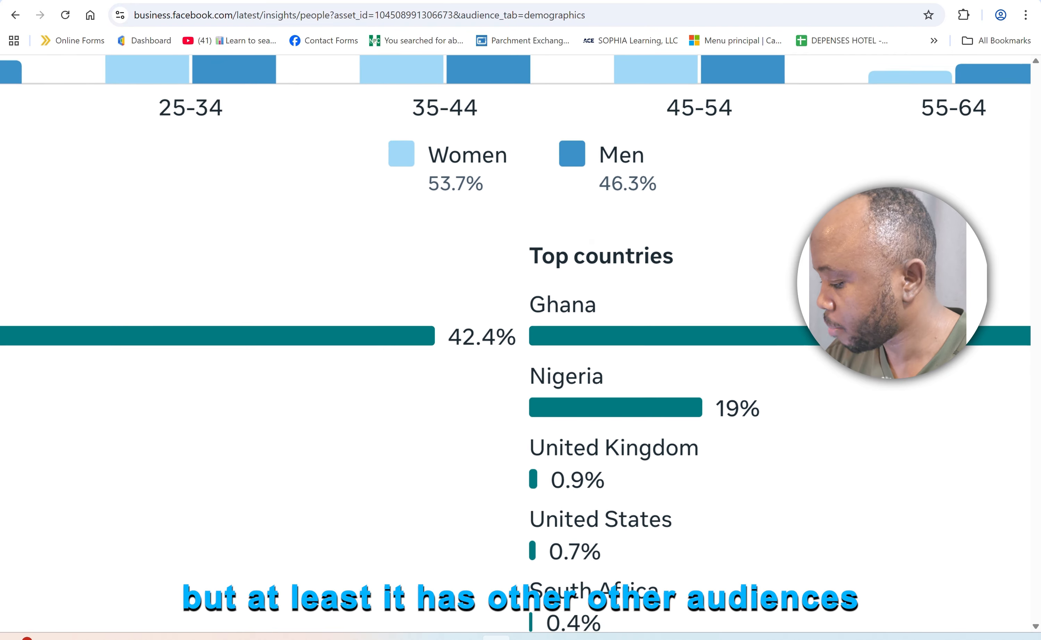
scroll(705, 299, down, 5)
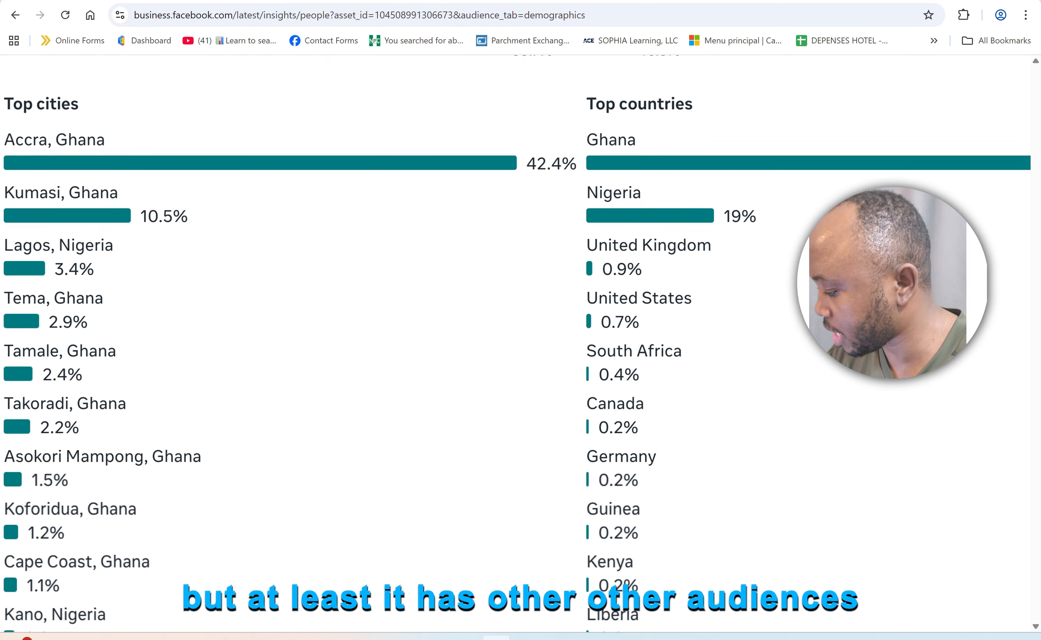
scroll(760, 175, up, 6)
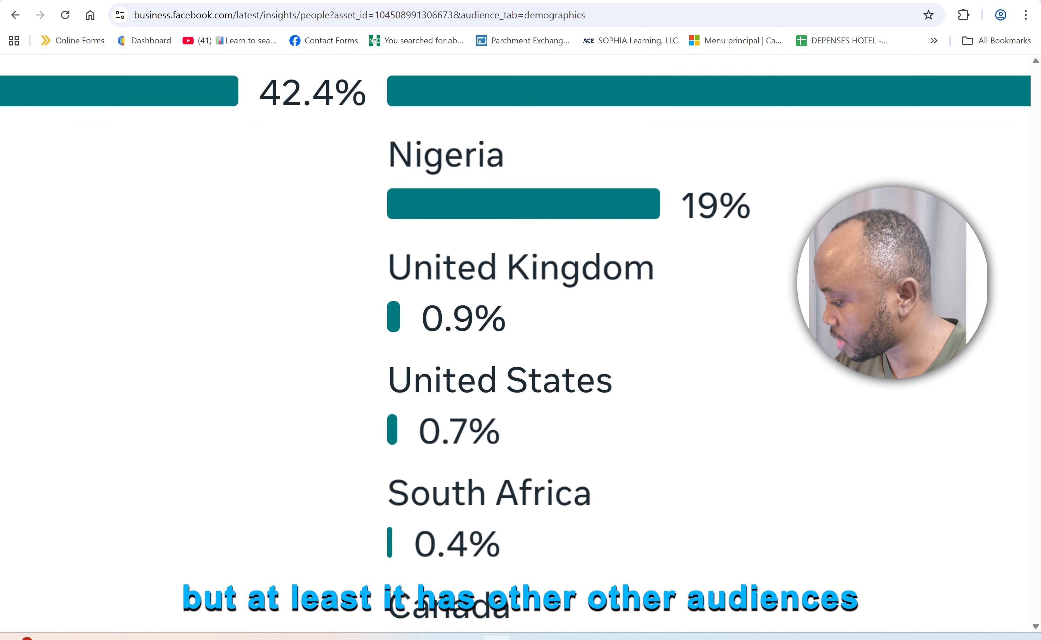
scroll(769, 179, down, 1)
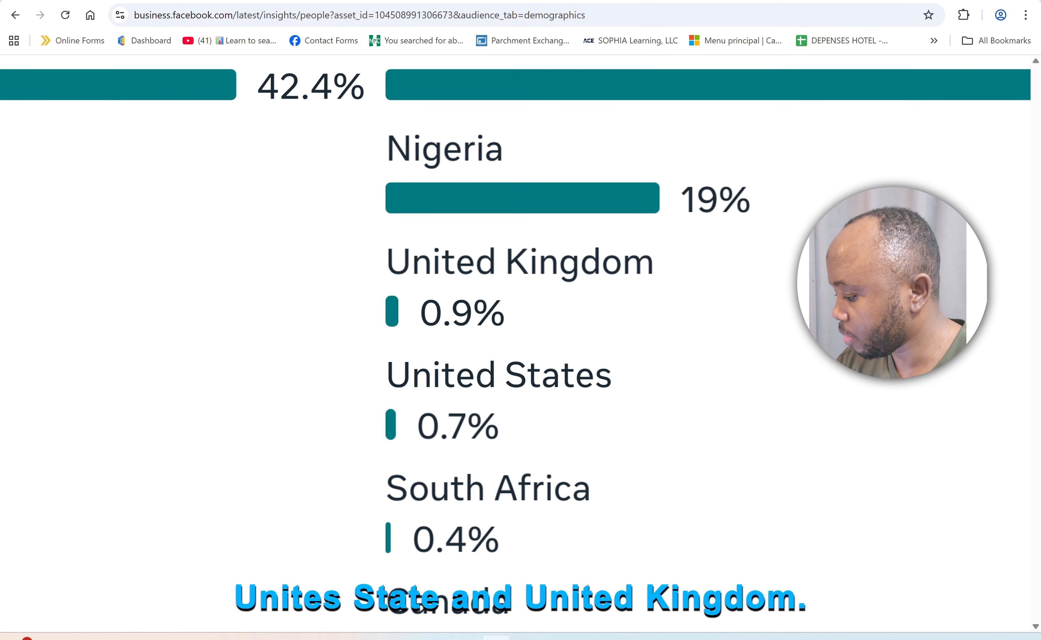
scroll(513, 342, down, 6)
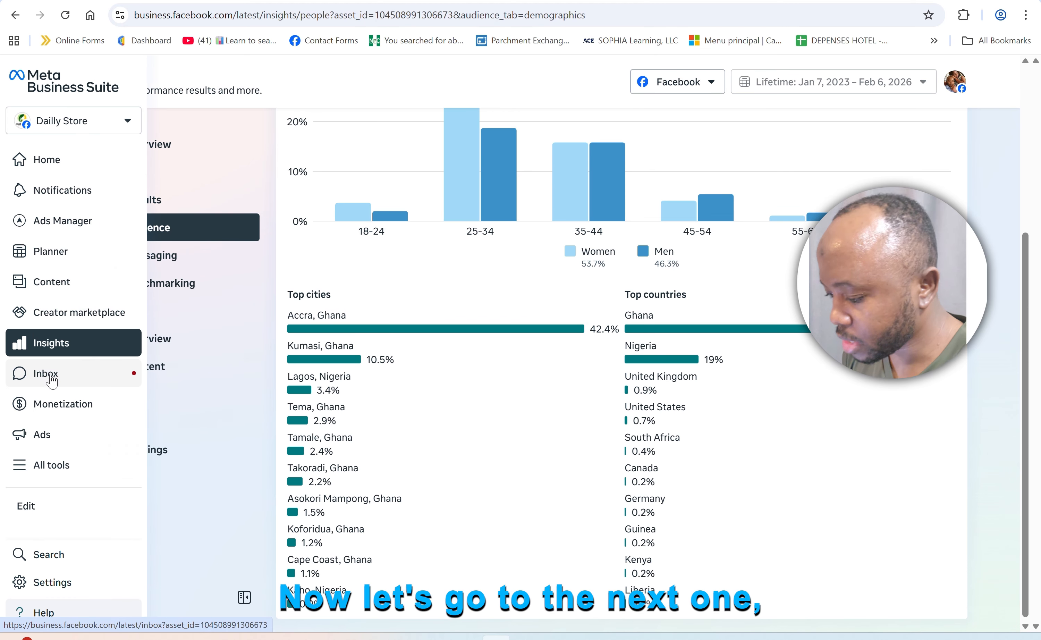
Step: Open the page's Inbox and look through the conversations listed under all messages
click(47, 374)
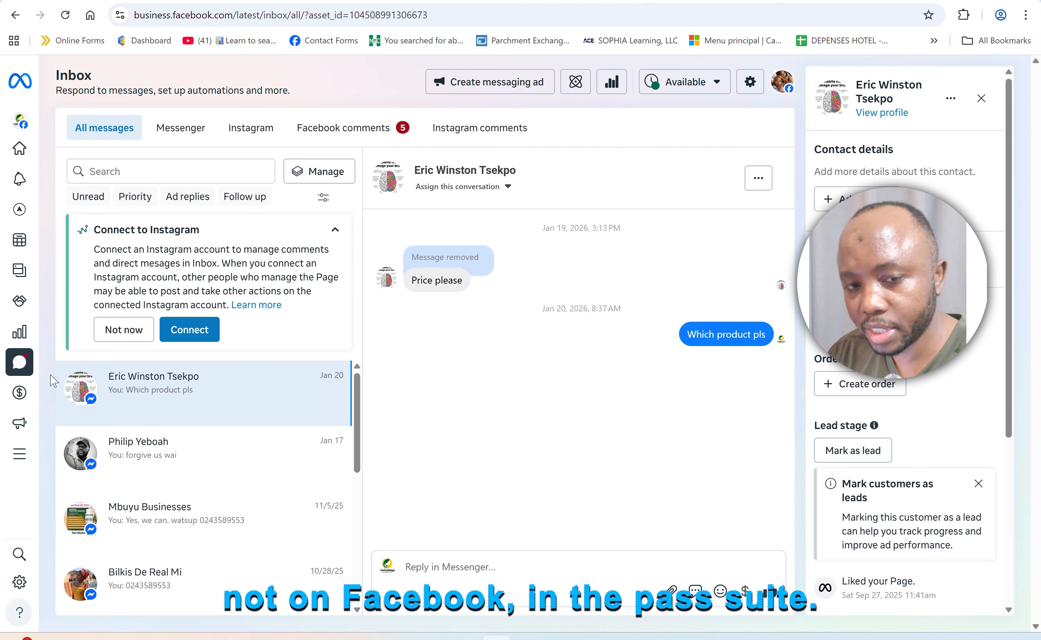
scroll(205, 410, down, 2)
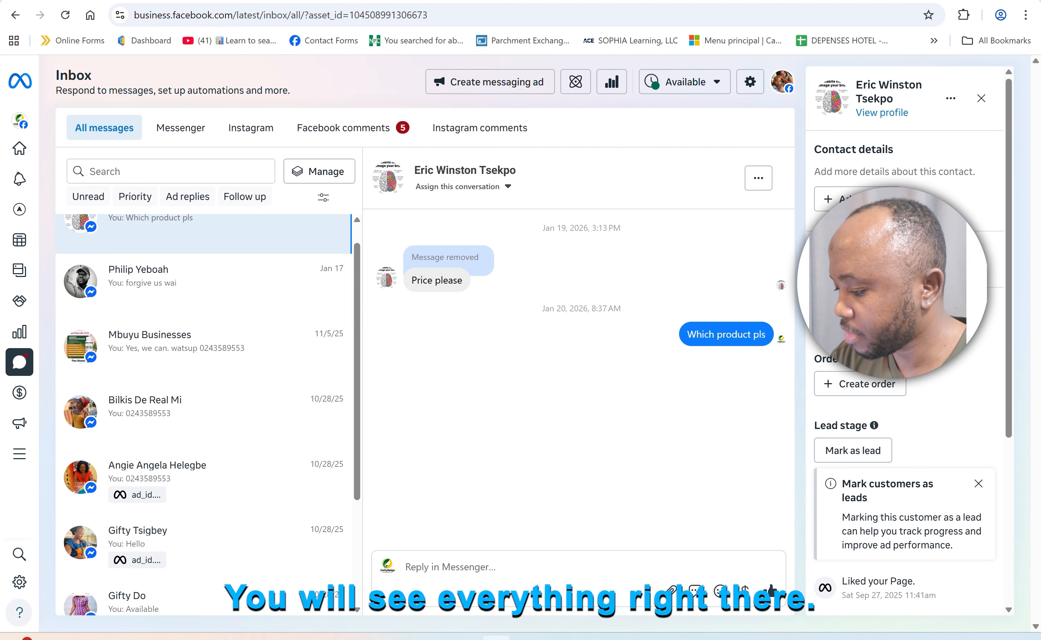
scroll(205, 385, down, 3)
scroll(205, 384, up, 4)
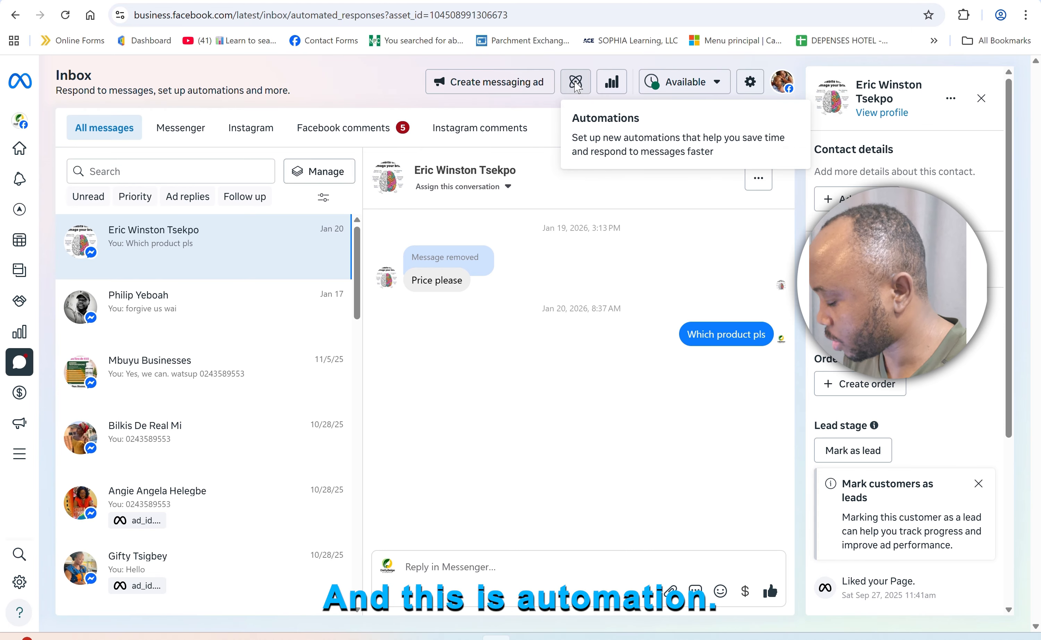
Step: Open the Inbox automations, start creating an automation, and review the templates for greeting people, sharing information and organizing messages
click(576, 85)
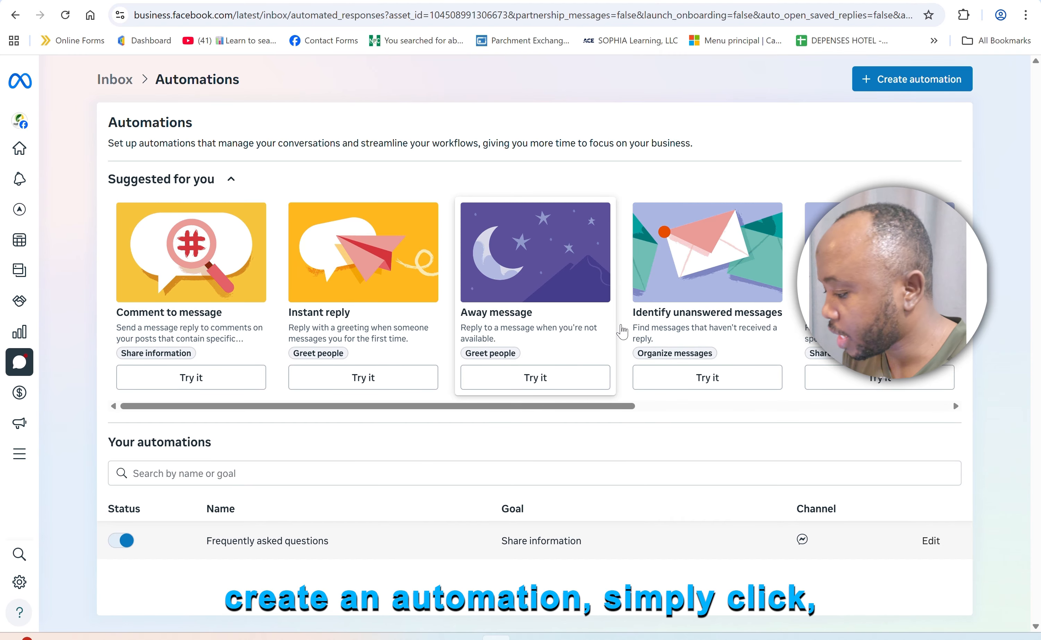
click(902, 81)
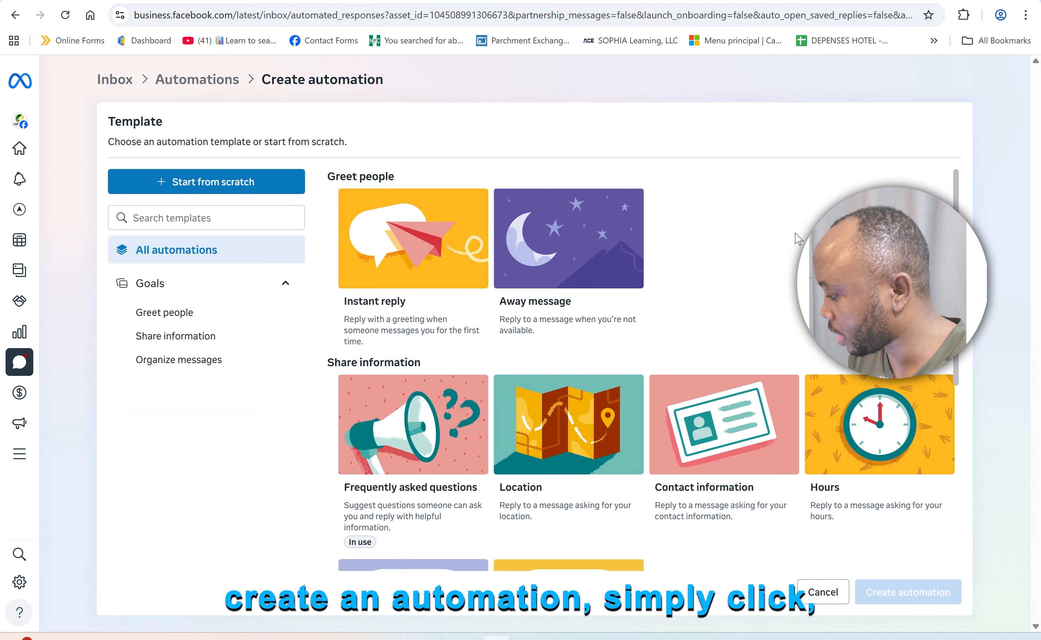
scroll(834, 156, down, 5)
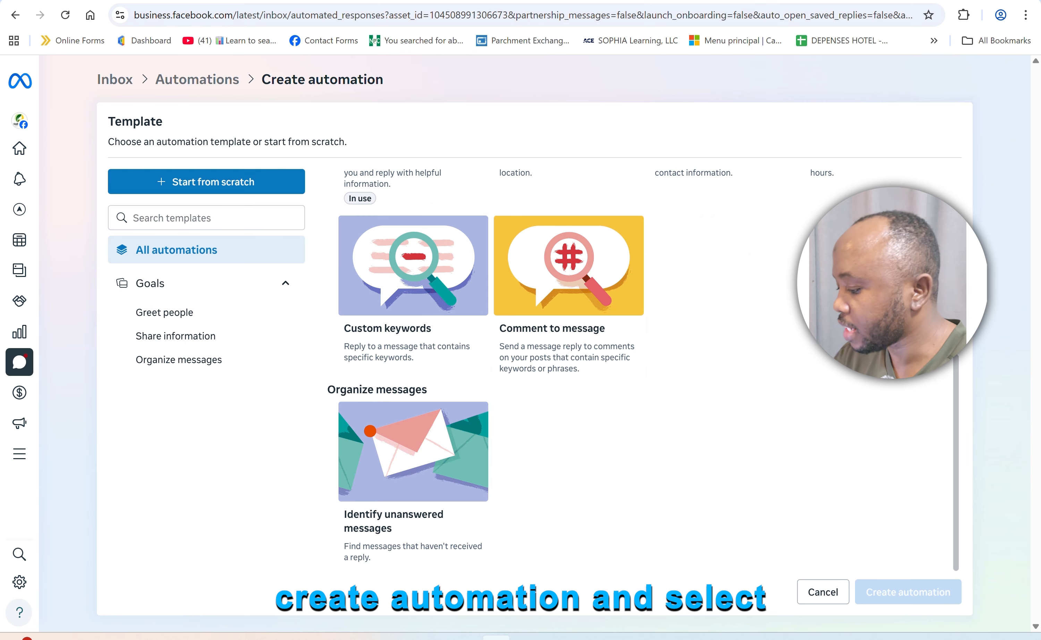
scroll(568, 367, up, 4)
scroll(778, 291, up, 2)
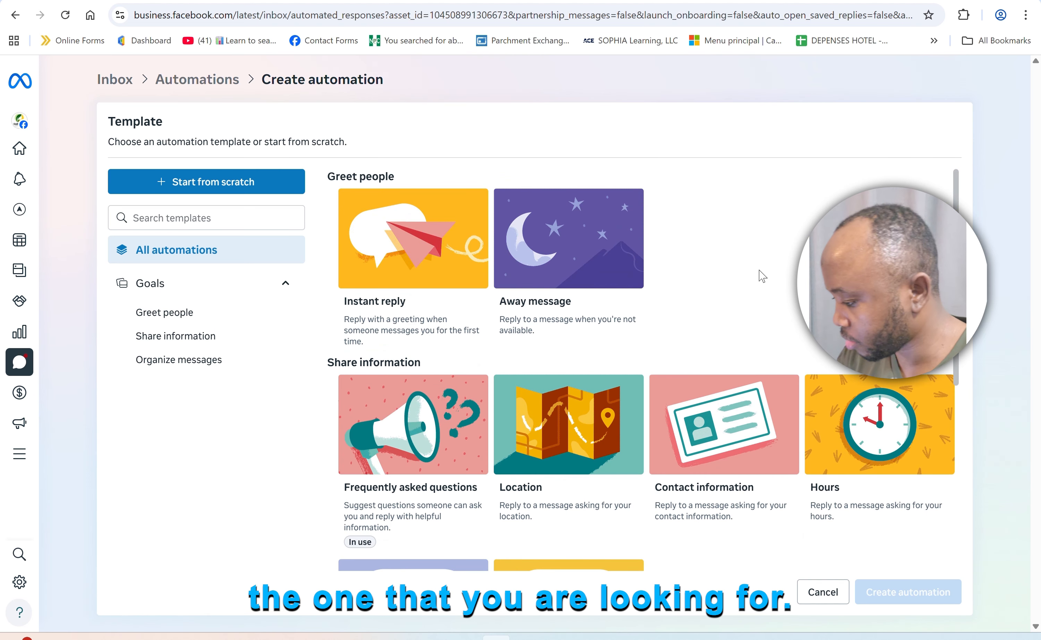
scroll(760, 274, down, 3)
scroll(760, 274, up, 3)
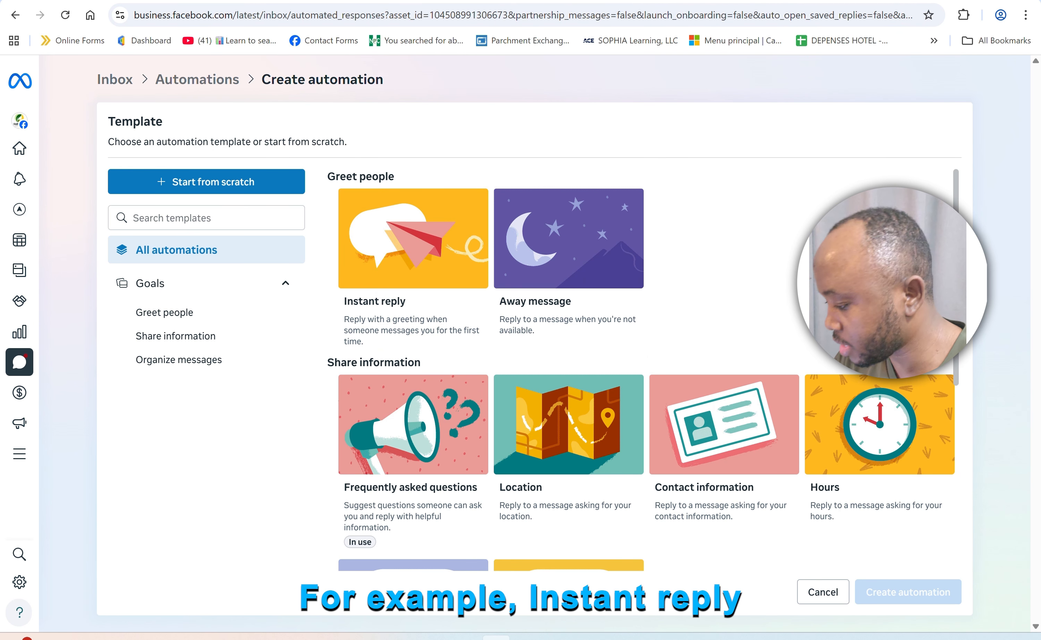
scroll(643, 369, down, 3)
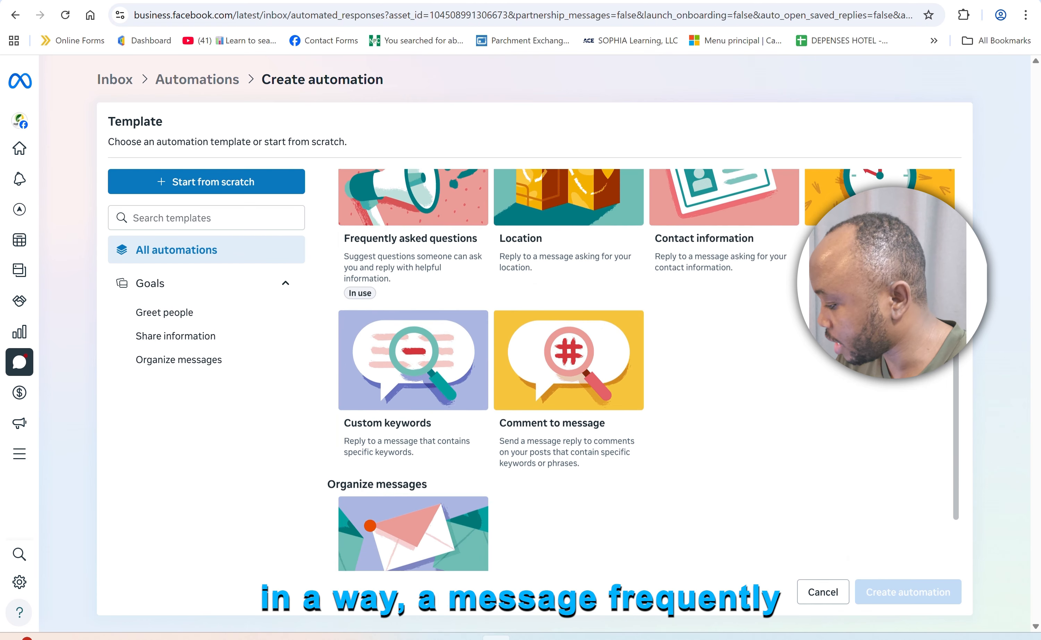
scroll(643, 369, down, 2)
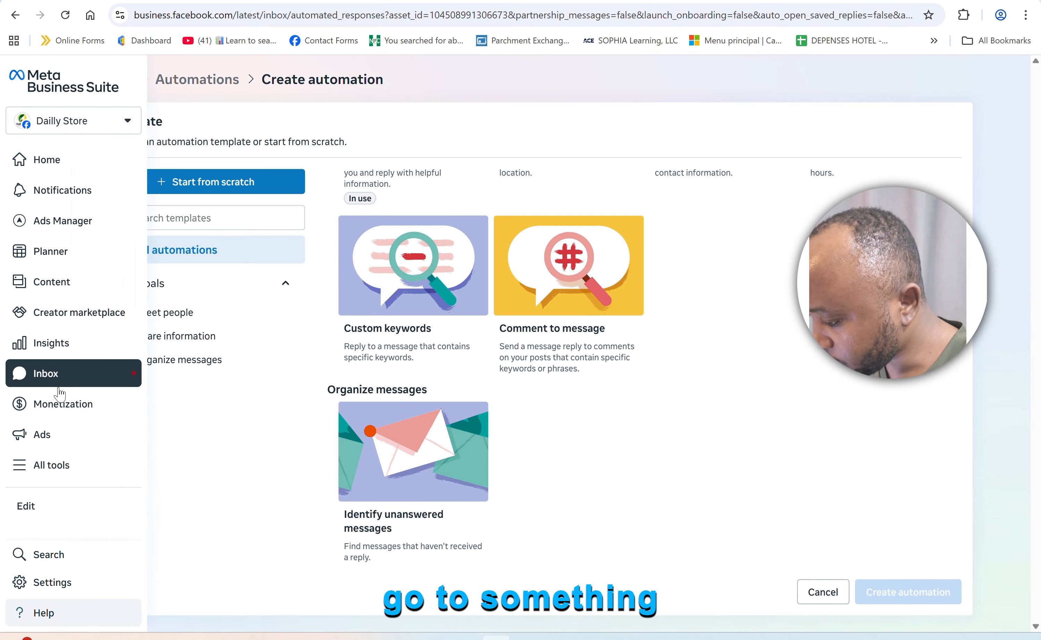
Step: Open the Monetization overview and view the Dailly Store page's eligibility details
click(62, 406)
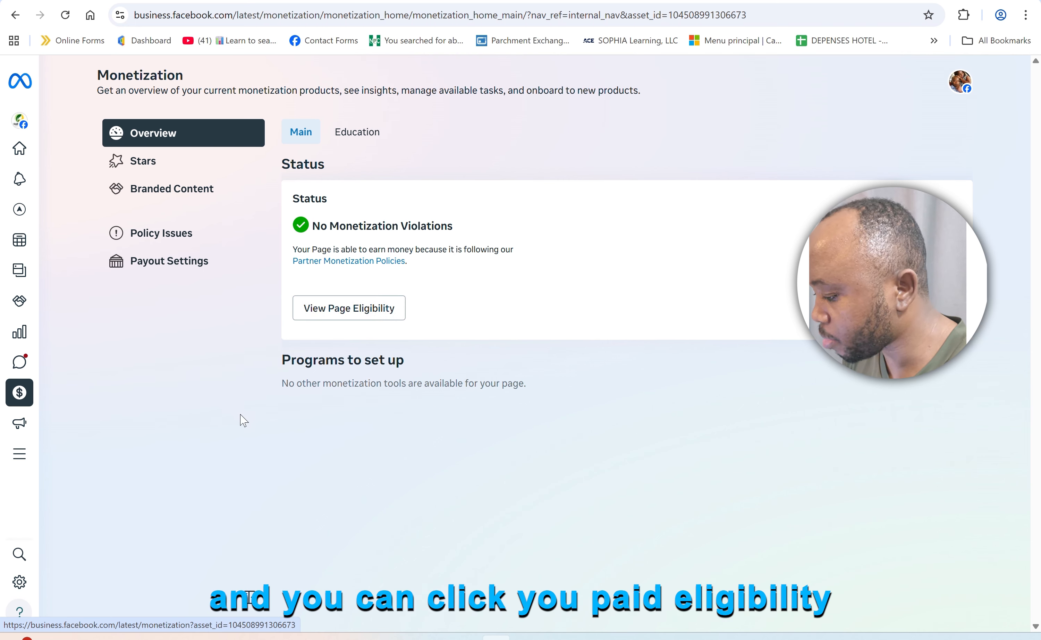
click(321, 315)
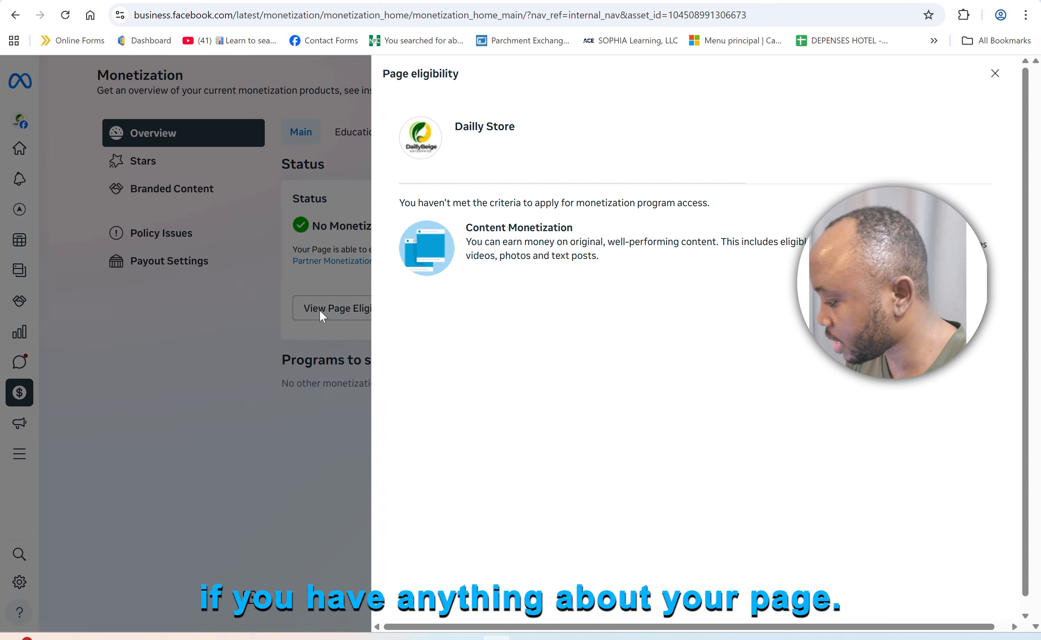
scroll(696, 333, right, 1)
scroll(697, 333, down, 1)
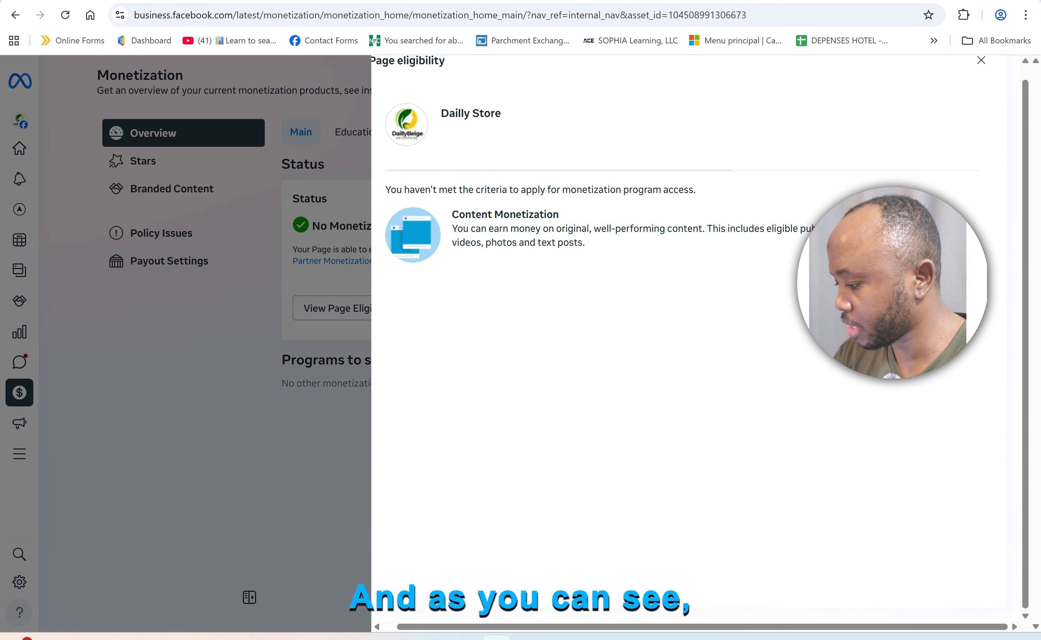
scroll(696, 333, up, 1)
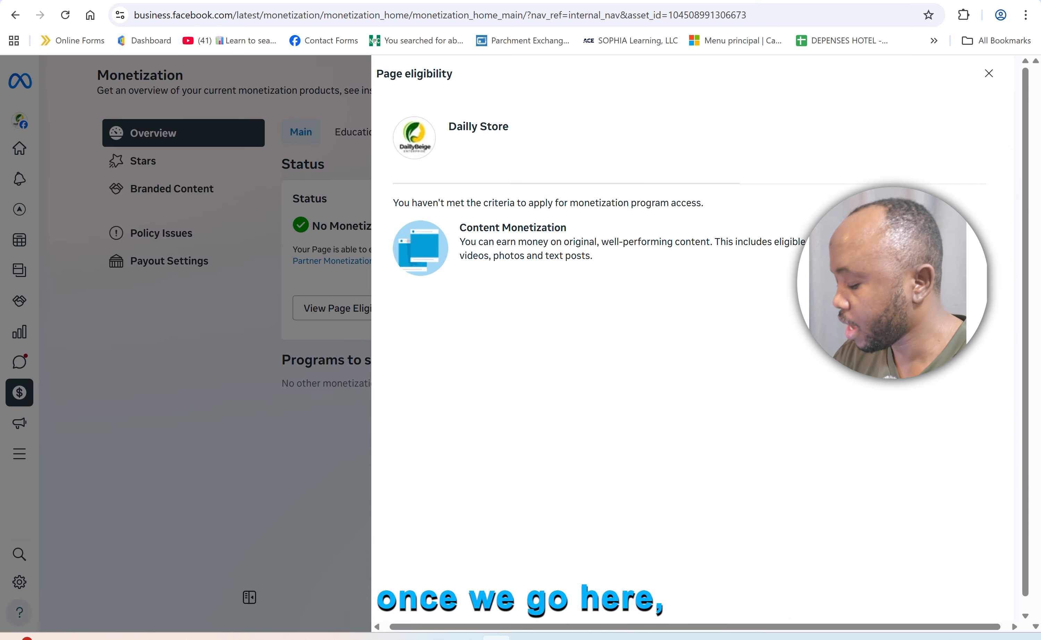
Step: Examine the Content Monetization program's description and status up close, and close the page eligibility details
double_click(534, 256)
scroll(696, 333, right, 1)
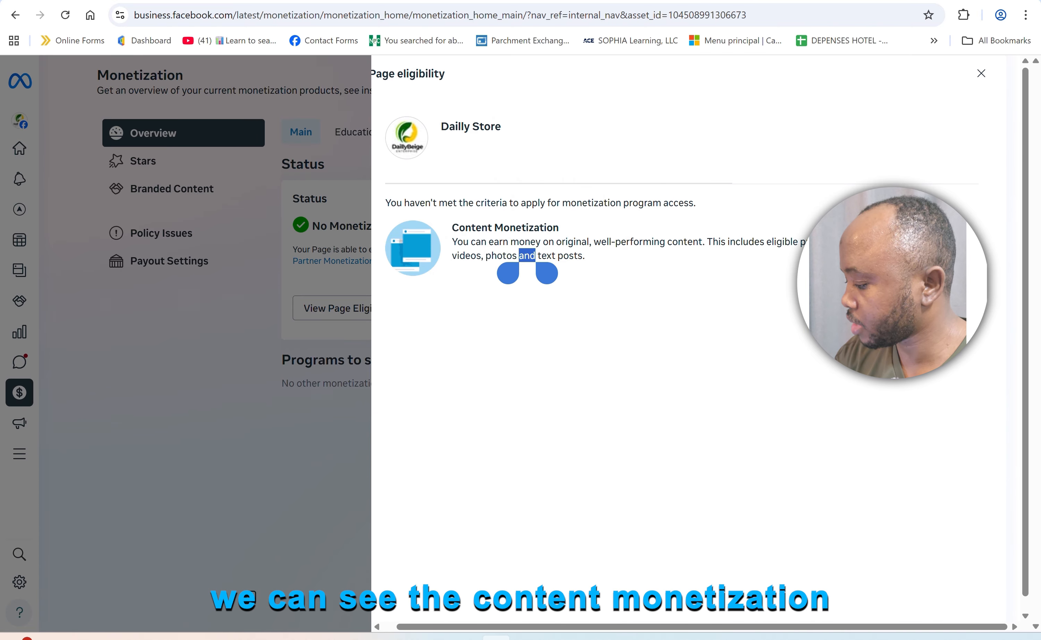
click(555, 307)
scroll(833, 255, up, 5)
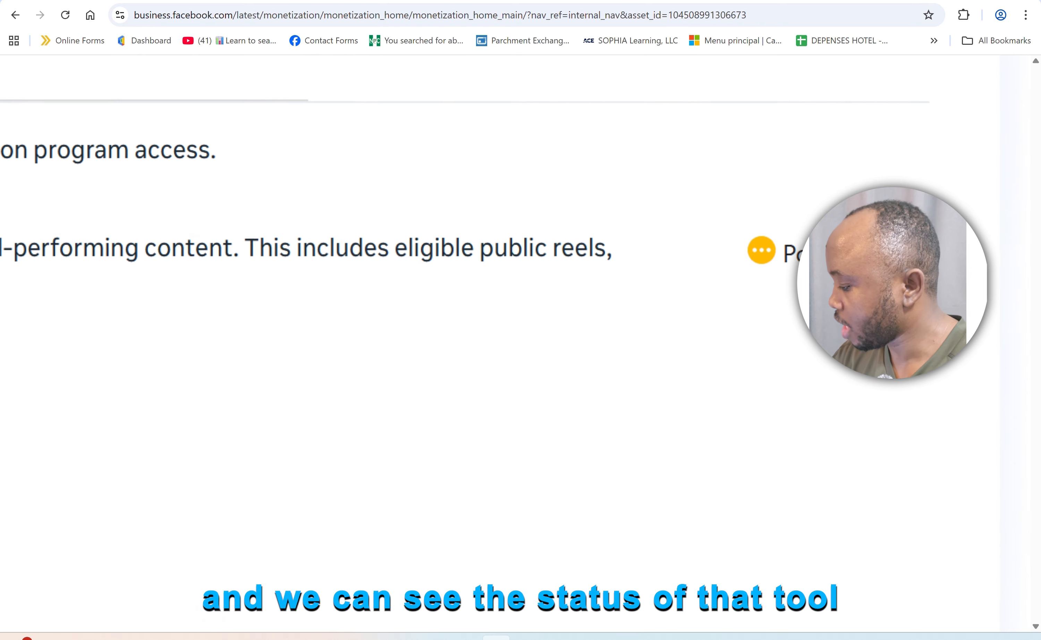
scroll(521, 342, down, 5)
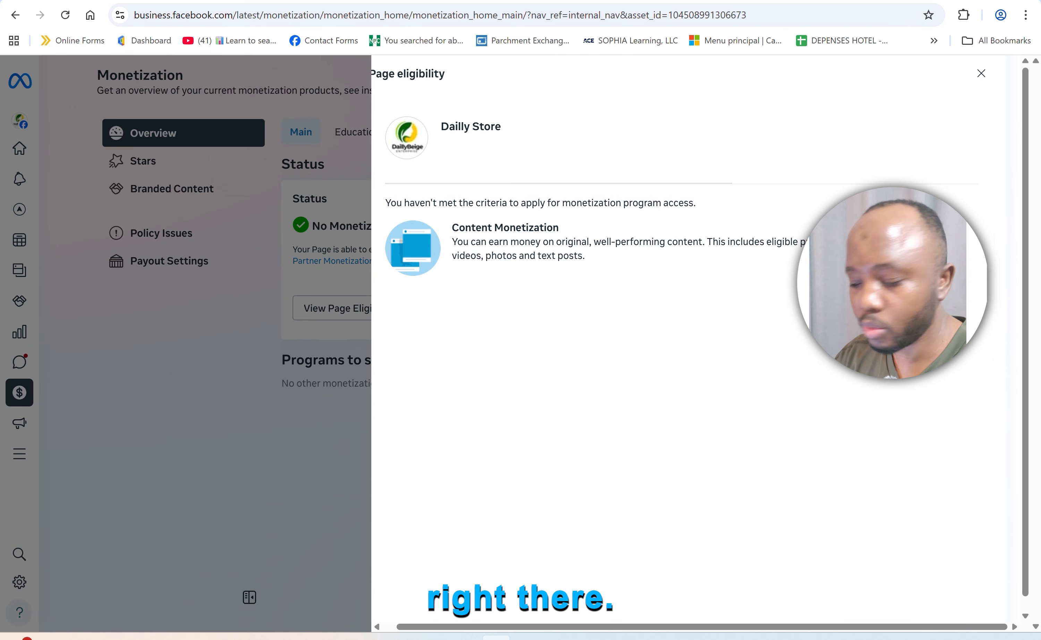
click(980, 72)
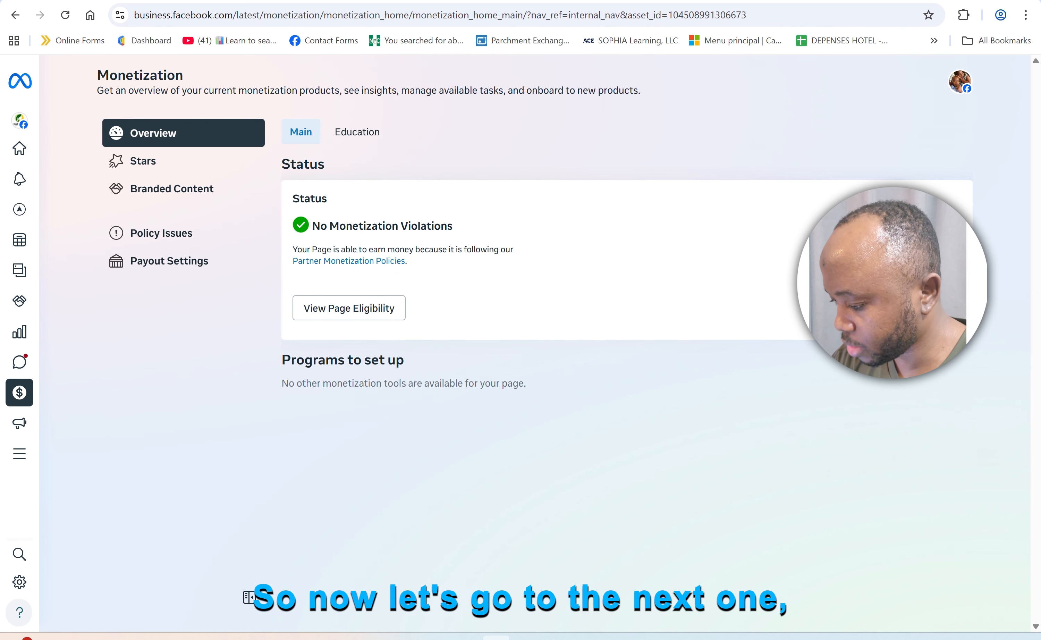
Step: Open the Ads summary for the page and start creating a new ad
mouse_move(25, 425)
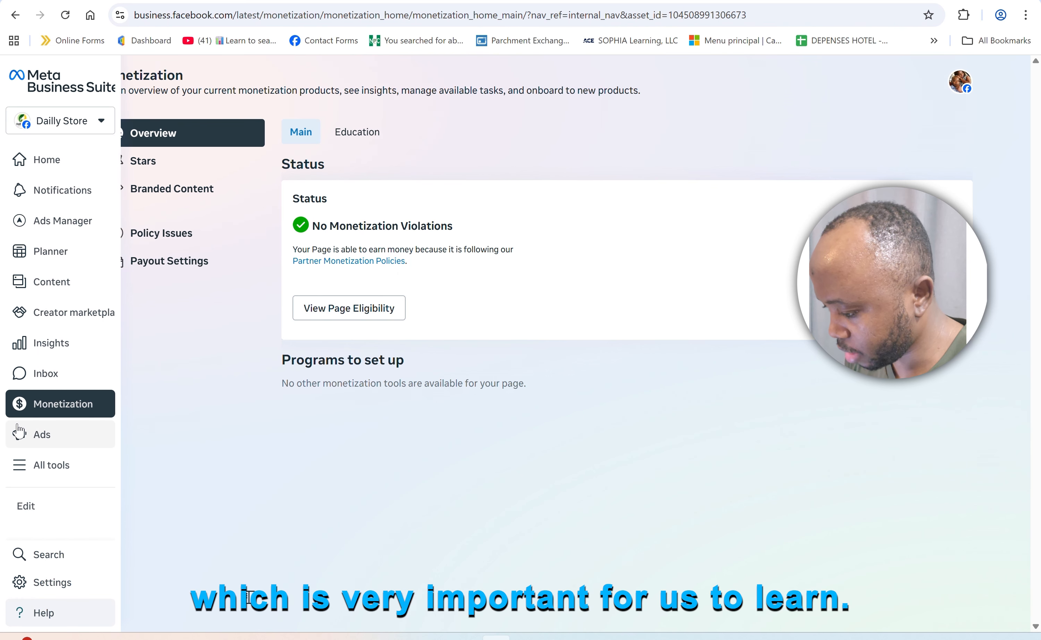
click(46, 443)
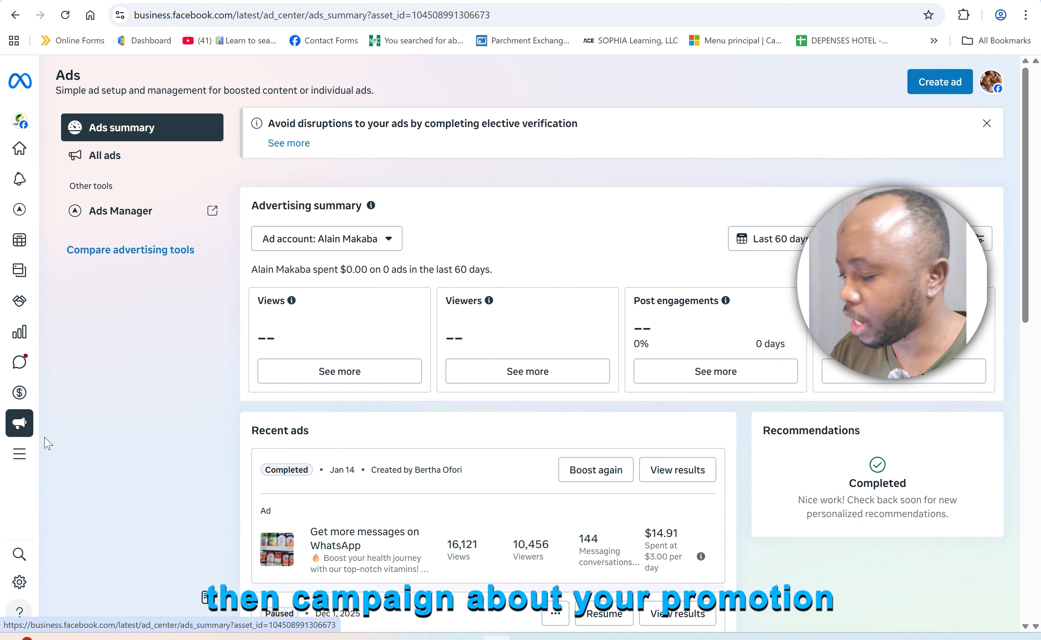
click(936, 89)
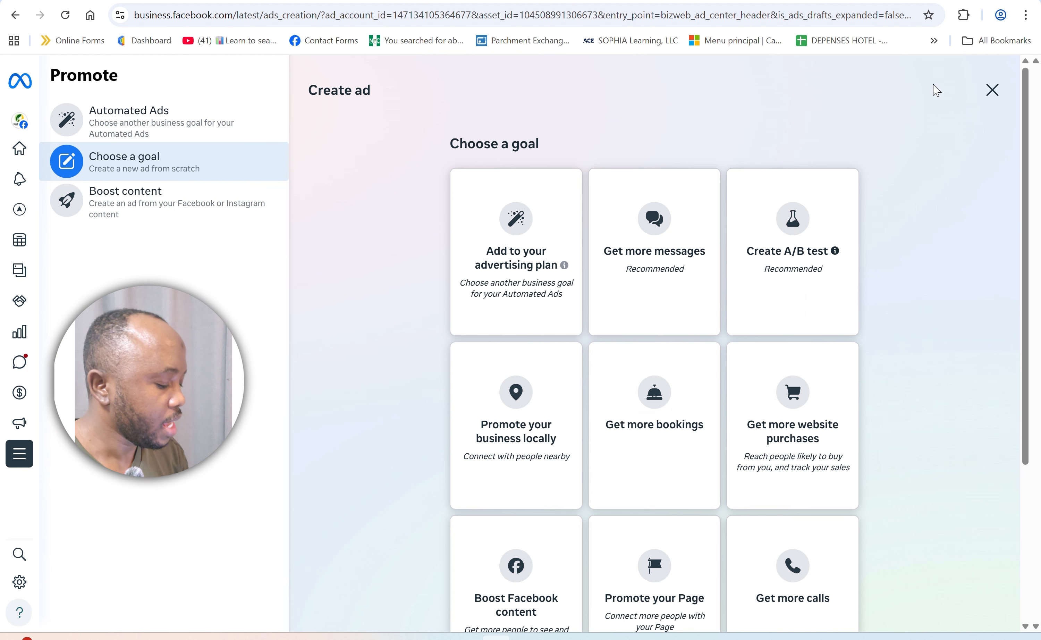
Step: Examine the goals offered for a new ad, from getting more messages to promoting the Page and getting more calls
scroll(654, 342, down, 4)
scroll(654, 342, up, 3)
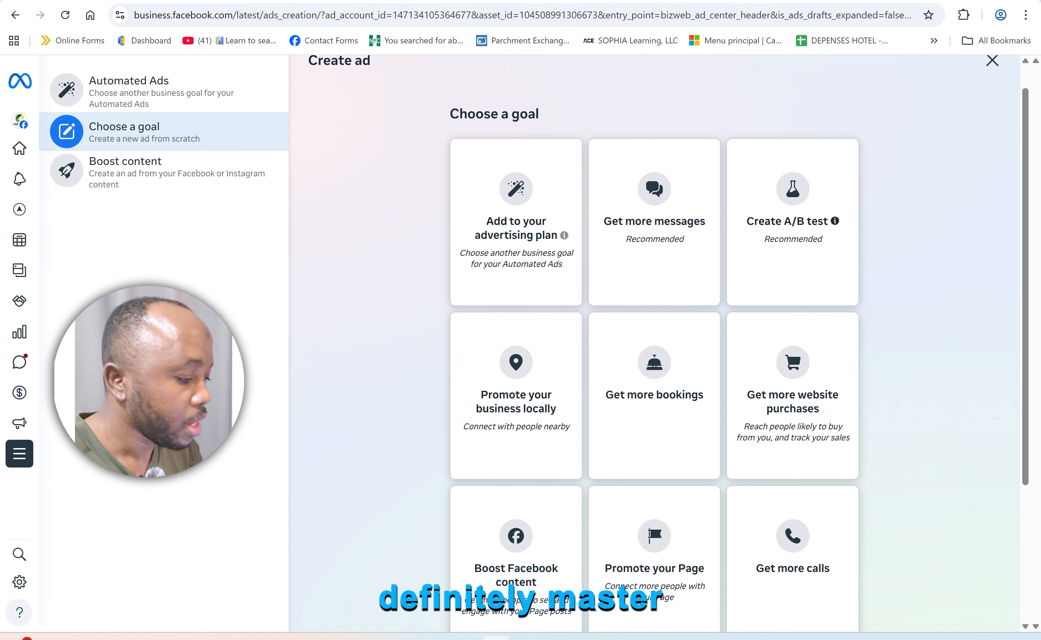
scroll(792, 385, down, 1)
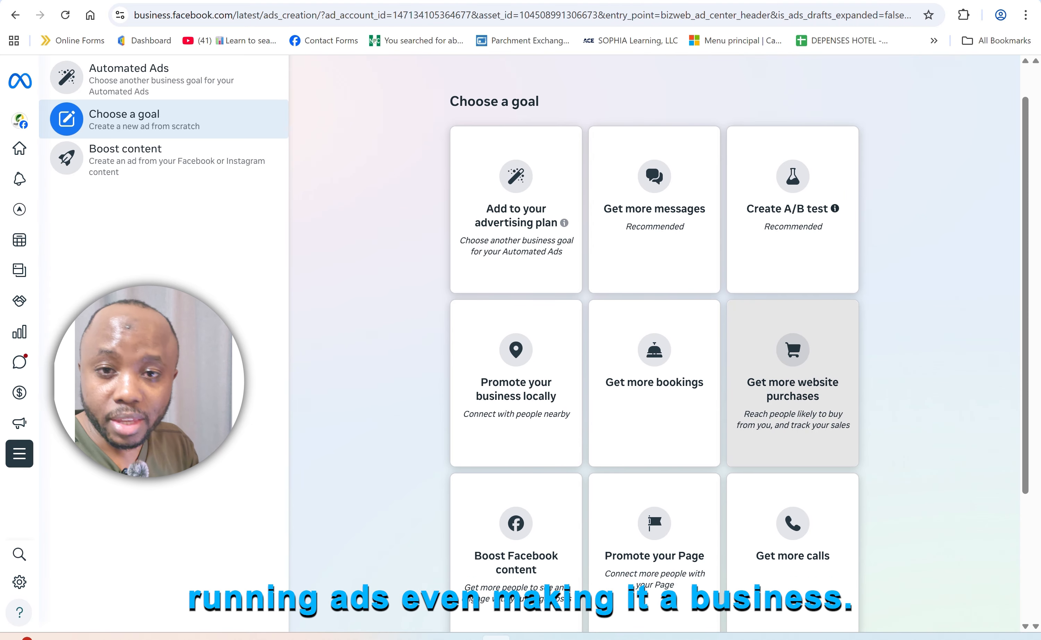
scroll(654, 342, down, 2)
scroll(653, 342, up, 2)
scroll(653, 341, down, 1)
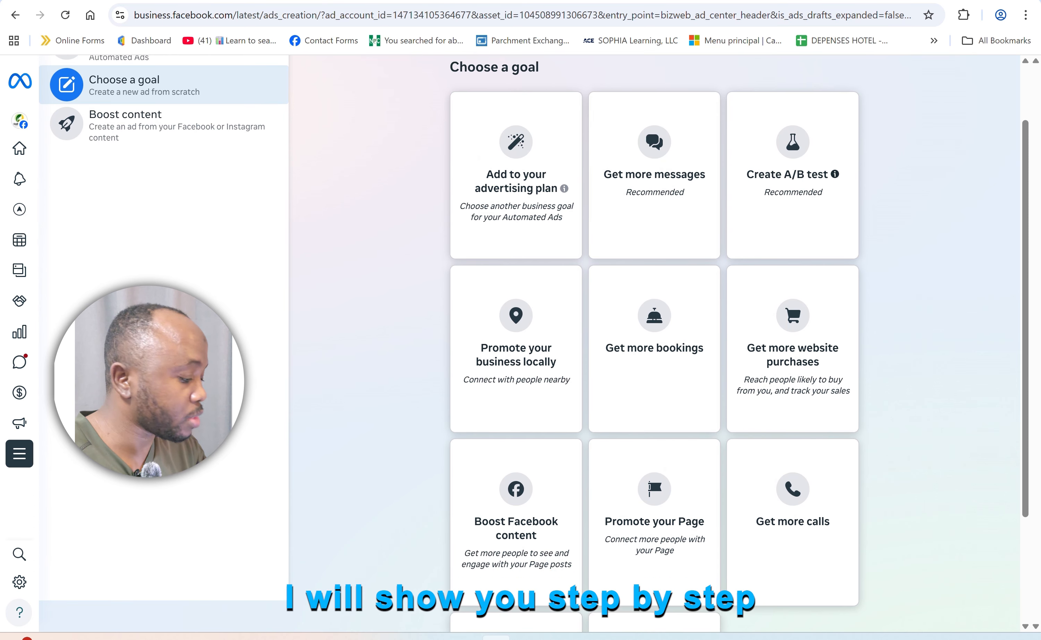
scroll(654, 341, down, 3)
scroll(654, 342, up, 4)
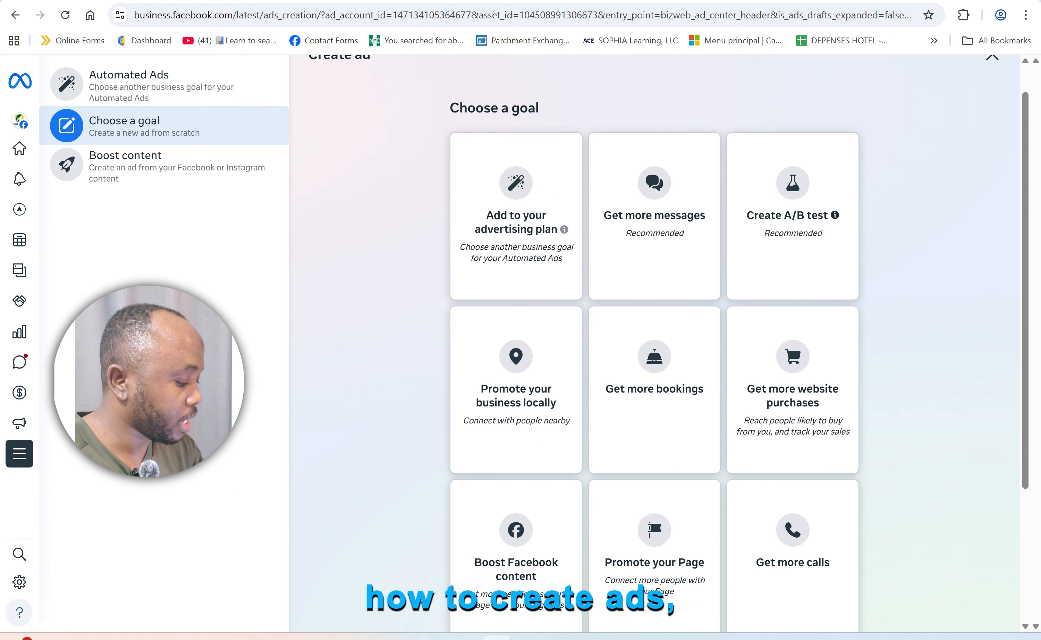
scroll(654, 342, down, 4)
scroll(653, 341, up, 4)
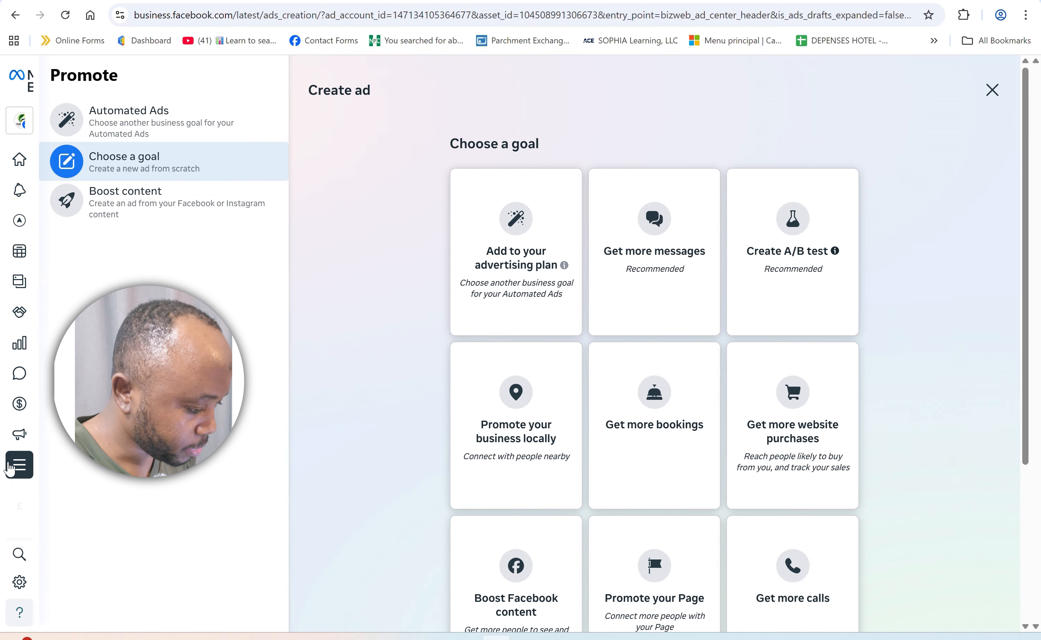
mouse_move(87, 479)
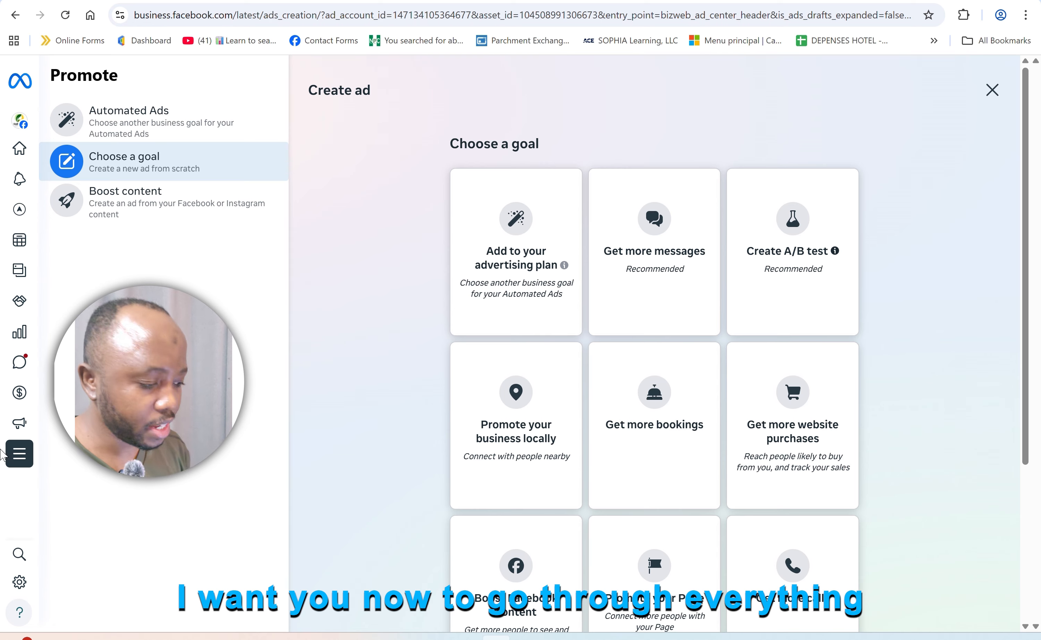
click(37, 465)
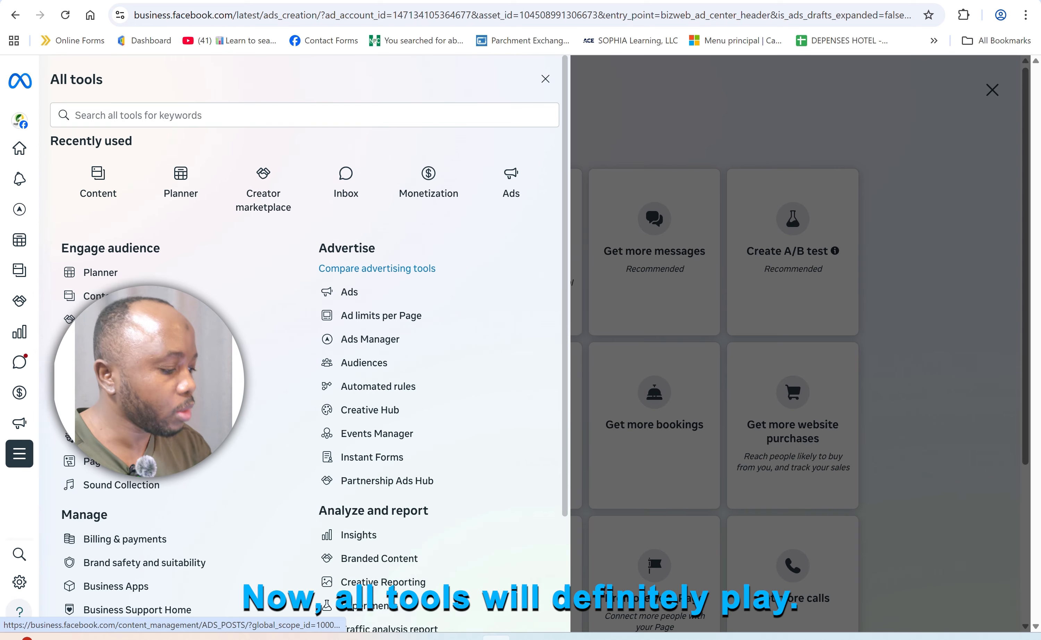
click(104, 462)
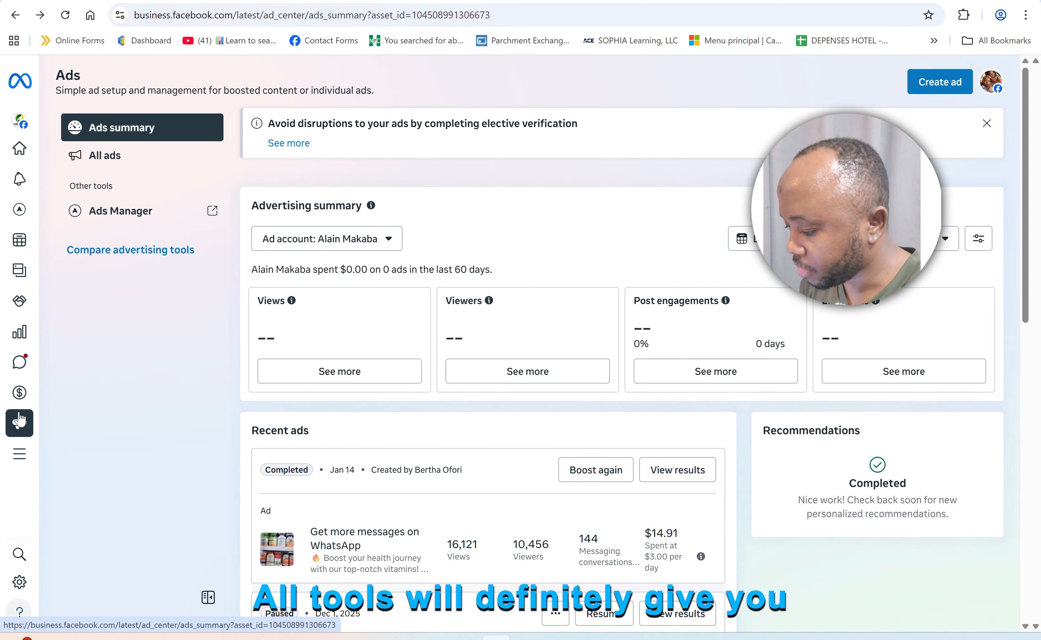
Step: Open the full list of tools and examine its Engage audience, Manage, Advertise, and Analyze and report groups at enlarged size
mouse_move(45, 437)
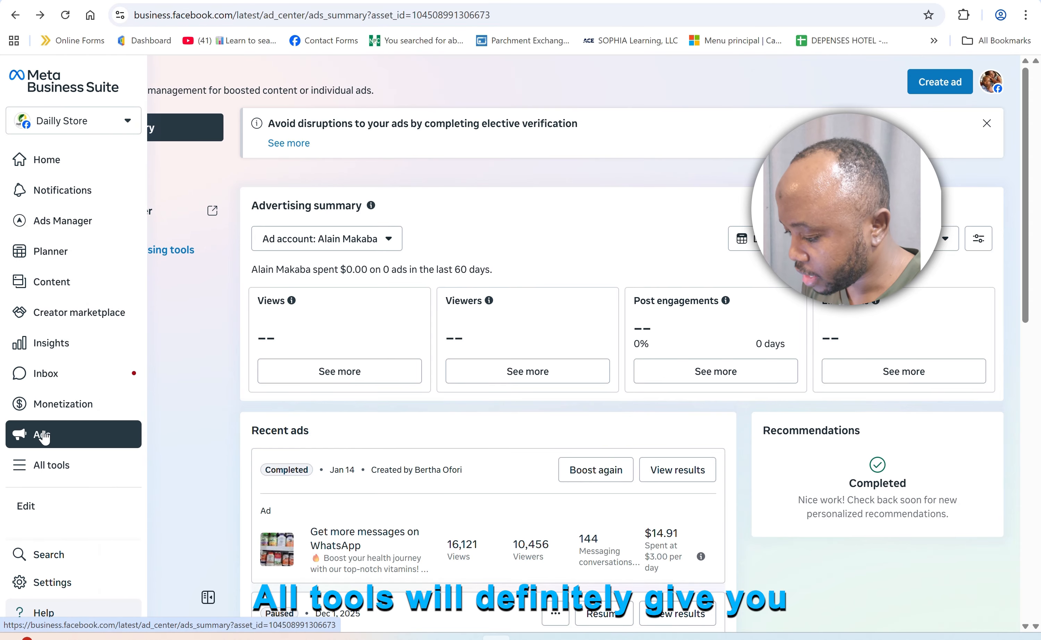
click(47, 464)
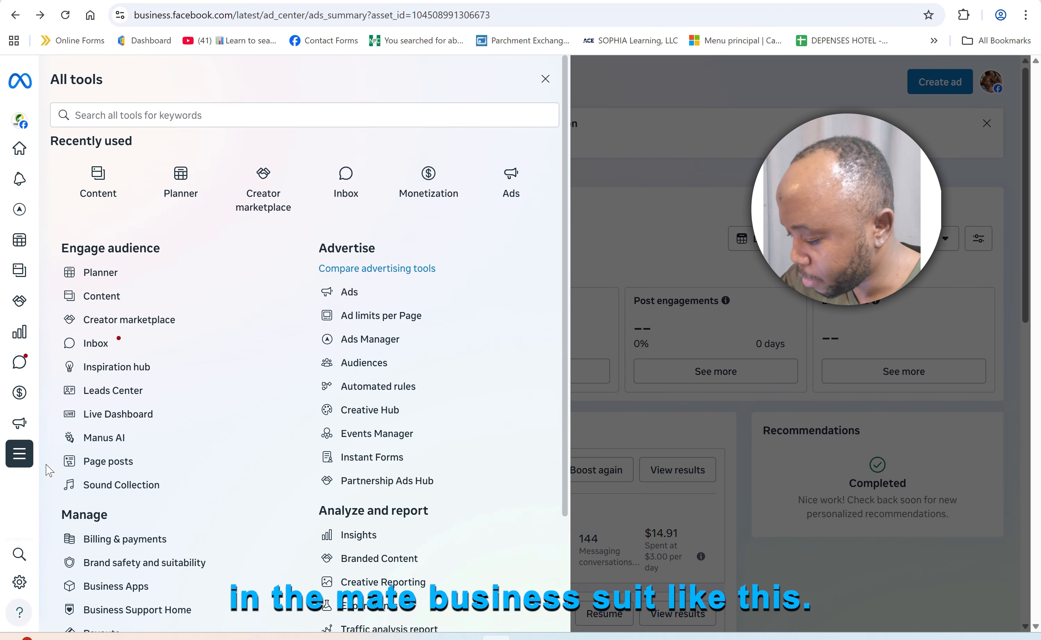
scroll(299, 342, down, 3)
scroll(299, 342, up, 4)
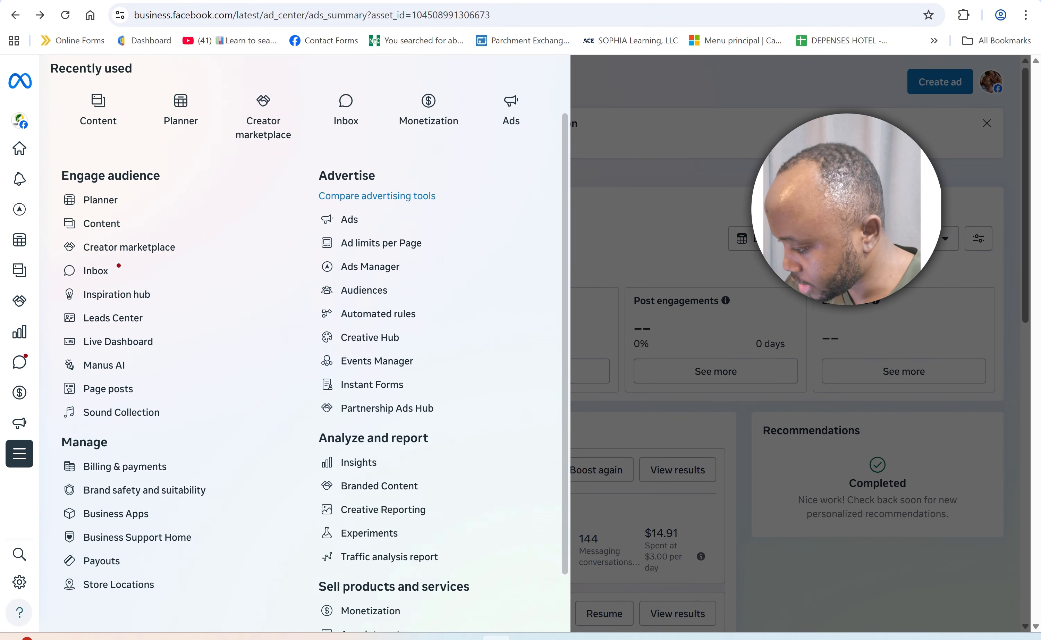
scroll(300, 341, down, 2)
key(ctrl+plus)
key(ctrl+plus)
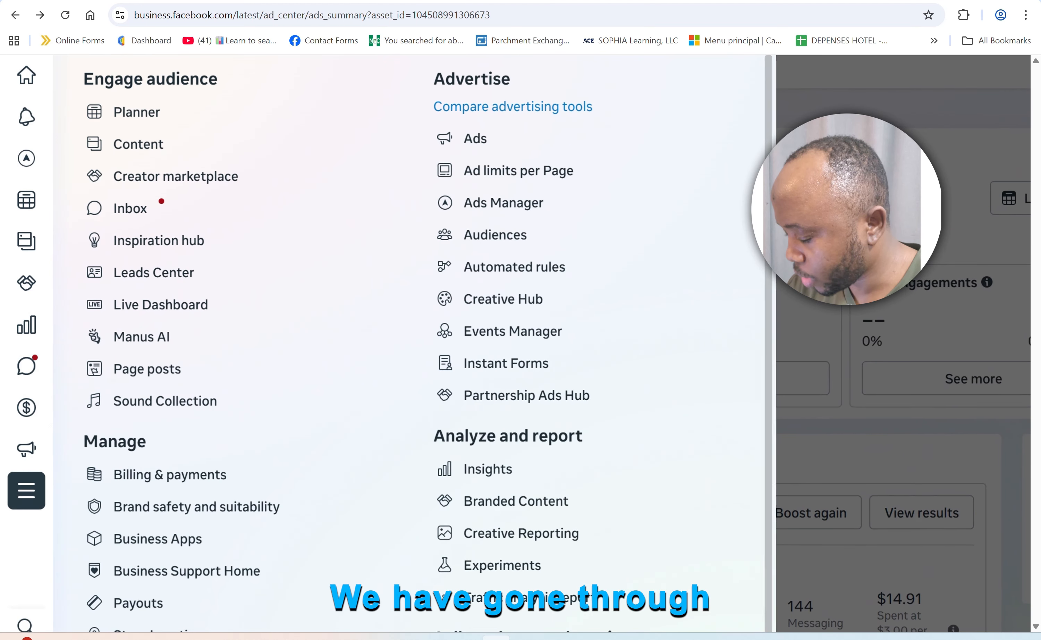
scroll(347, 393, up, 1)
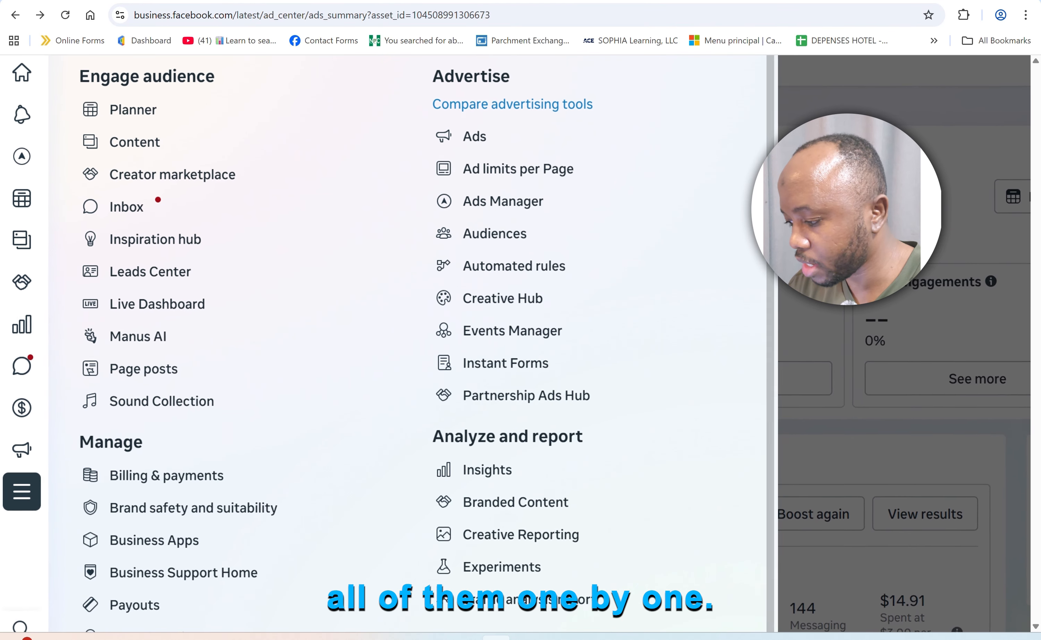
scroll(346, 392, down, 1)
scroll(346, 376, down, 2)
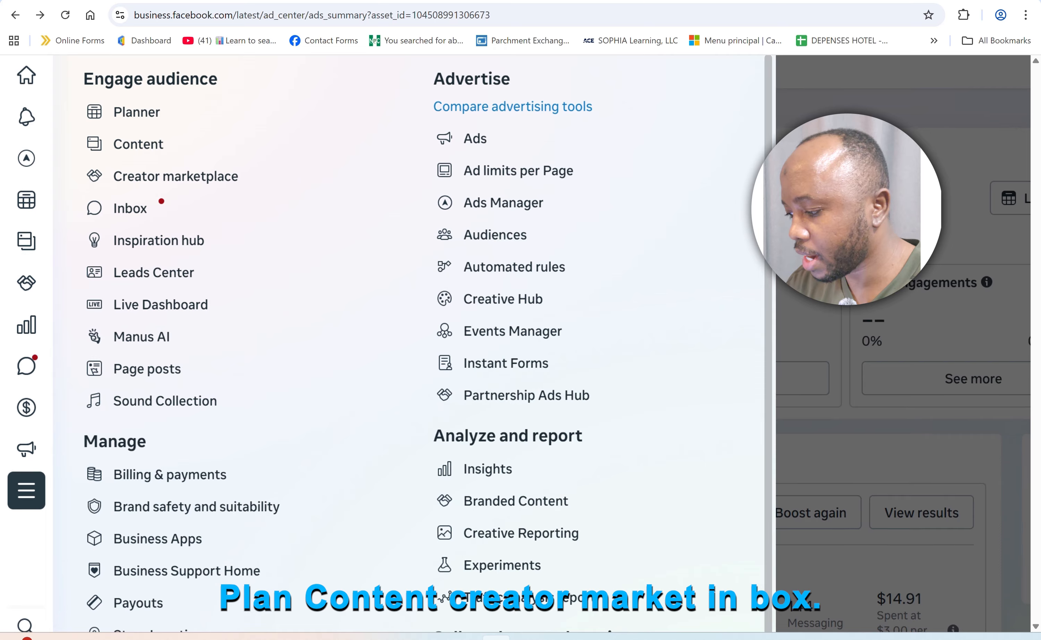
Step: Read through the individual tools in the all-tools list, from Planner and Live Dashboard to Ads Manager and Traffic analysis report
scroll(338, 378, down, 1)
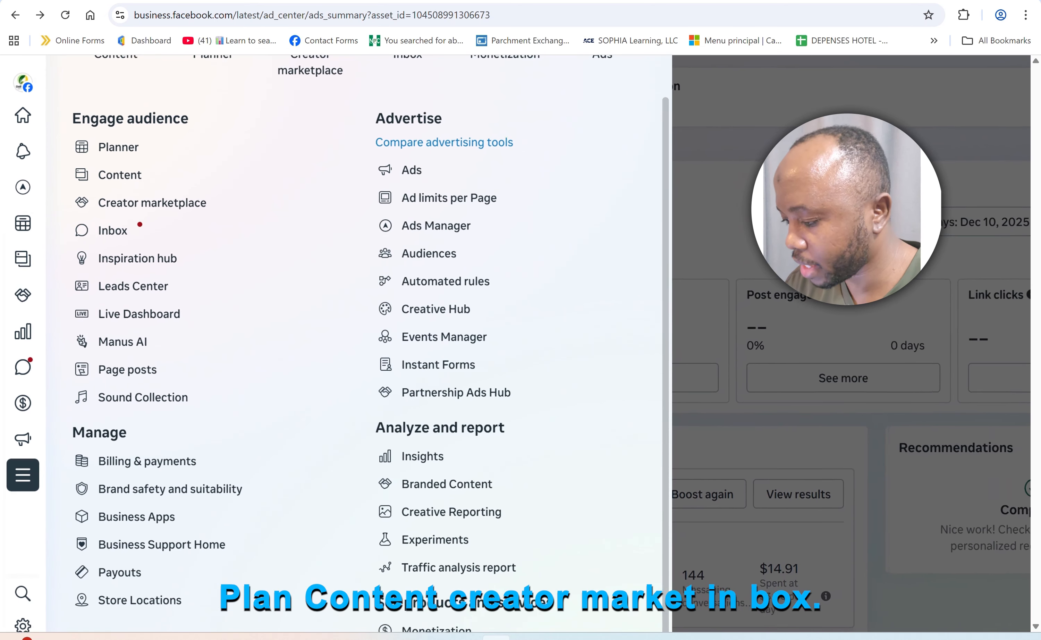
scroll(196, 397, down, 1)
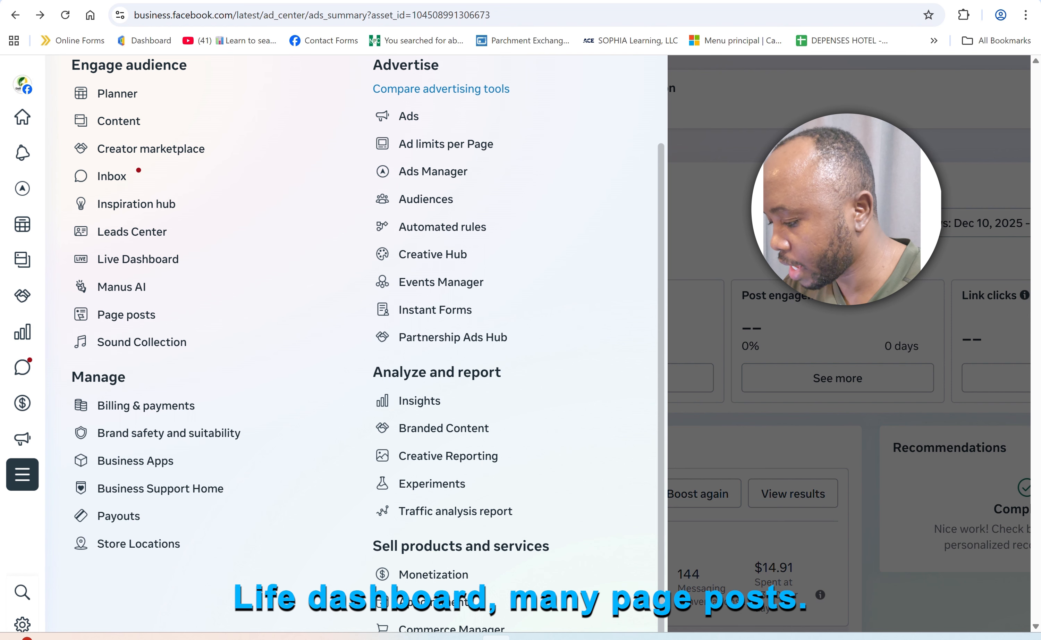
scroll(350, 341, up, 2)
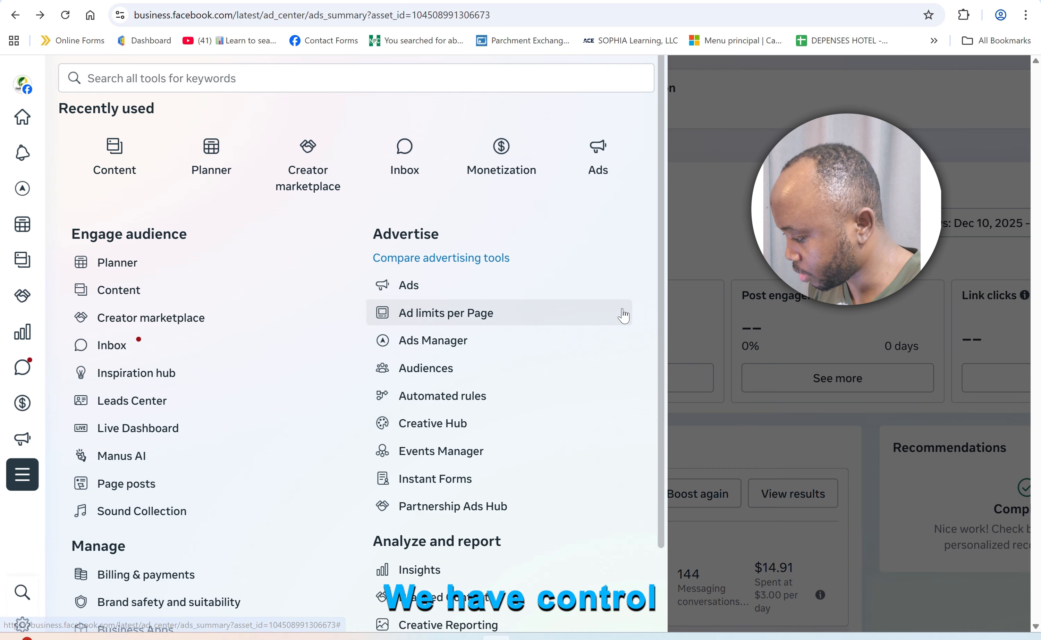
scroll(624, 315, down, 3)
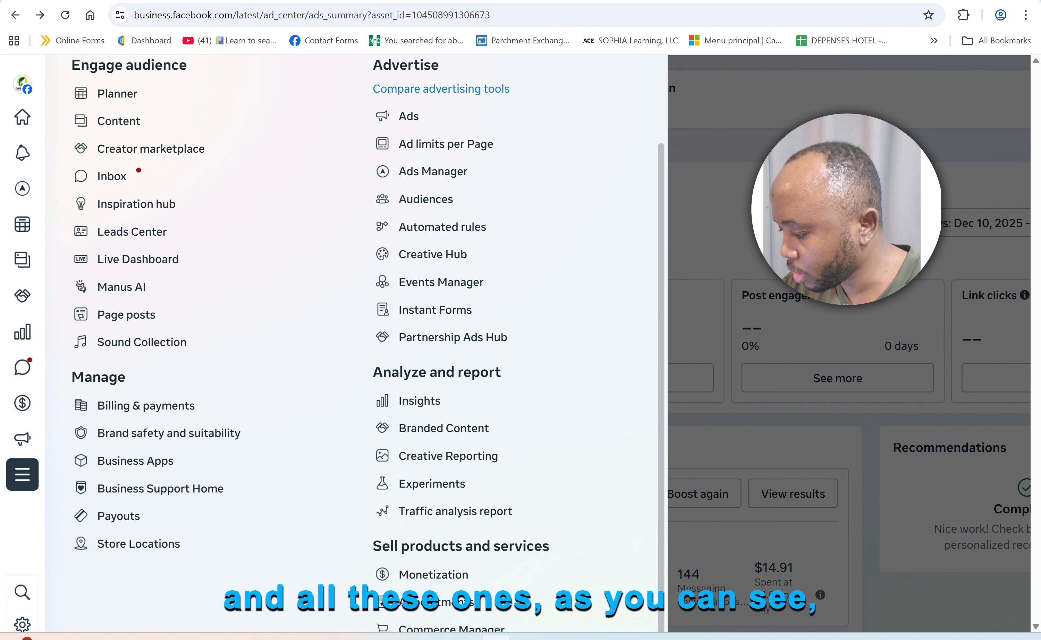
scroll(556, 256, up, 2)
scroll(355, 342, down, 3)
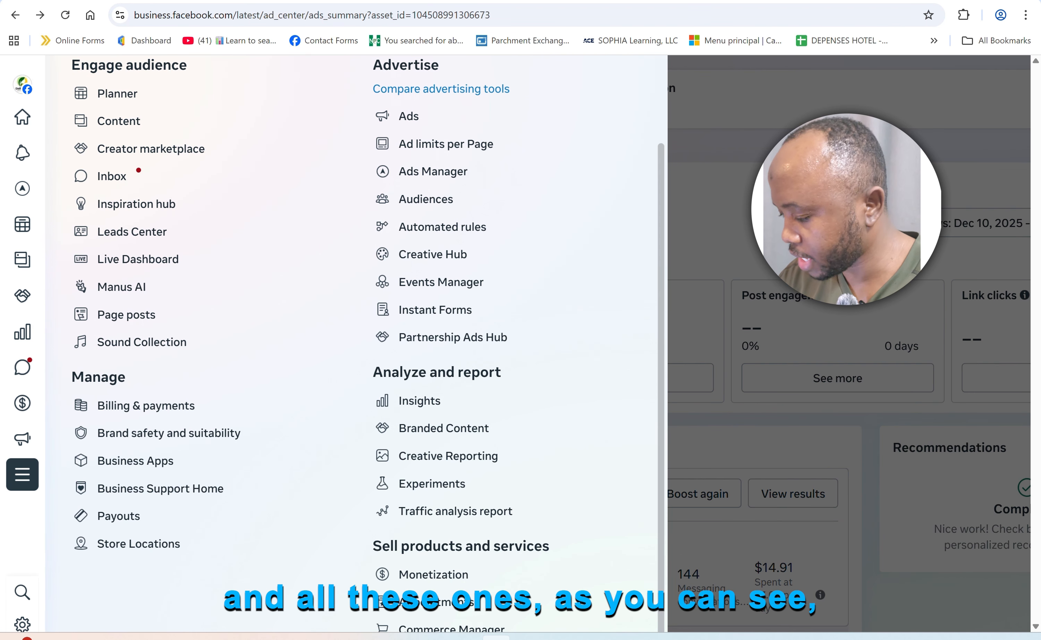
scroll(354, 342, up, 2)
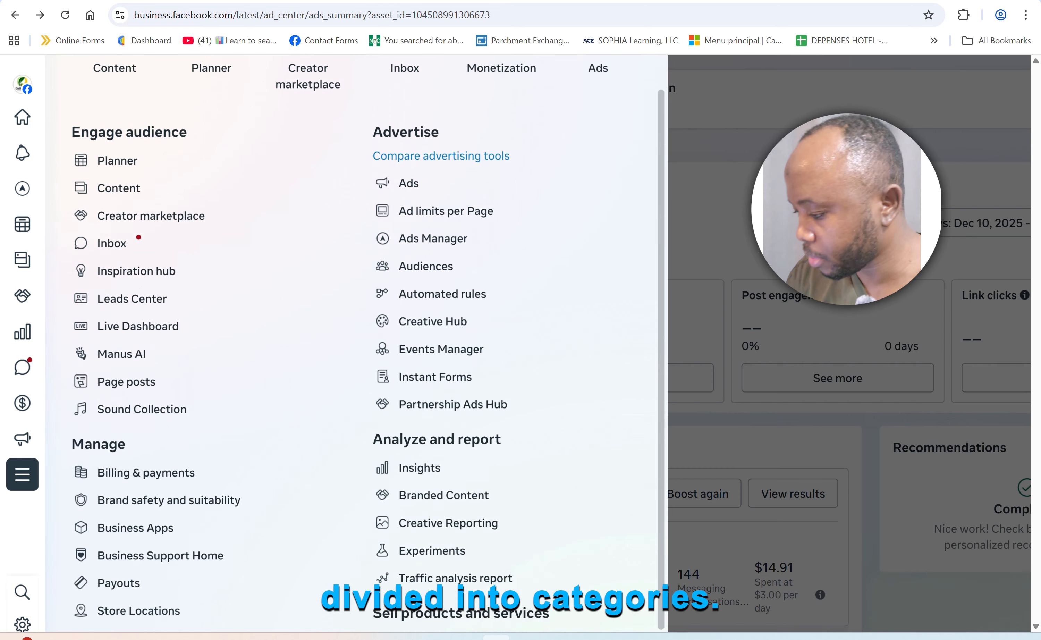
Step: Review the five tool categories: Engage audience, Manage, Advertise, Analyze and report, and Sell products and services
scroll(355, 342, down, 2)
scroll(355, 342, up, 3)
scroll(354, 342, down, 3)
scroll(354, 342, up, 3)
scroll(355, 342, down, 1)
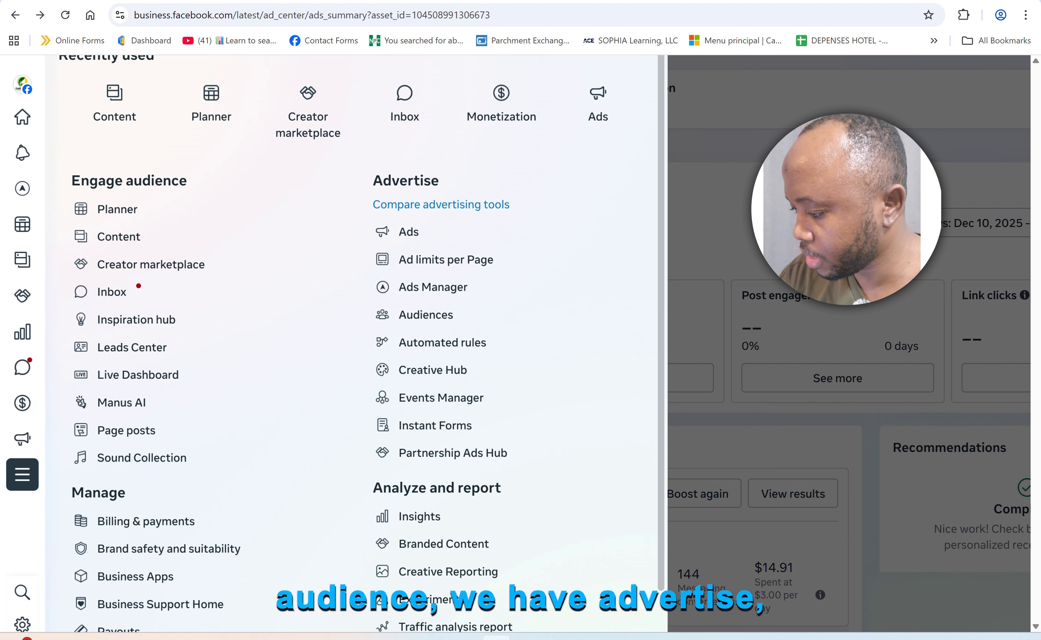
scroll(355, 342, down, 3)
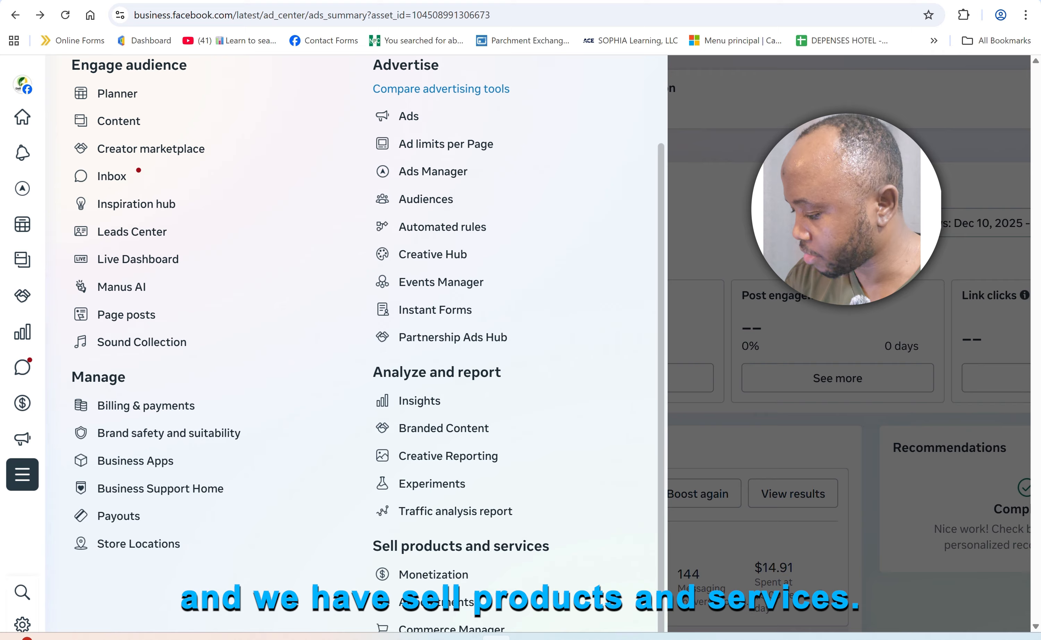
scroll(499, 200, up, 3)
scroll(498, 200, down, 3)
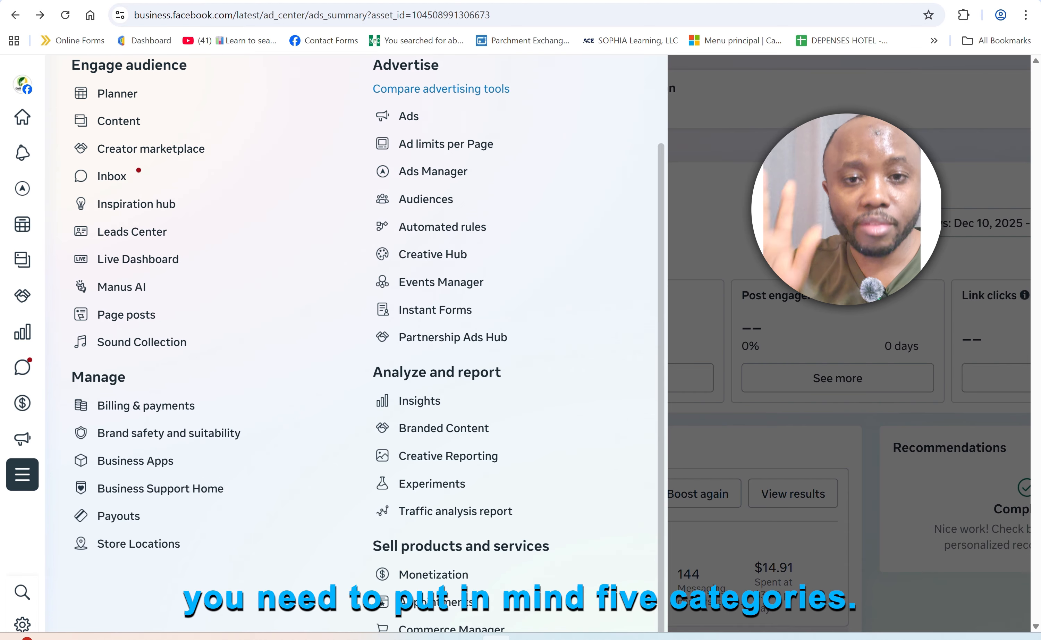
scroll(427, 170, up, 3)
scroll(428, 171, down, 3)
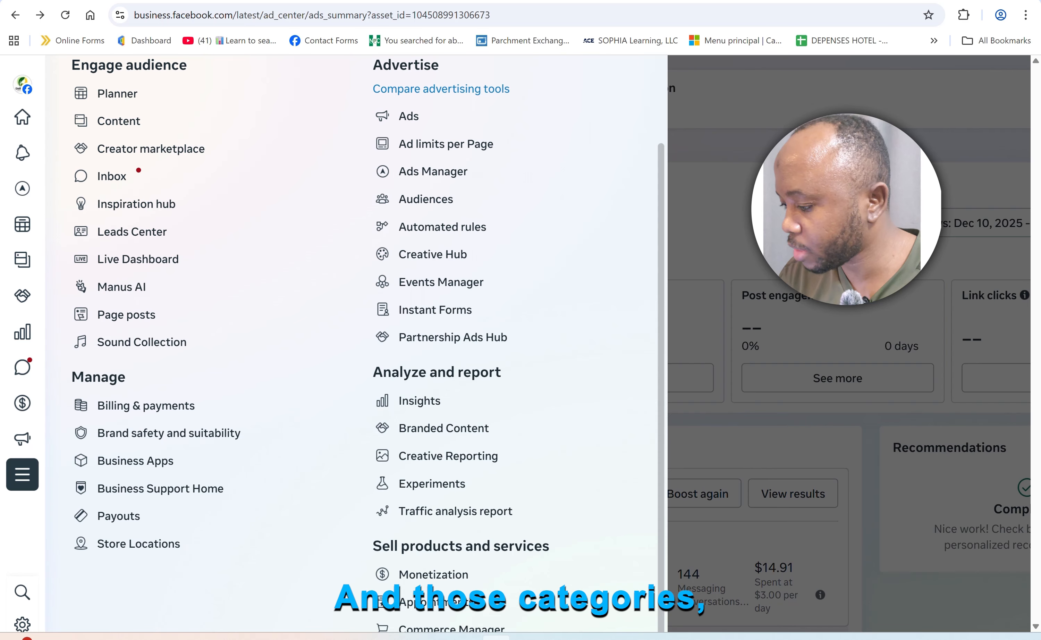
Step: Review the Engage audience tools again, from Planner to Sound Collection, alongside the other categories in the all-tools list
scroll(363, 342, up, 3)
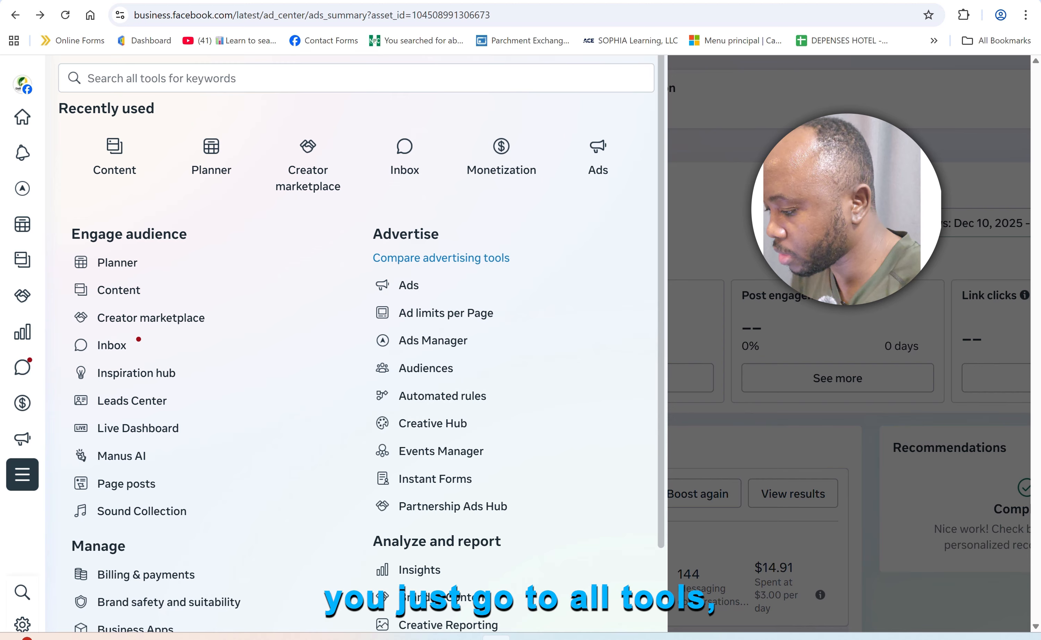
scroll(491, 395, down, 3)
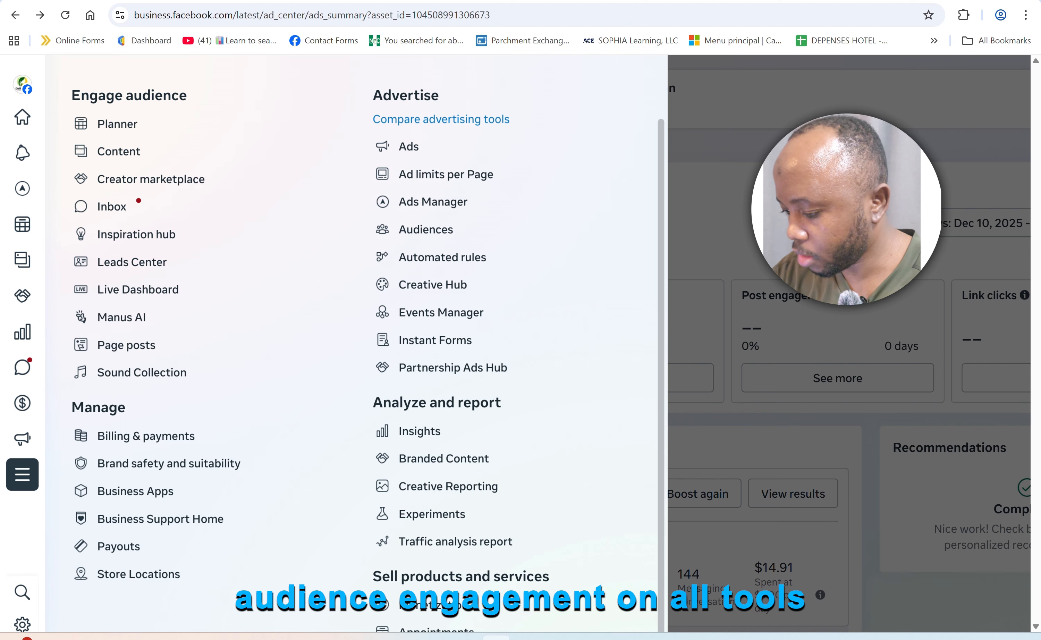
scroll(462, 218, up, 3)
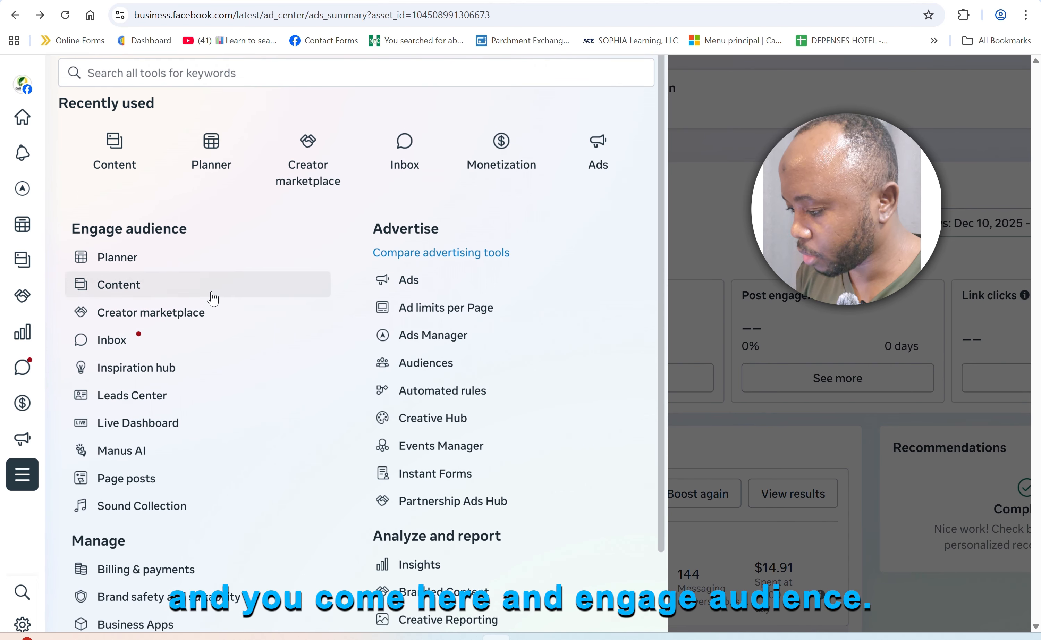
scroll(249, 457, down, 2)
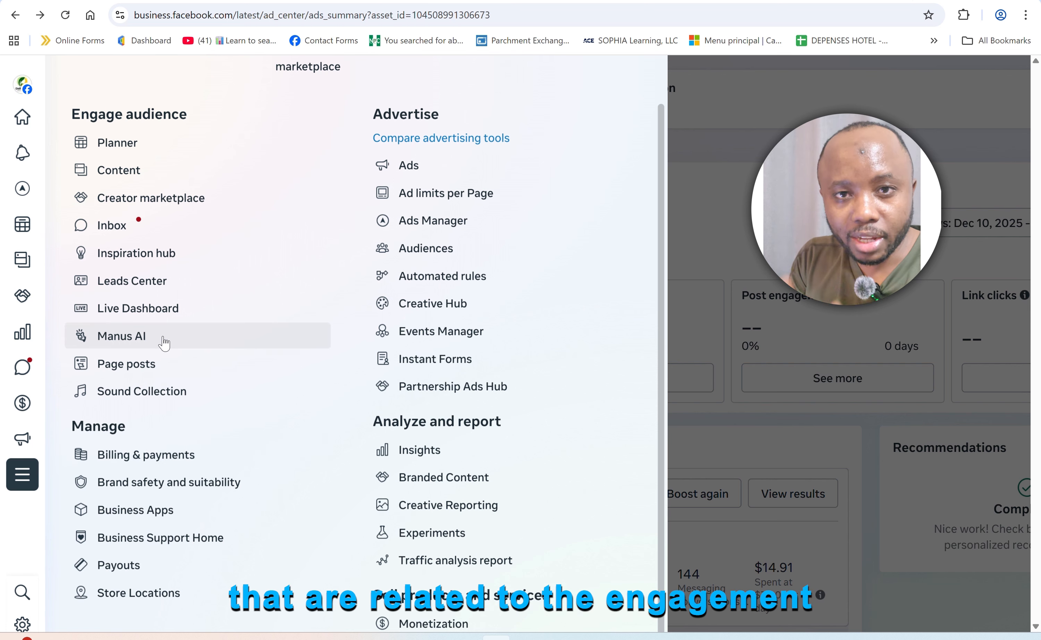
scroll(164, 341, down, 1)
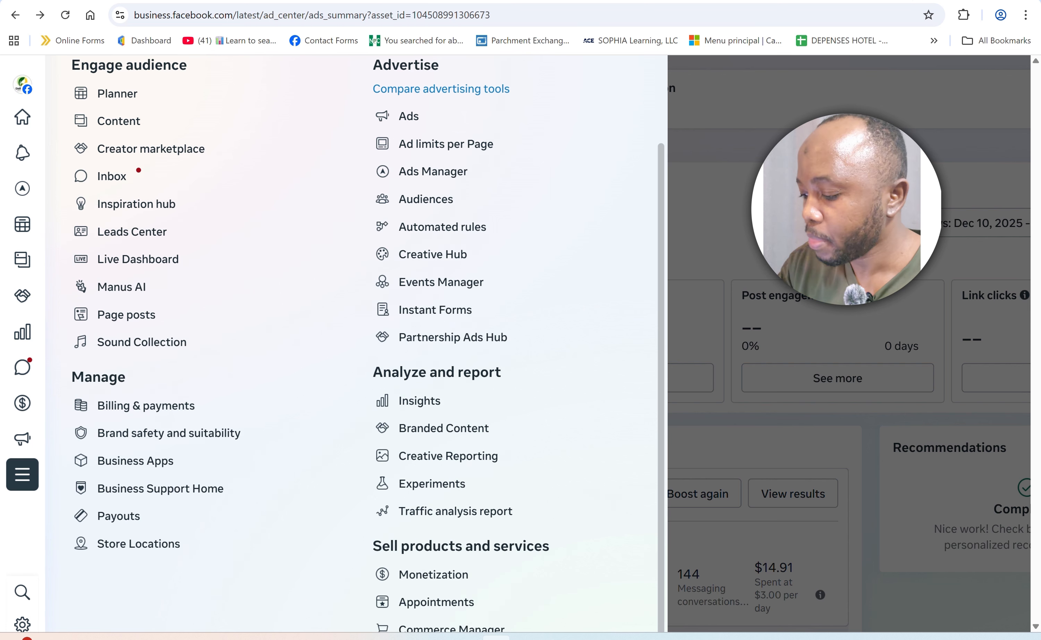
scroll(354, 342, up, 4)
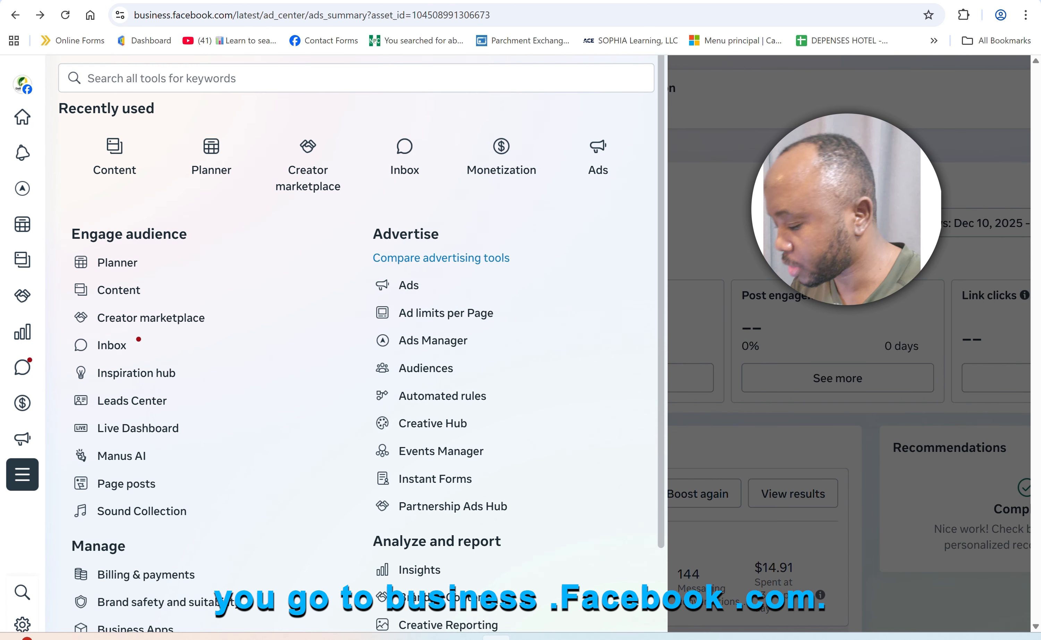
scroll(491, 396, down, 3)
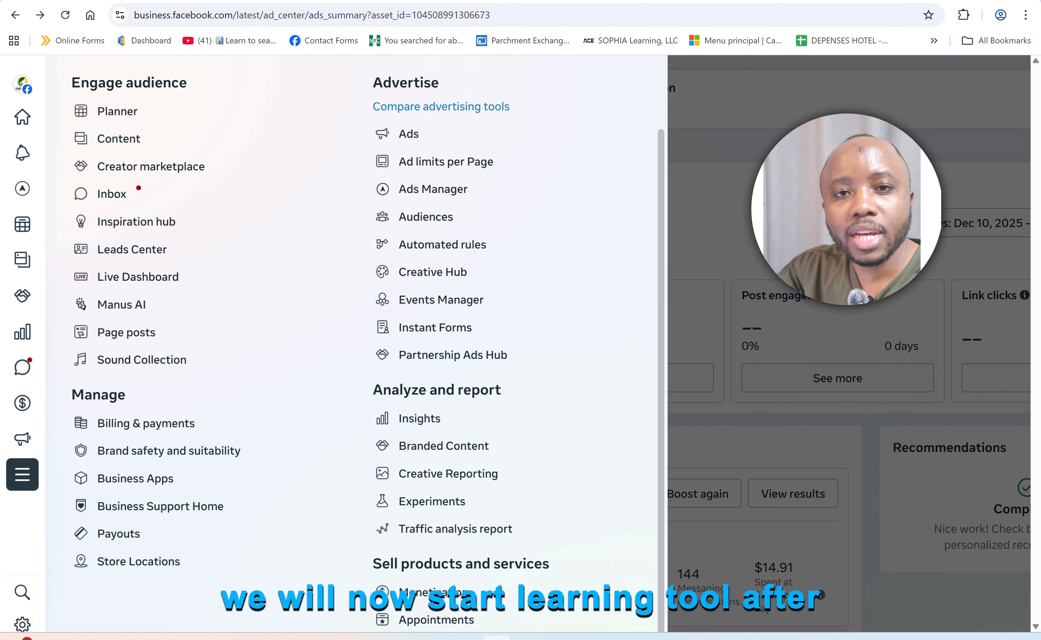